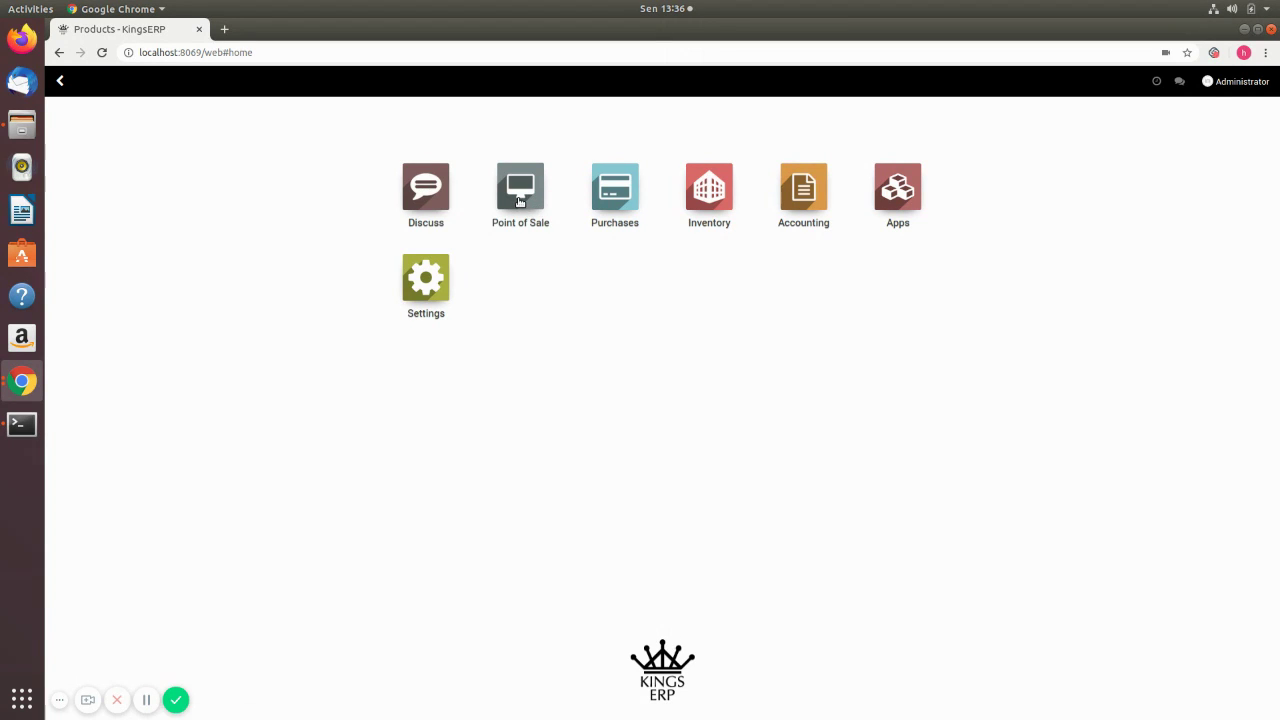
# - Open the Point of Sale PoS Categories list showing Furniture with Meja, Bangku and Lemari
pyautogui.click(519, 200)
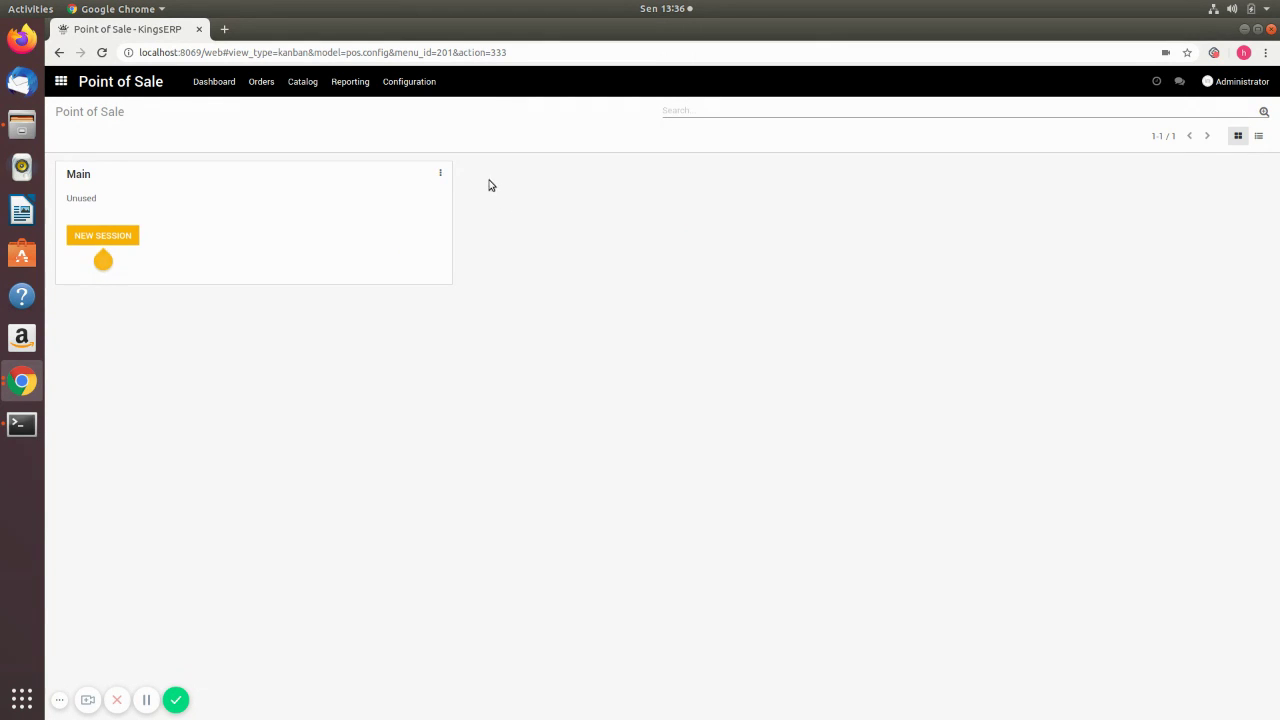
pyautogui.click(424, 83)
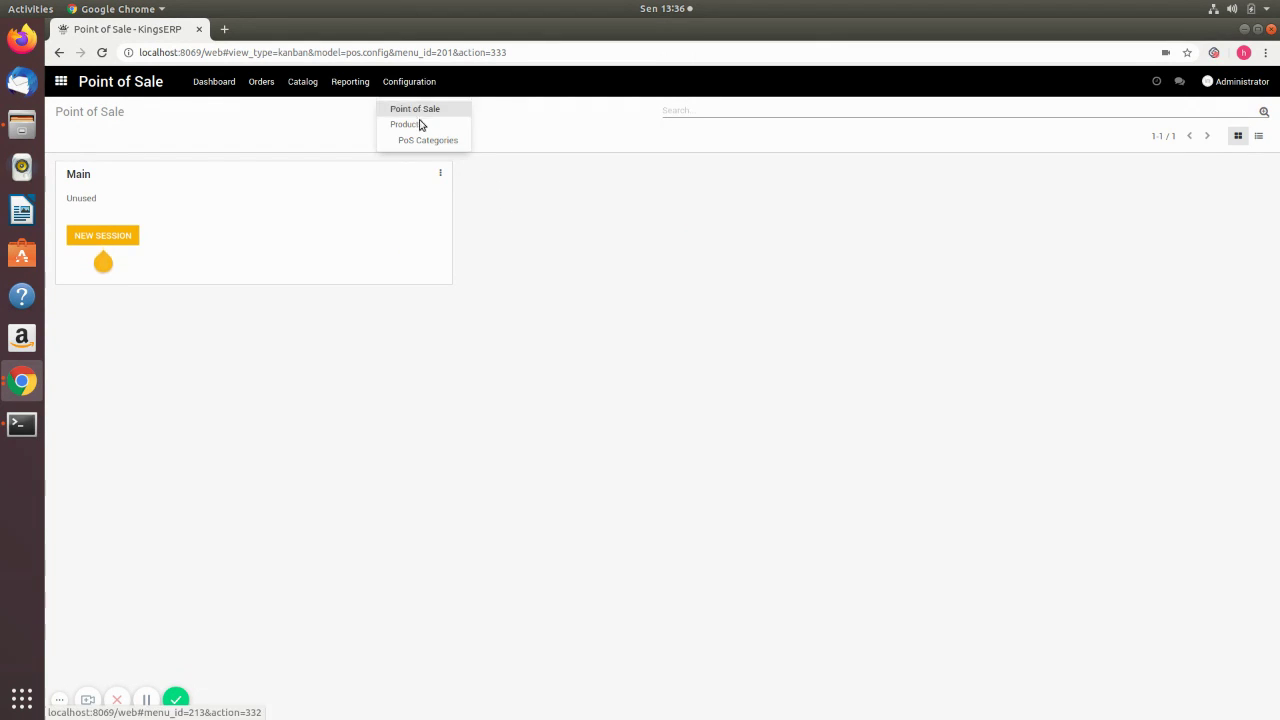
pyautogui.click(419, 141)
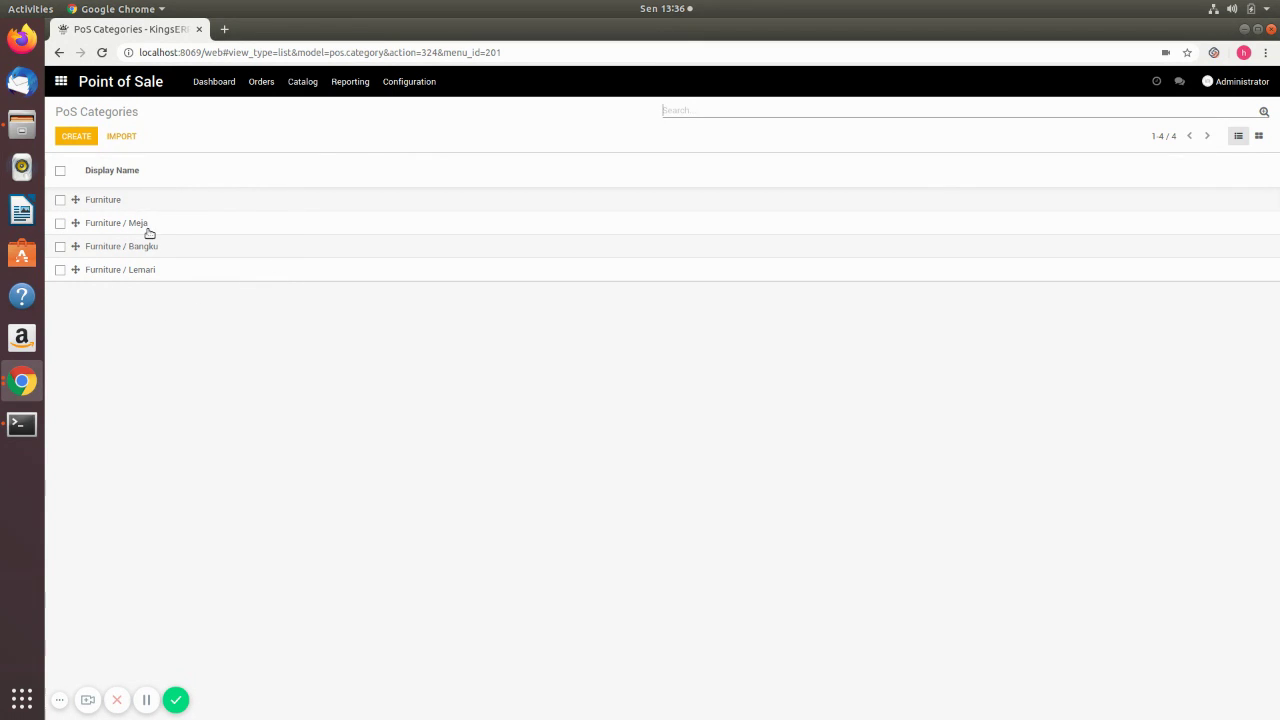
pyautogui.click(85, 141)
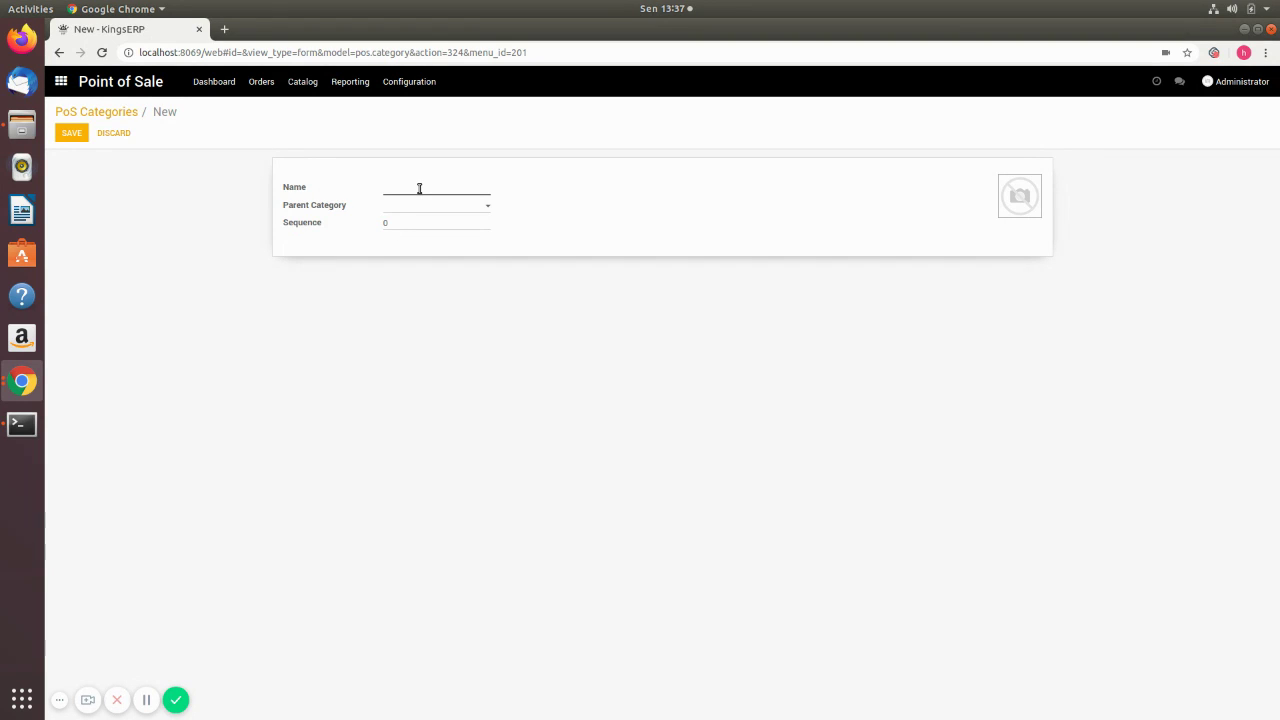
pyautogui.write('H')
pyautogui.write('Garden')
pyautogui.click(460, 207)
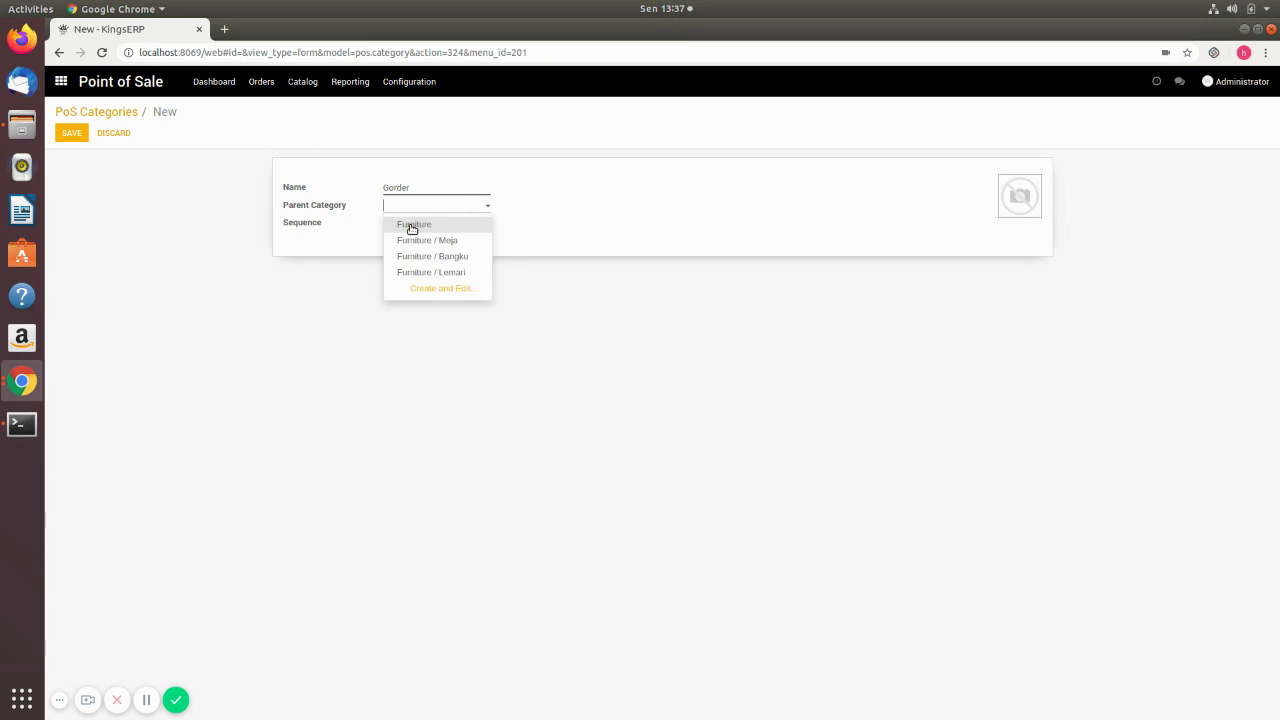
pyautogui.click(412, 227)
pyautogui.click(412, 224)
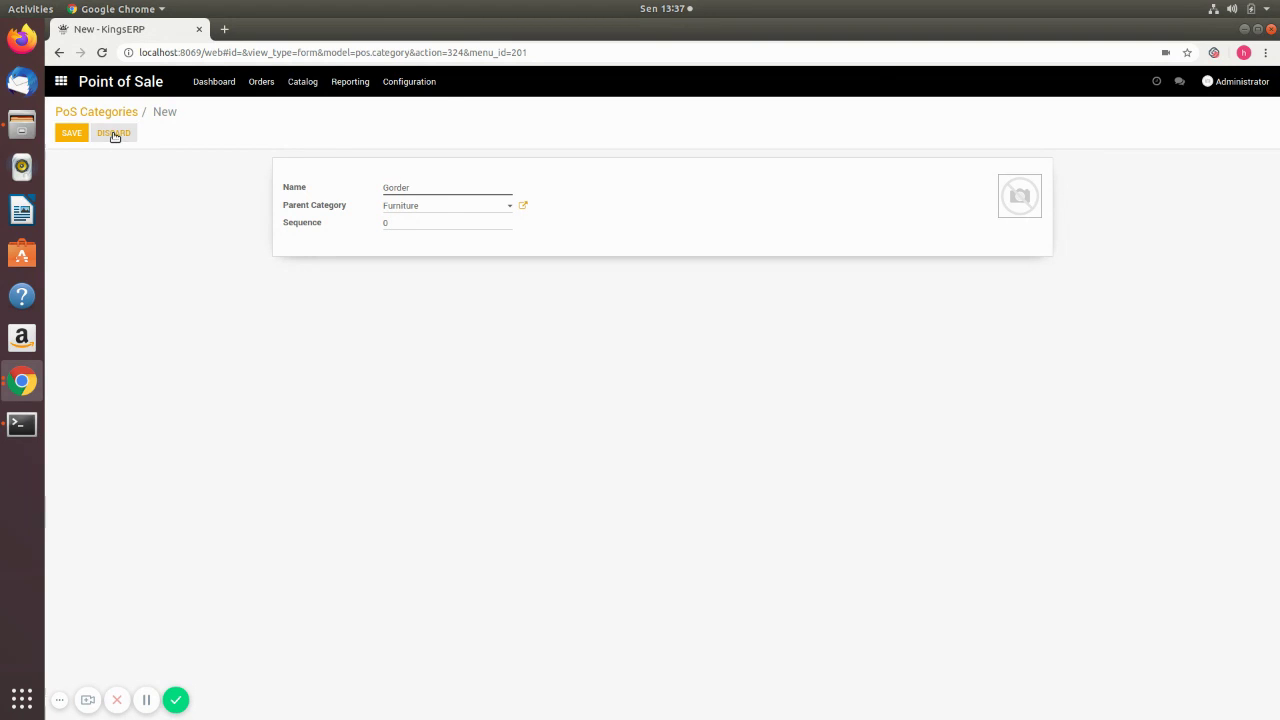
pyautogui.click(114, 134)
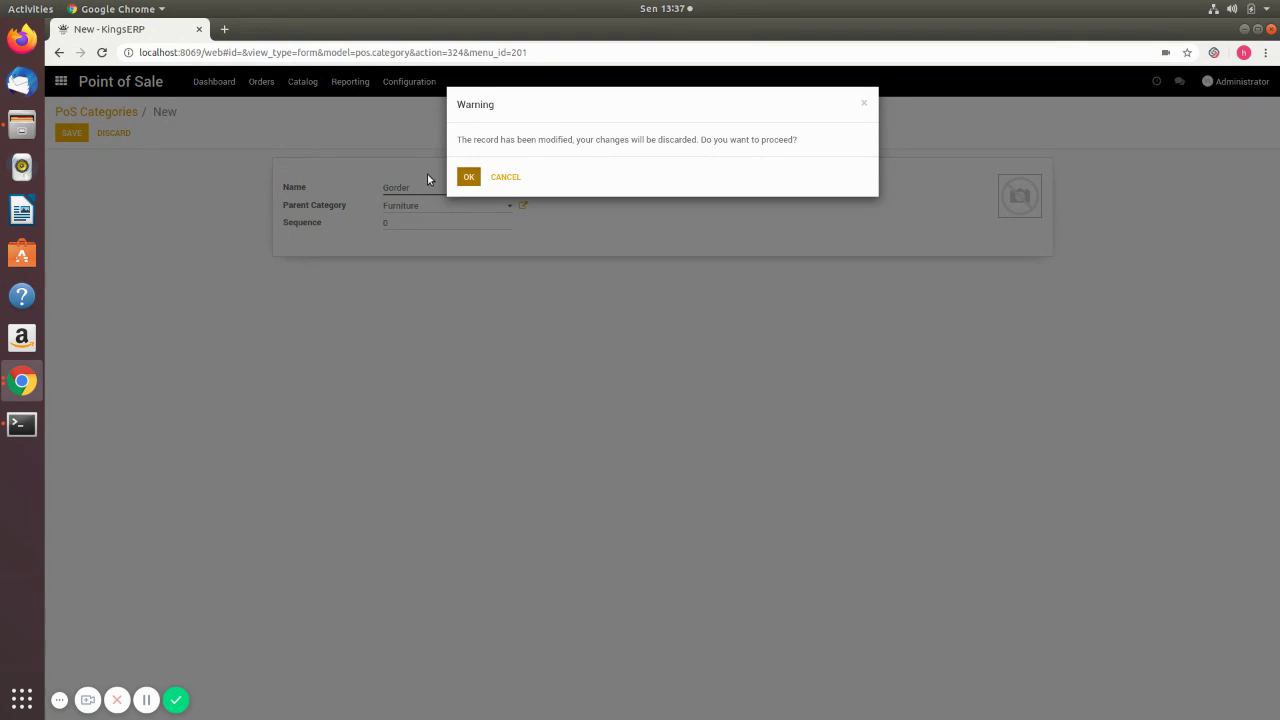
pyautogui.press('Return')
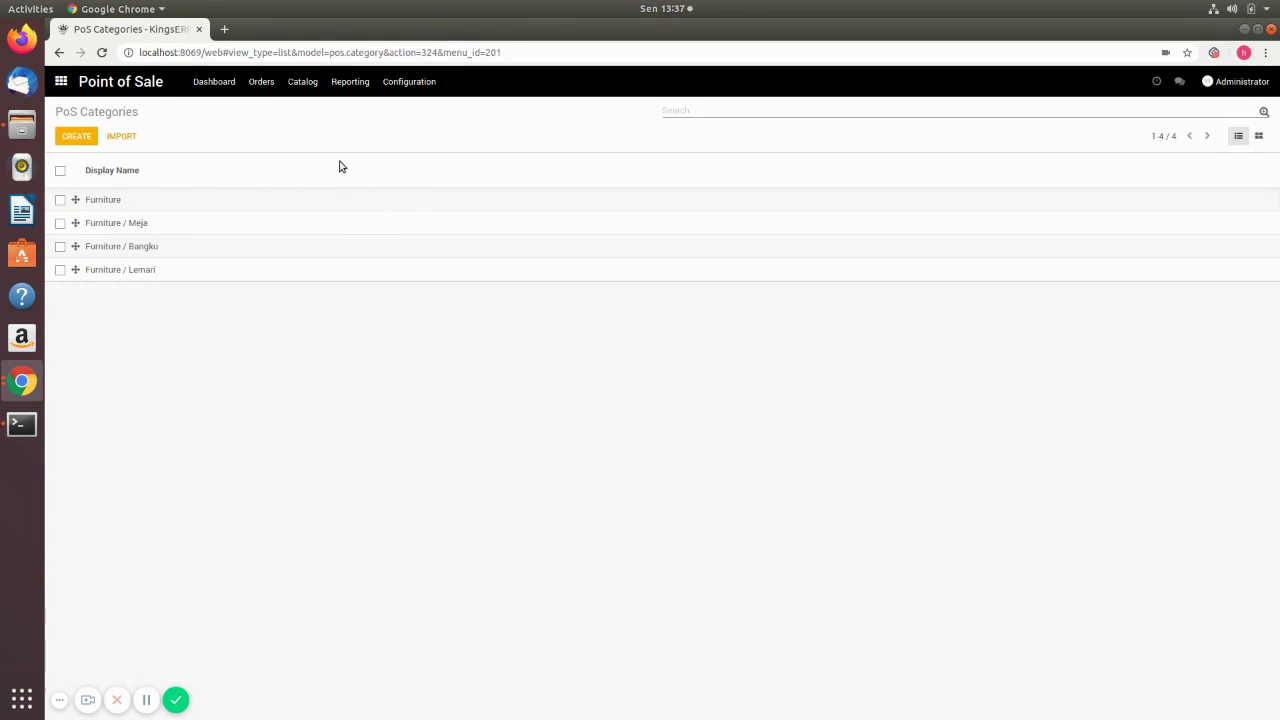
pyautogui.click(172, 200)
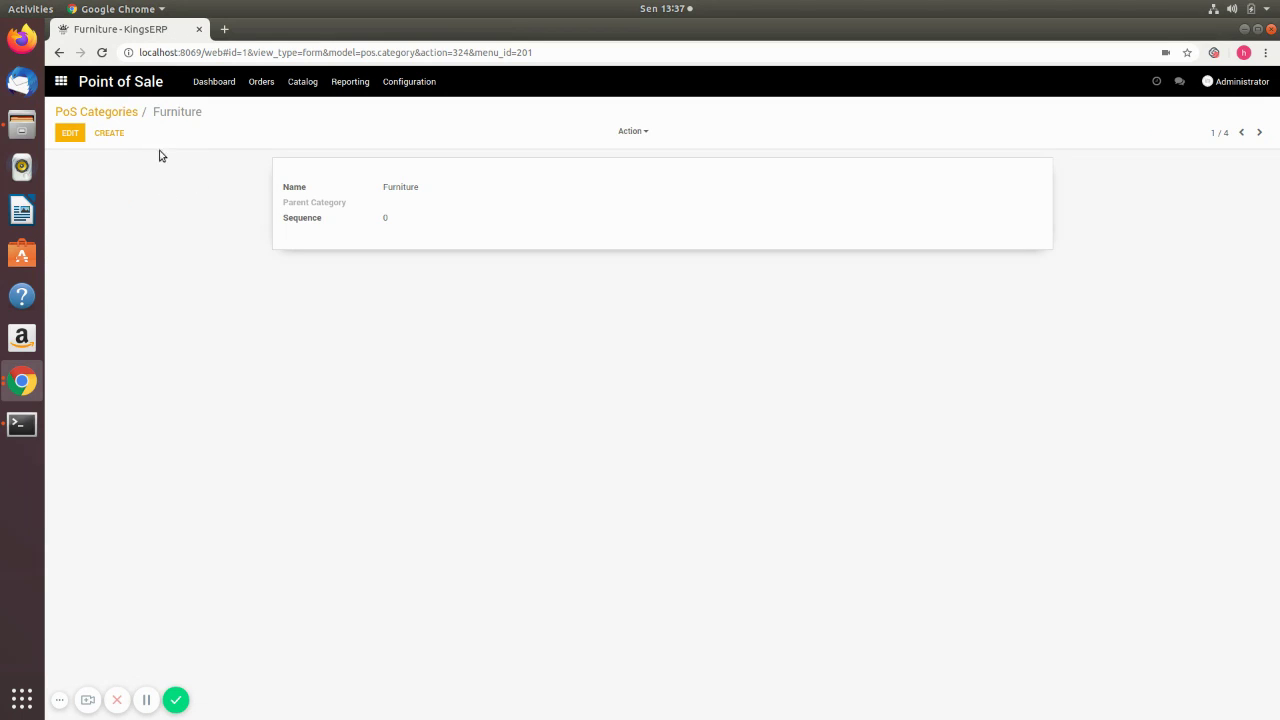
pyautogui.click(123, 114)
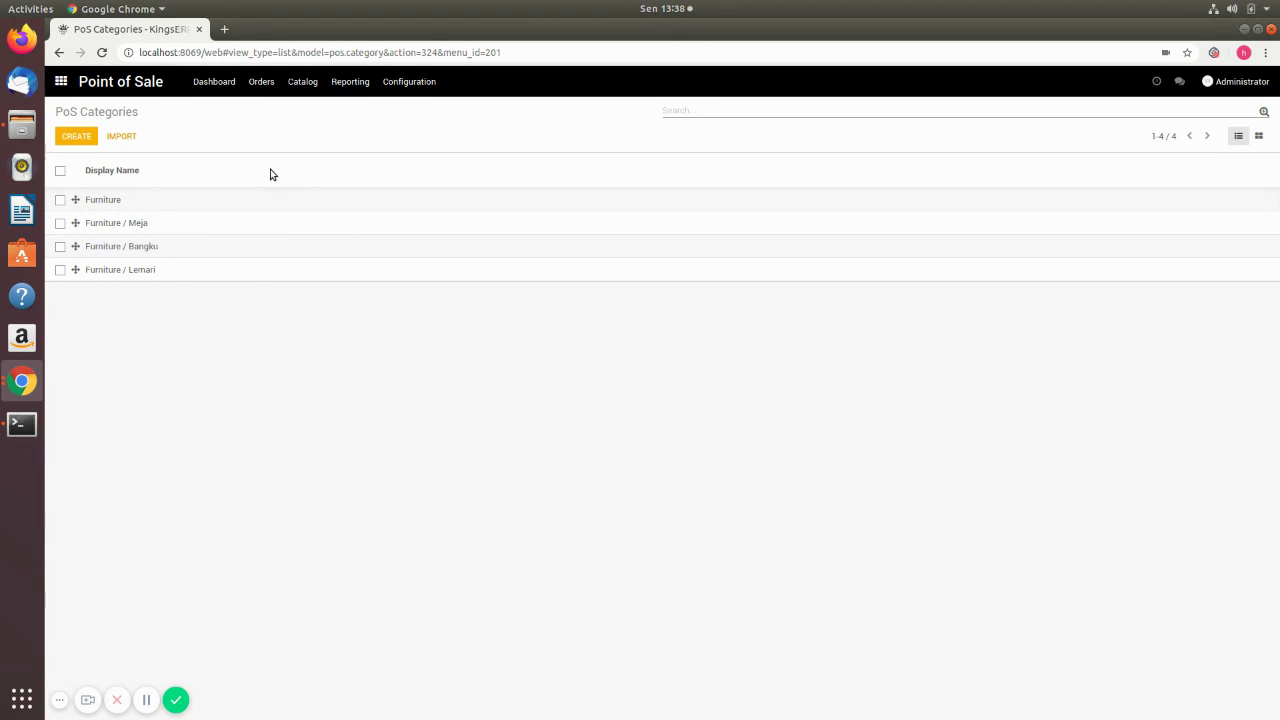
# - Show the six POS products from Catalog > Products, switching views and ending in list view
pyautogui.click(297, 88)
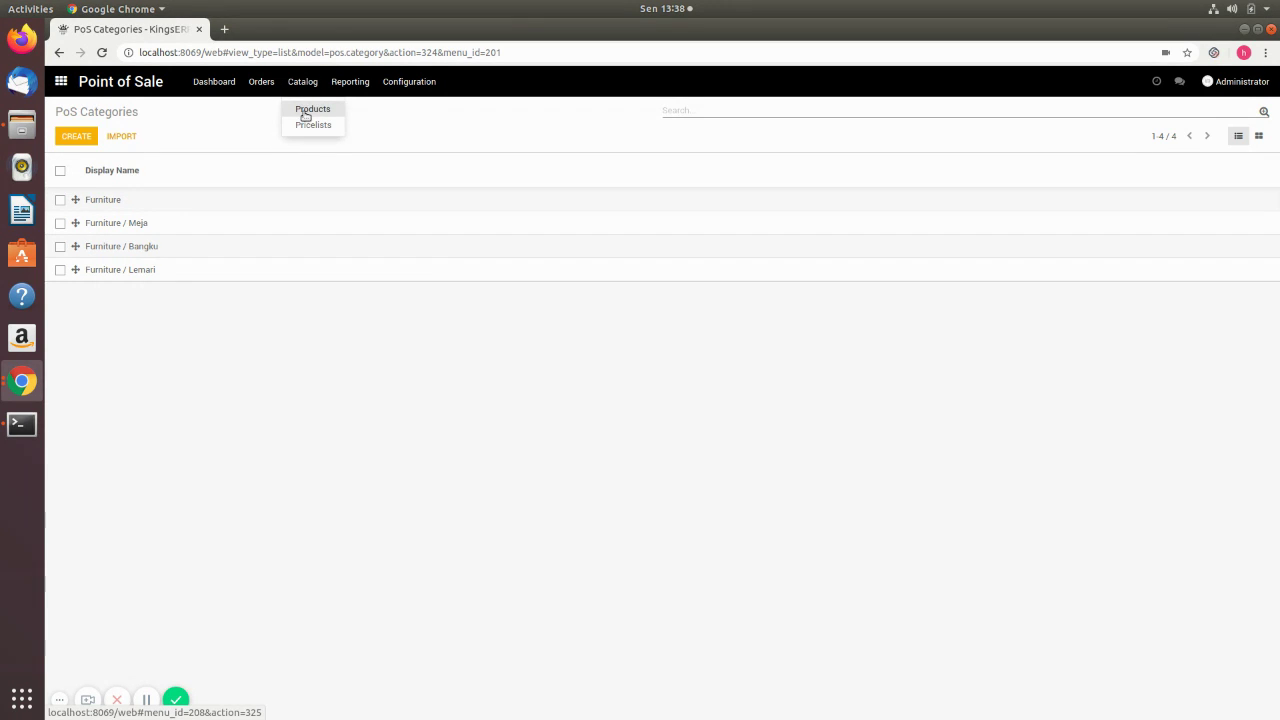
pyautogui.click(305, 112)
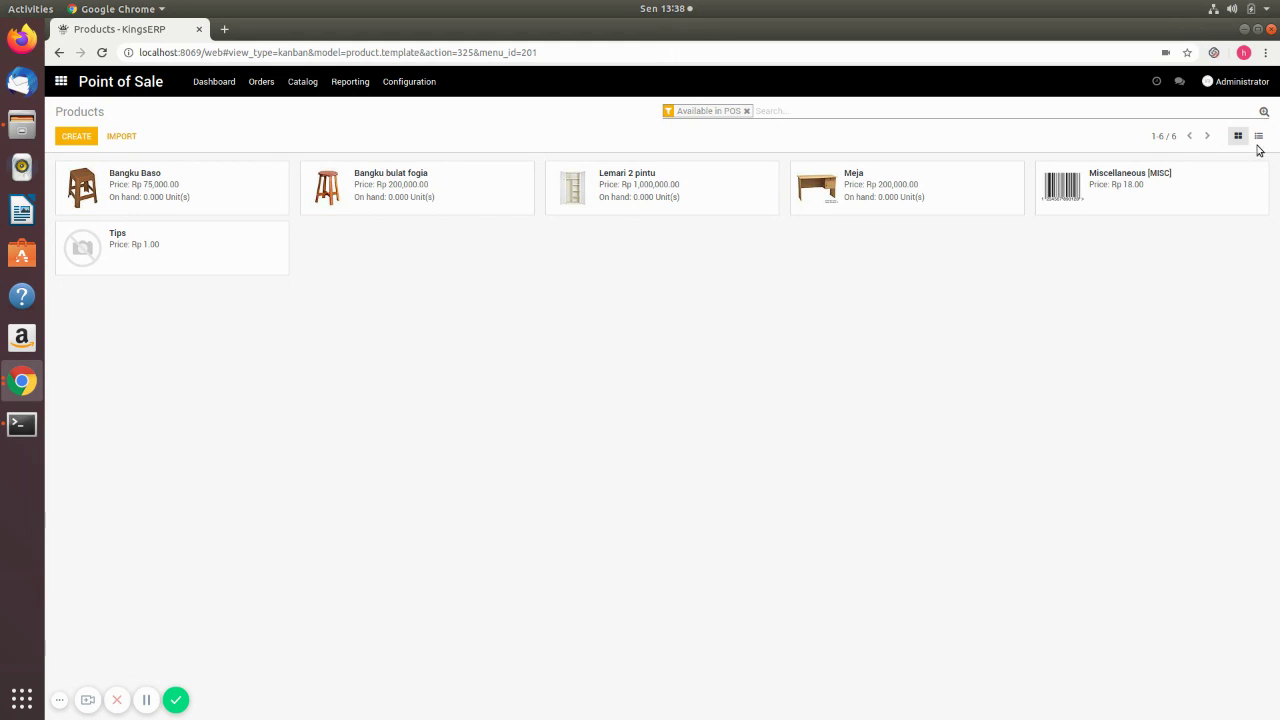
pyautogui.click(1258, 135)
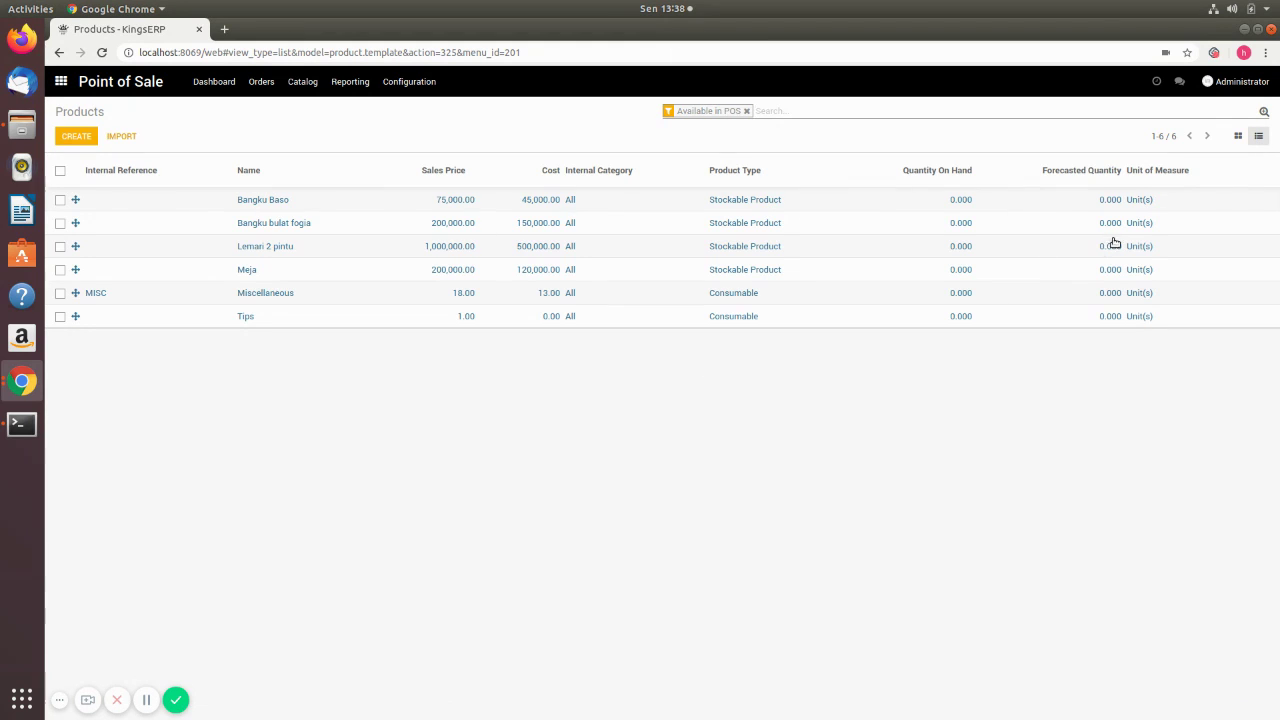
pyautogui.click(1238, 137)
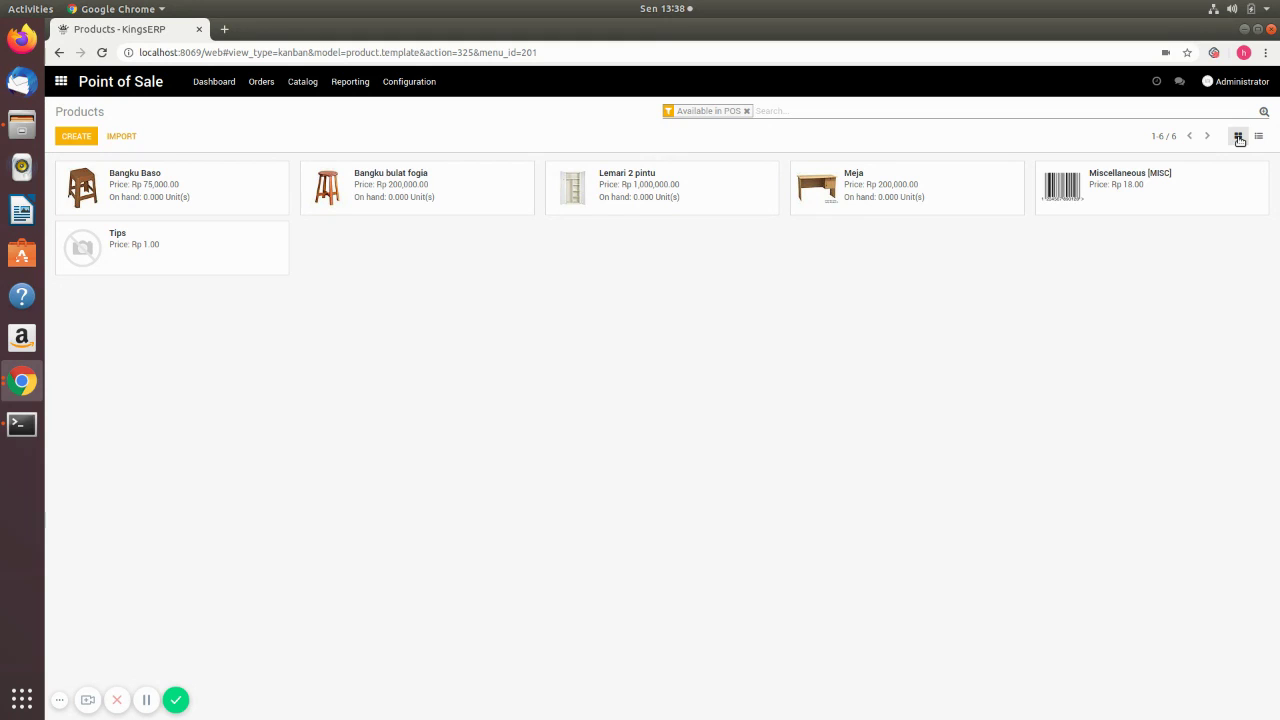
pyautogui.click(1258, 137)
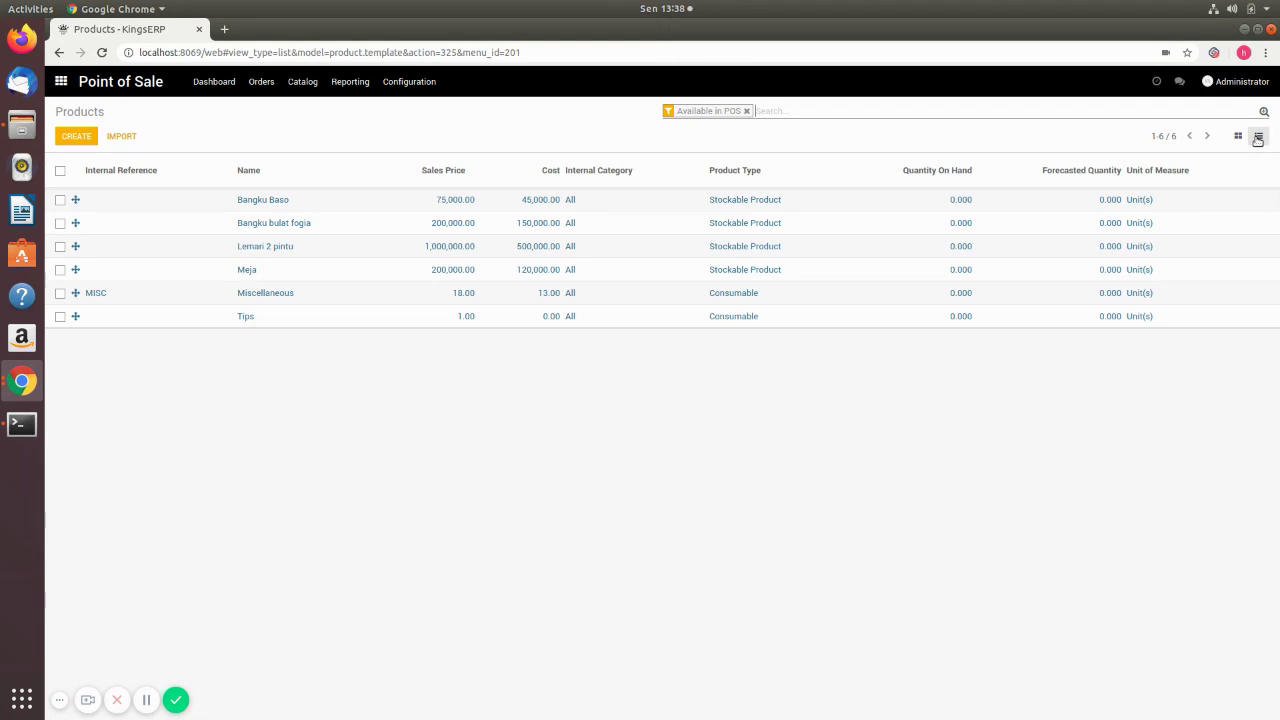
pyautogui.click(73, 139)
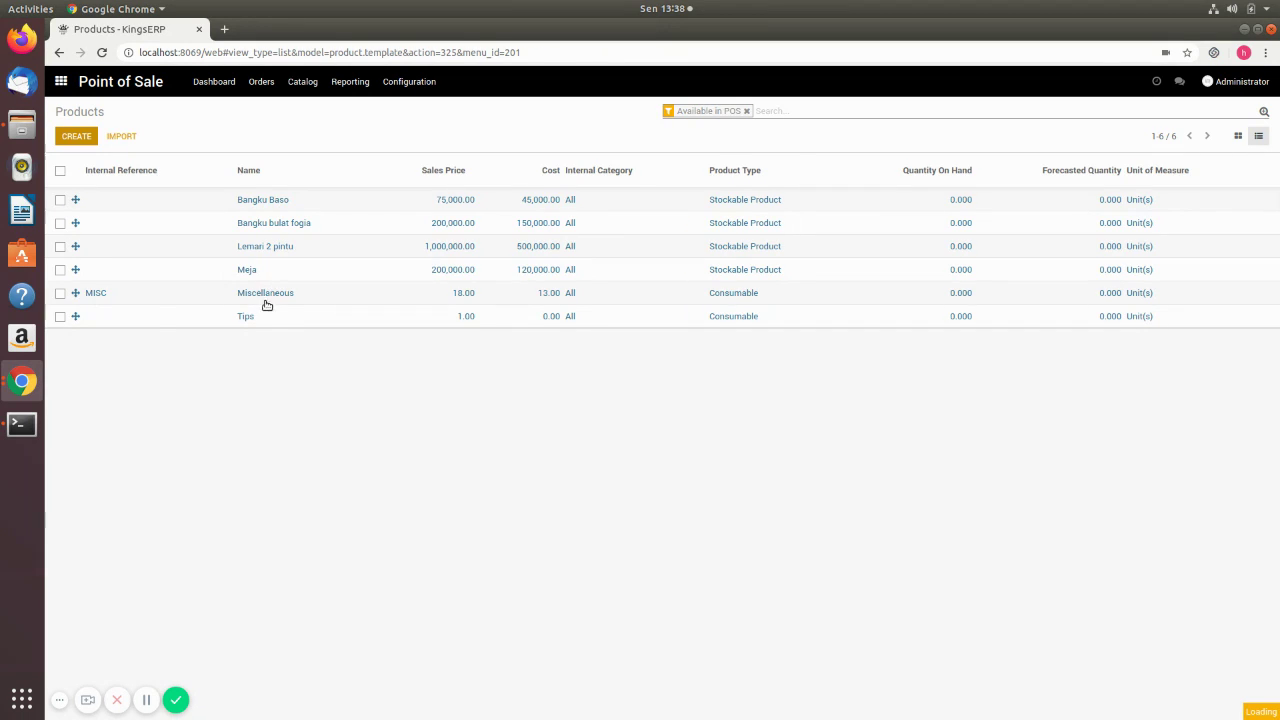
# - Name the new product 'Lemari Kaca' and set its type to Stockable Product
pyautogui.click(162, 230)
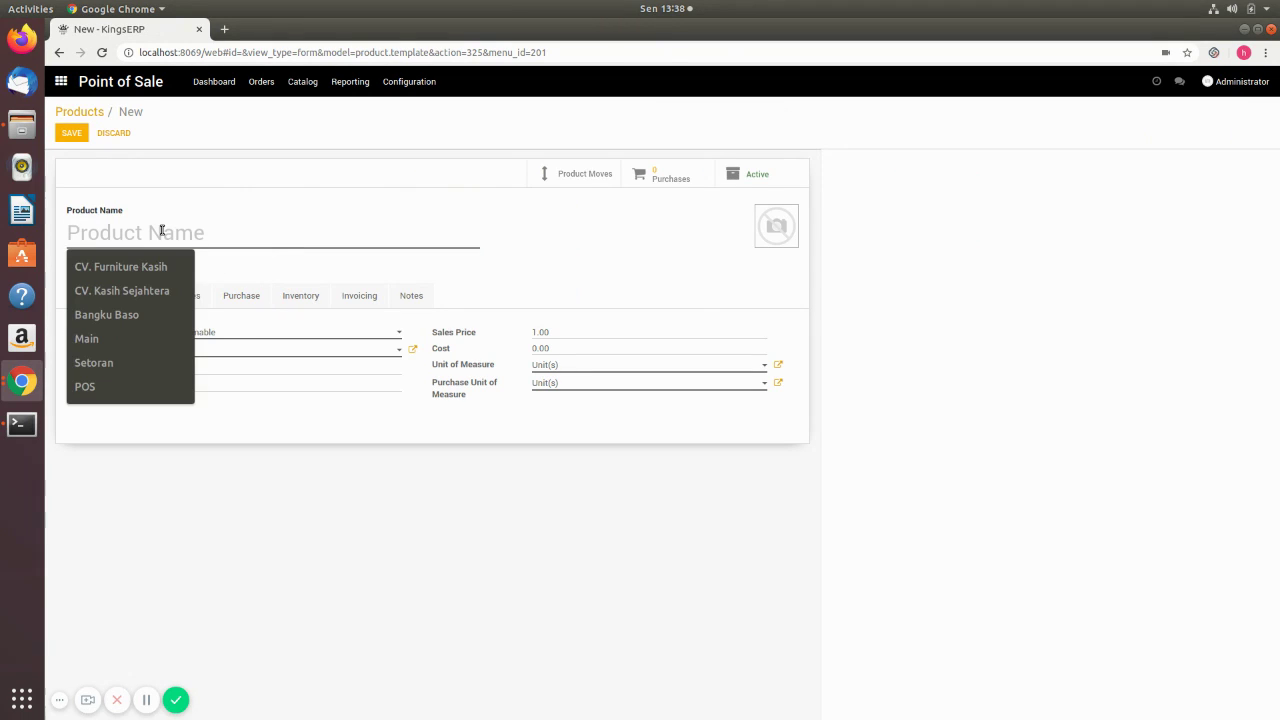
pyautogui.write('Lemari Kac')
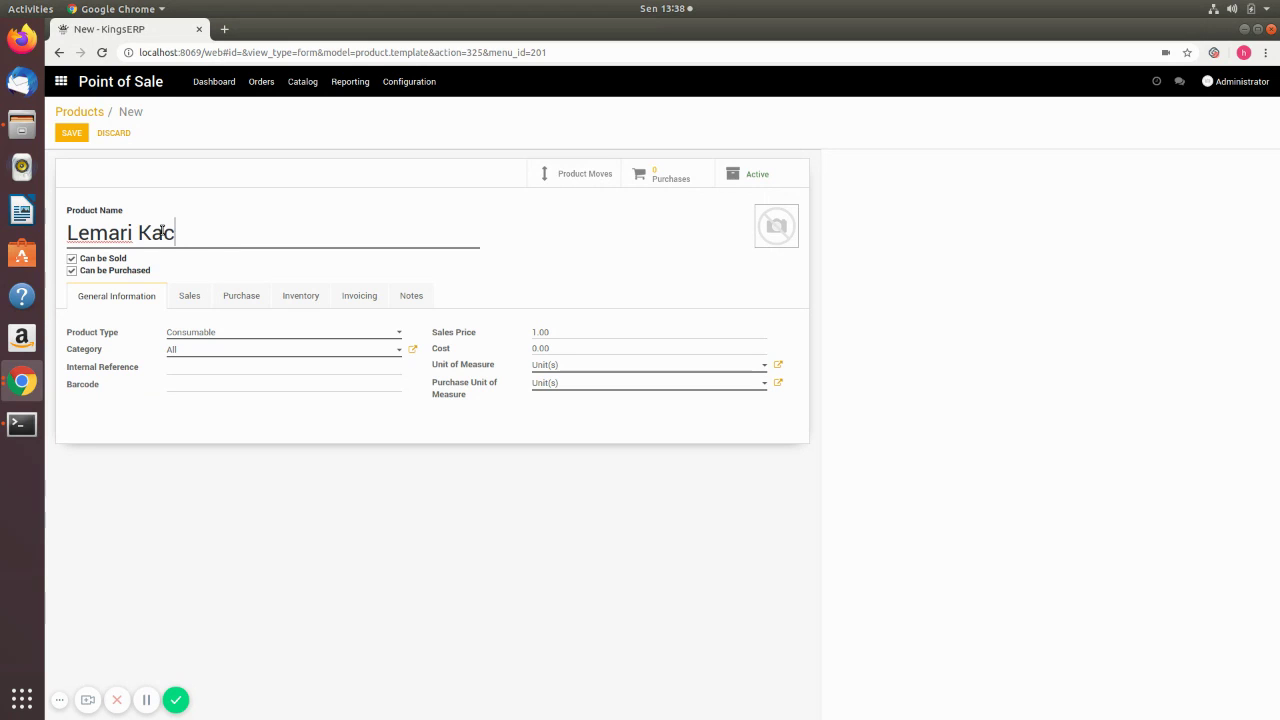
pyautogui.write('a')
pyautogui.click(204, 333)
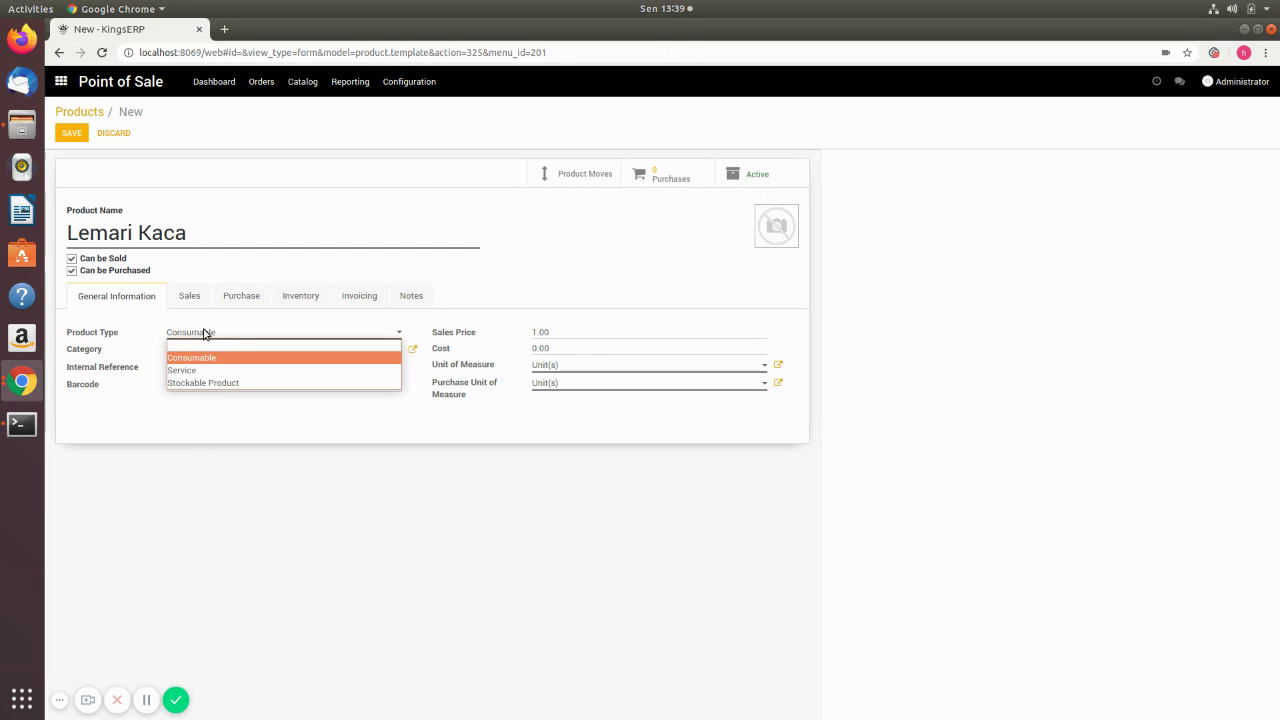
pyautogui.click(194, 383)
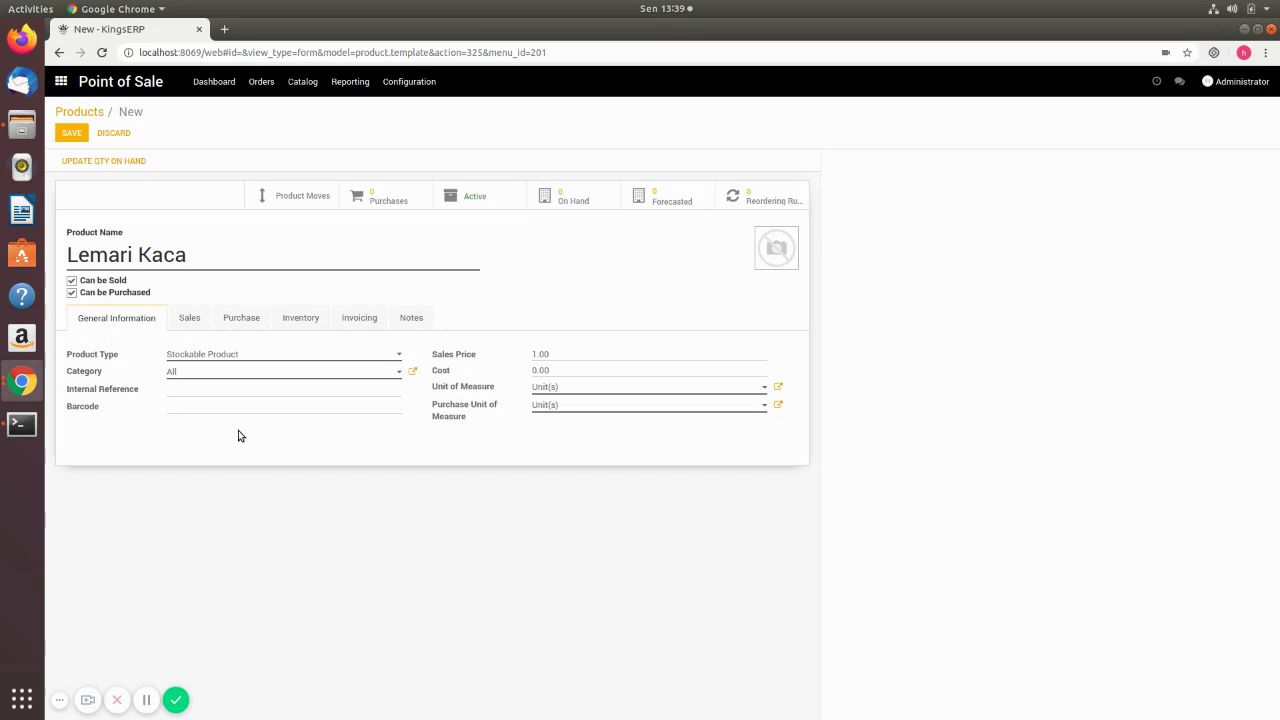
# - Set Lemari Kaca's sales price to 500000 and its cost to 300000
pyautogui.click(540, 355)
pyautogui.write('500000')
pyautogui.click(595, 375)
pyautogui.press('BackSpace')
pyautogui.write('300000')
# - Set Lemari Kaca's PoS Category to Furniture / Lemari, then review the Purchase and Inventory tabs
pyautogui.click(190, 318)
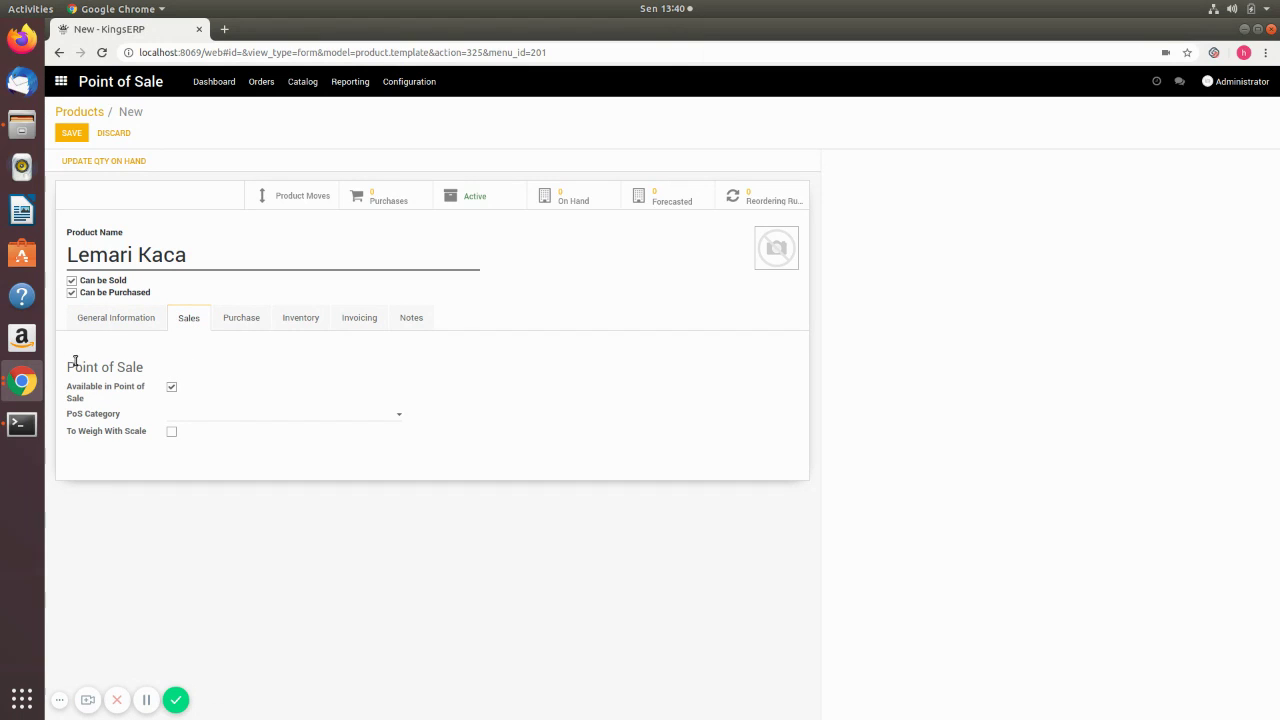
pyautogui.click(213, 414)
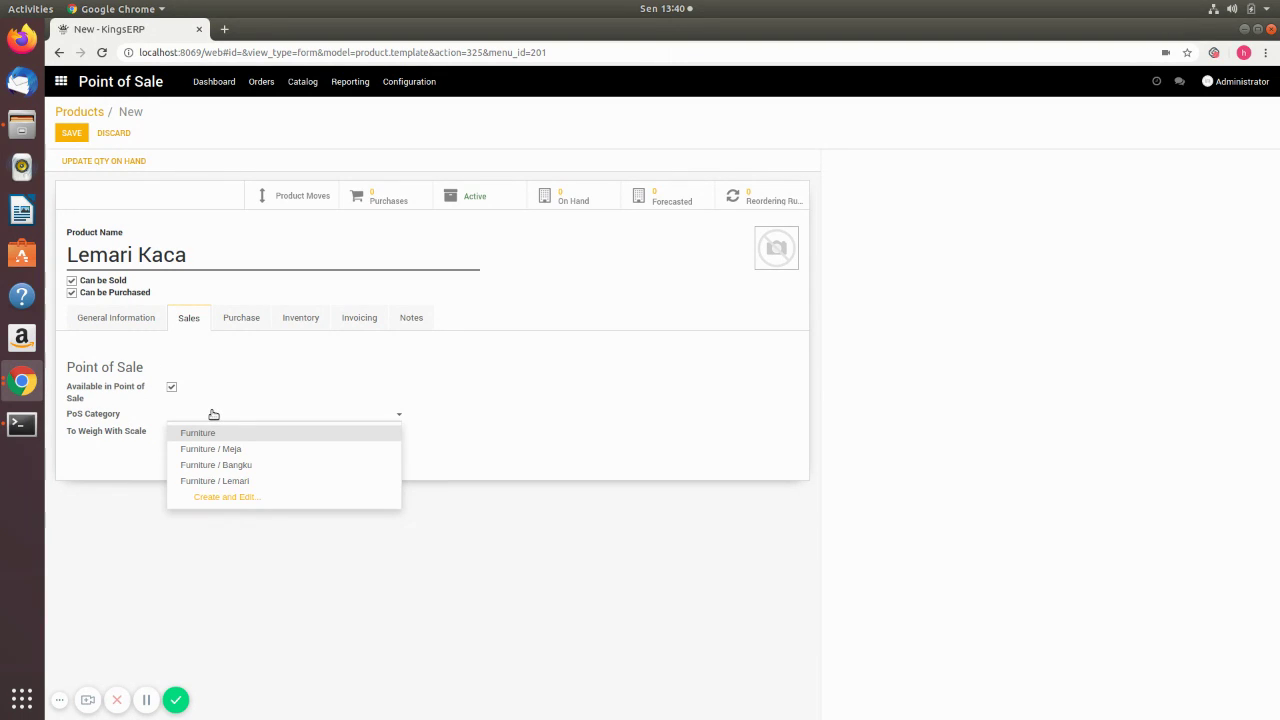
pyautogui.click(237, 481)
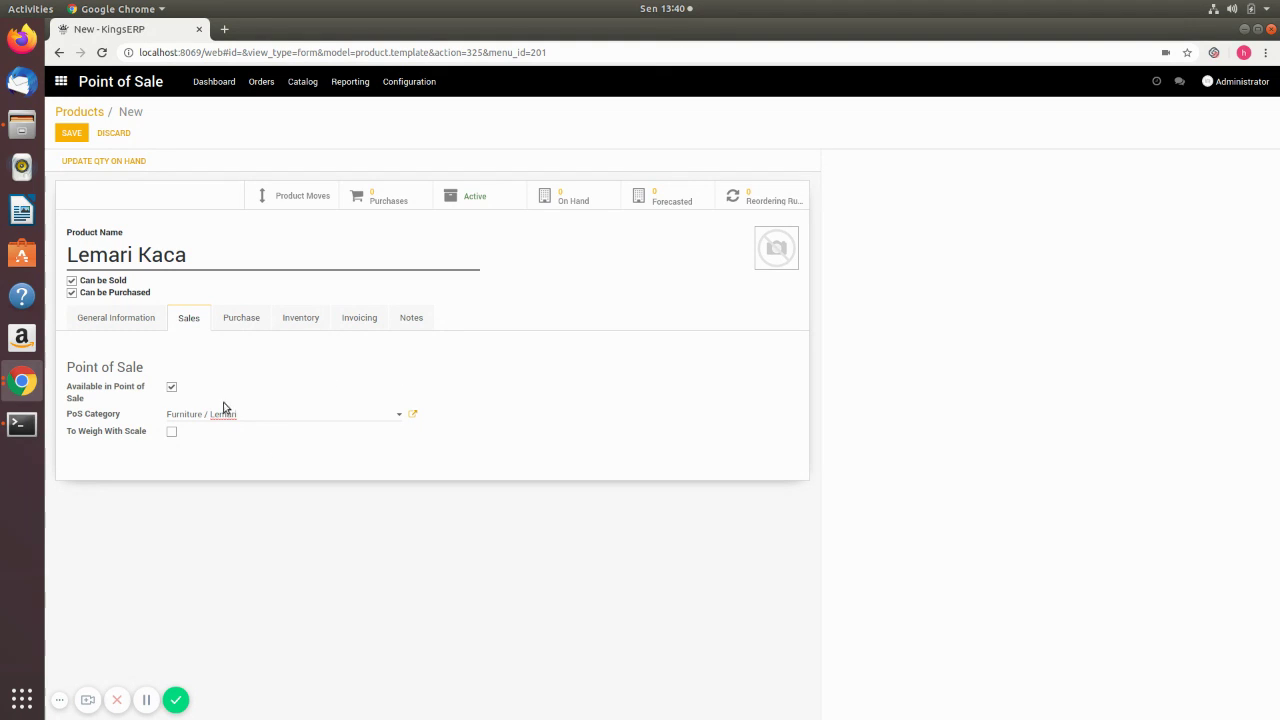
pyautogui.click(245, 316)
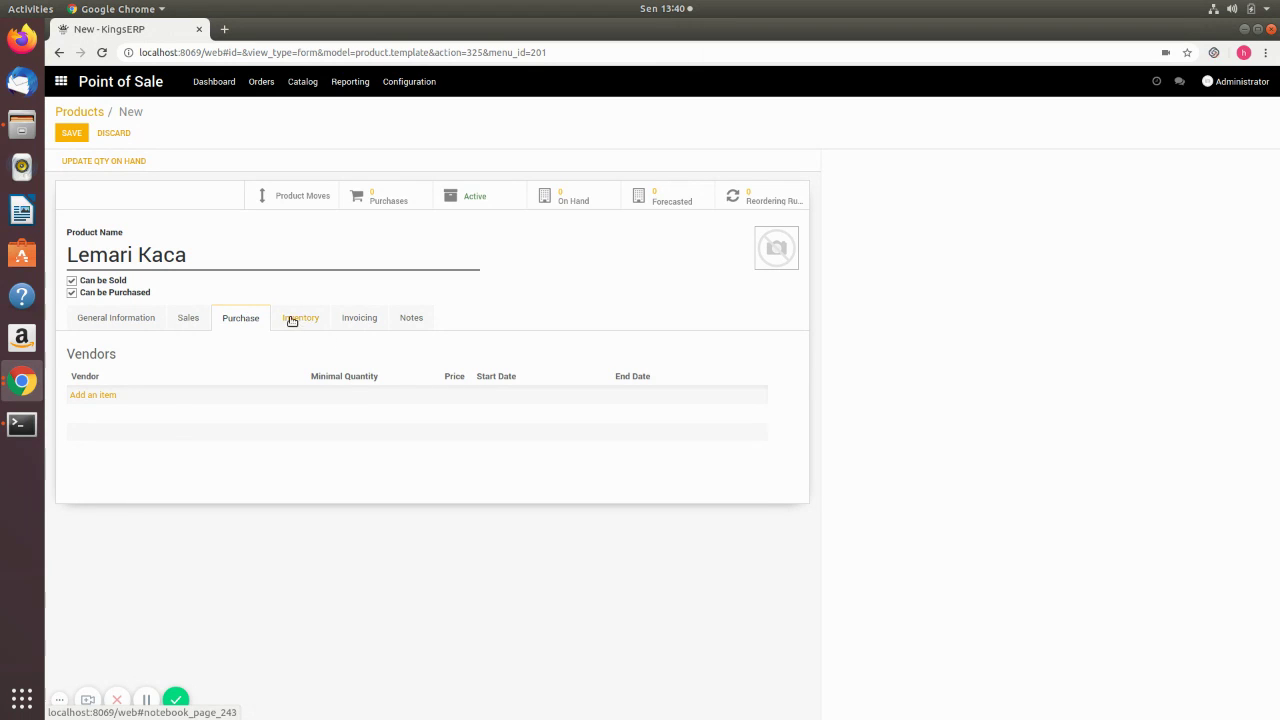
pyautogui.click(291, 319)
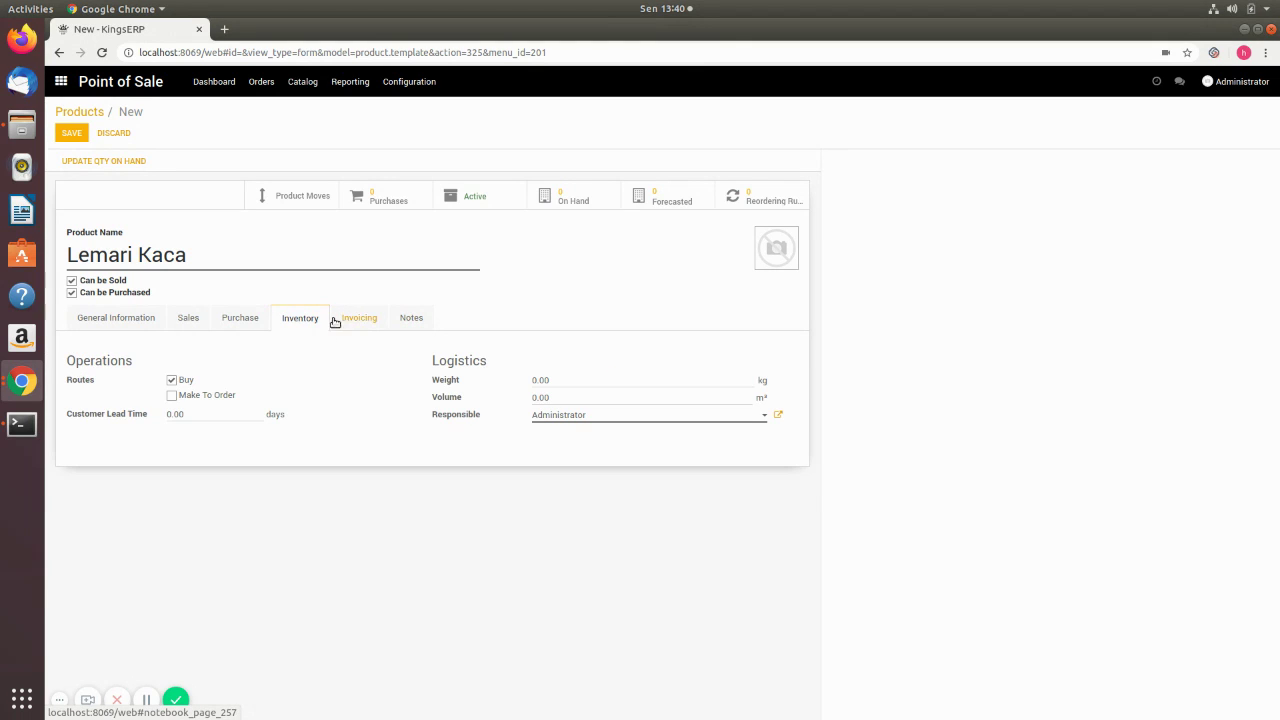
pyautogui.click(241, 320)
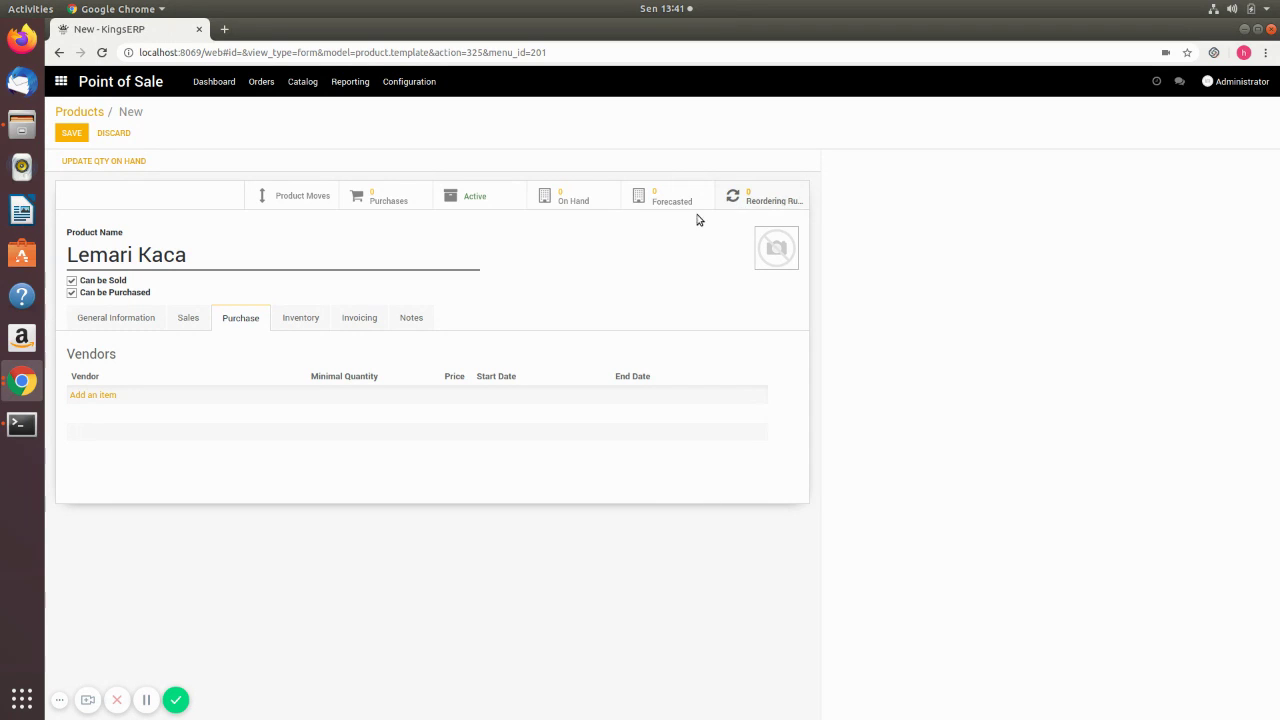
# - Review Lemari Kaca's general and point of sale settings, then save the product
pyautogui.click(94, 319)
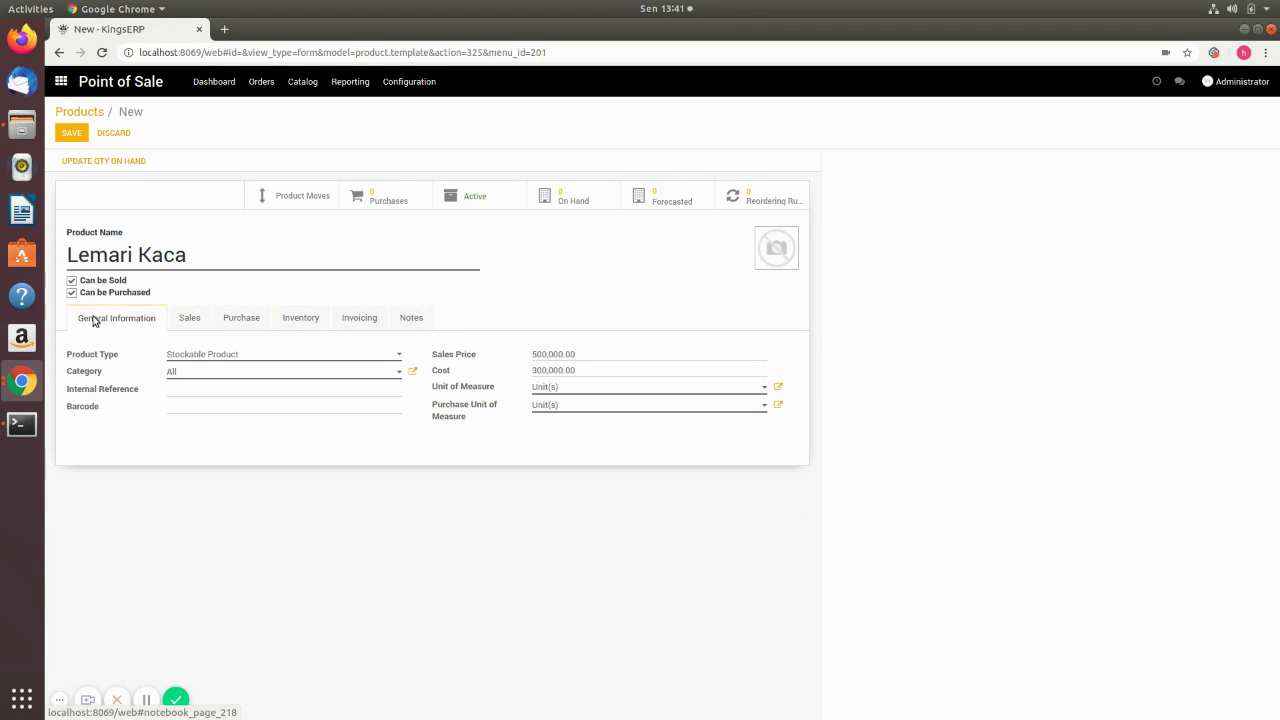
pyautogui.click(191, 326)
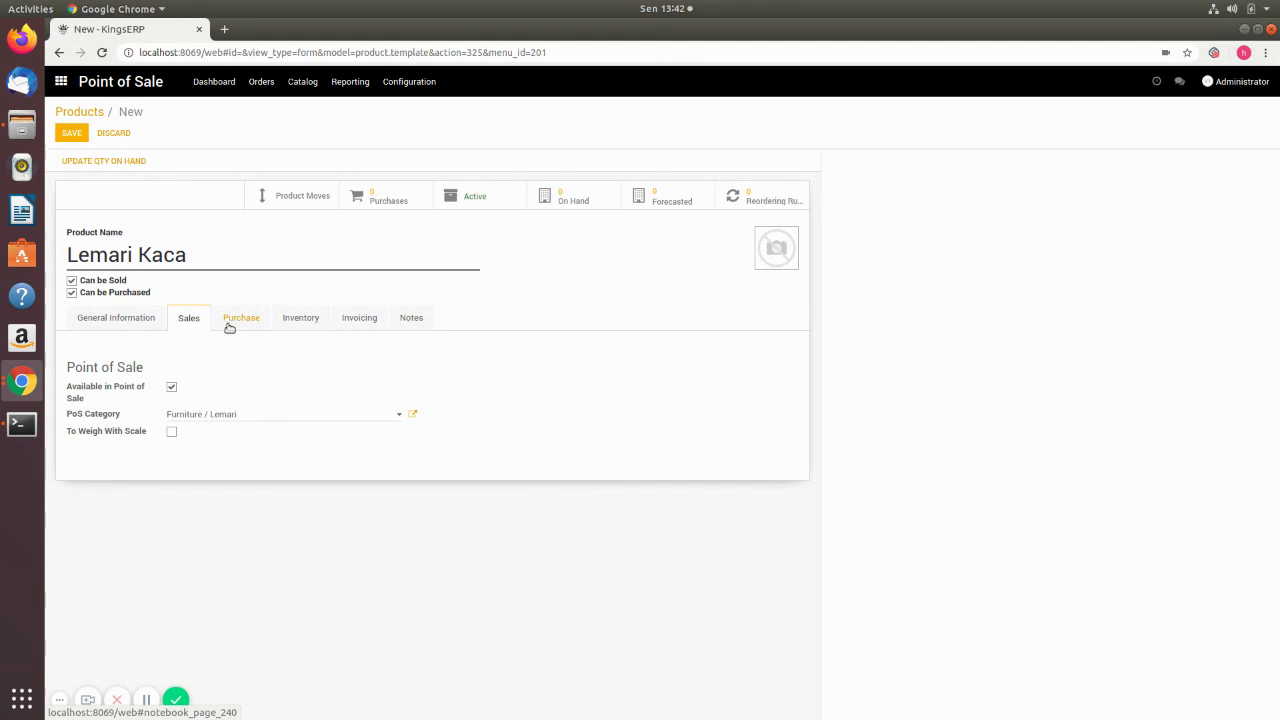
pyautogui.click(116, 317)
pyautogui.click(183, 318)
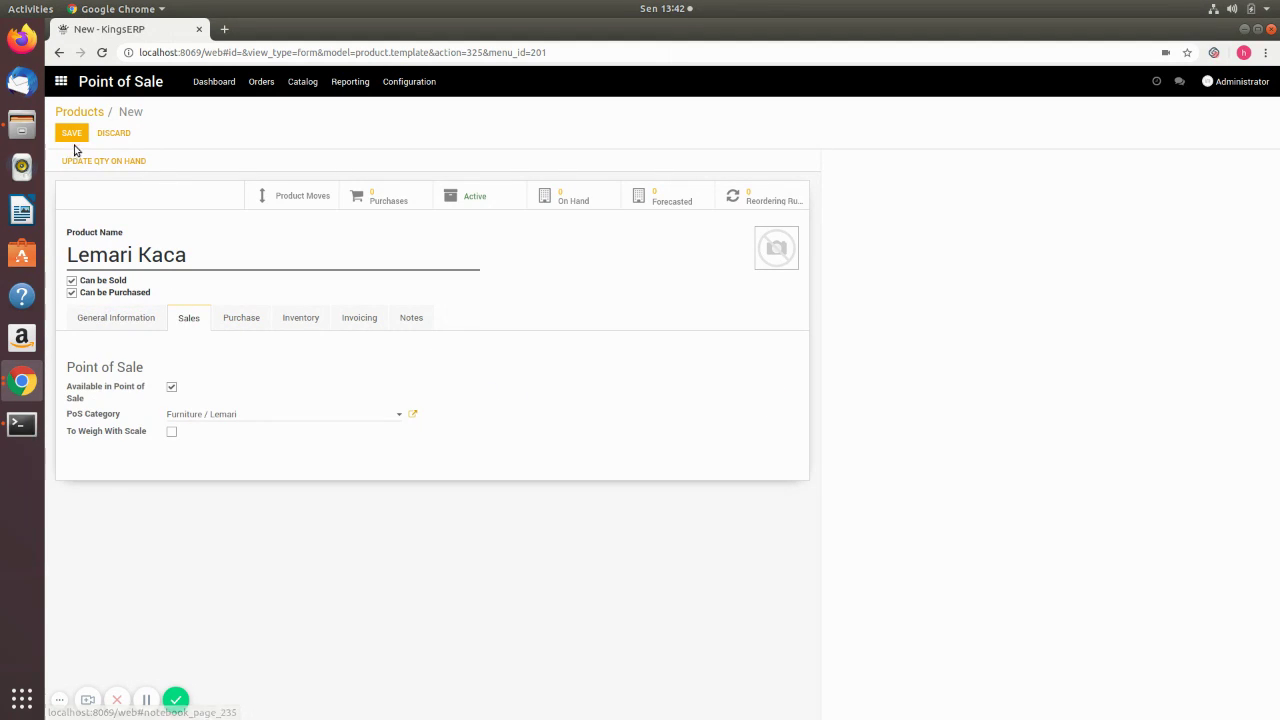
pyautogui.click(117, 327)
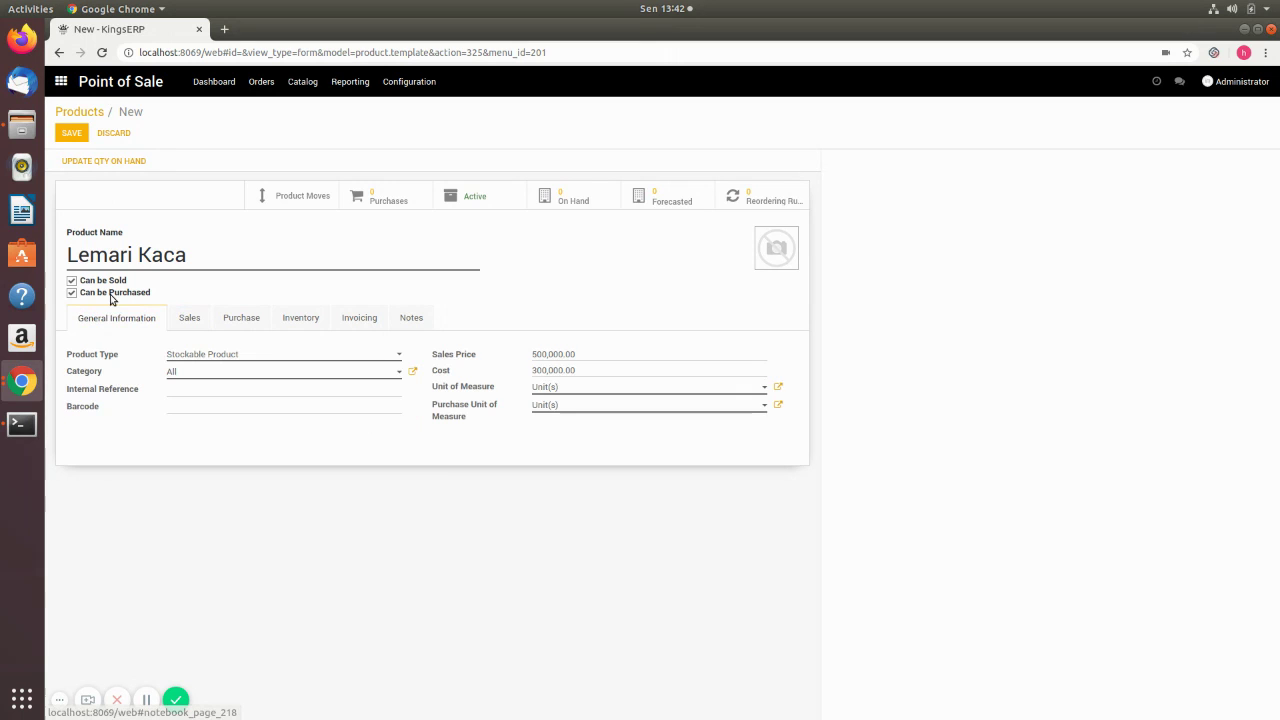
pyautogui.click(72, 133)
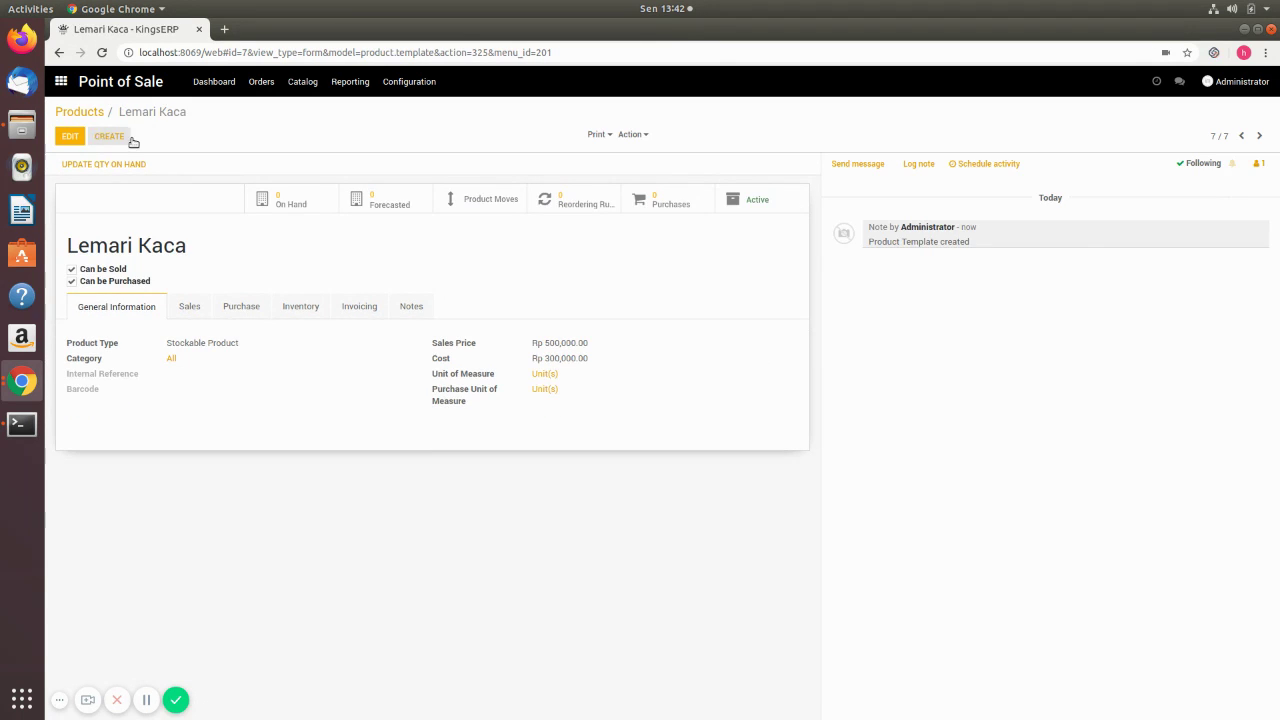
# - Return to the seven-product POS list, then go to the Point of Sale dashboard
pyautogui.click(89, 112)
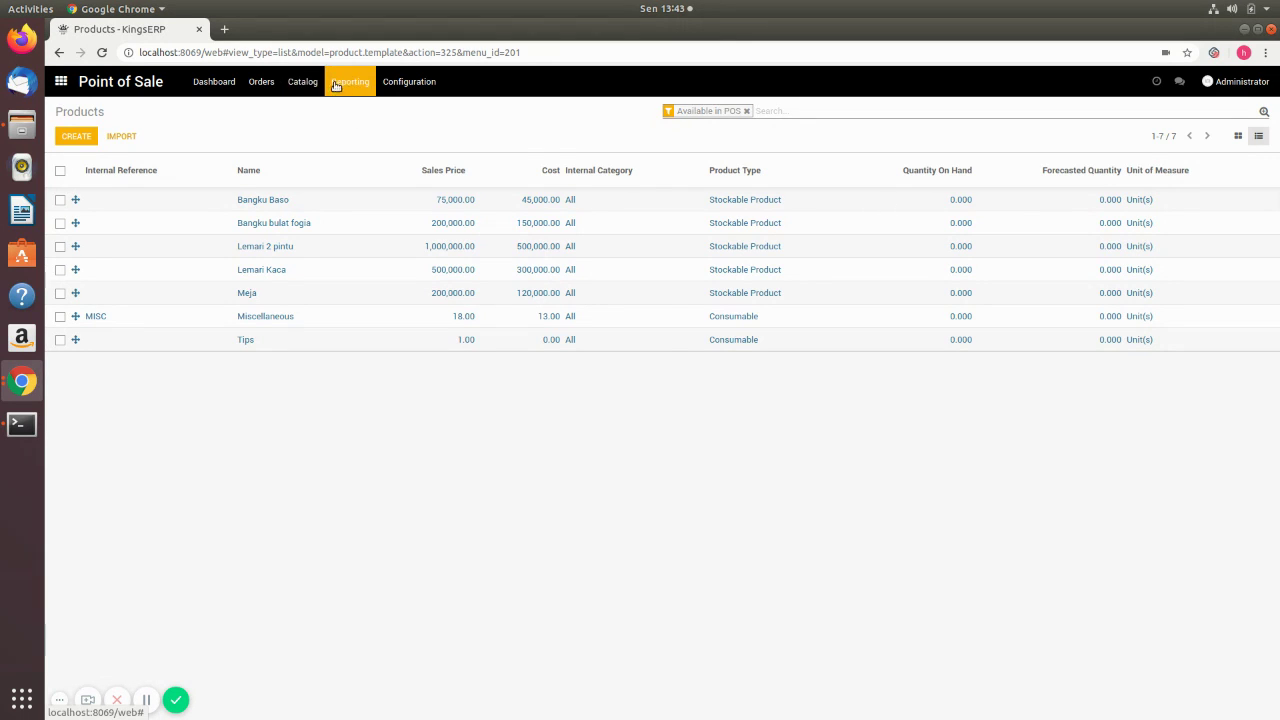
pyautogui.click(263, 84)
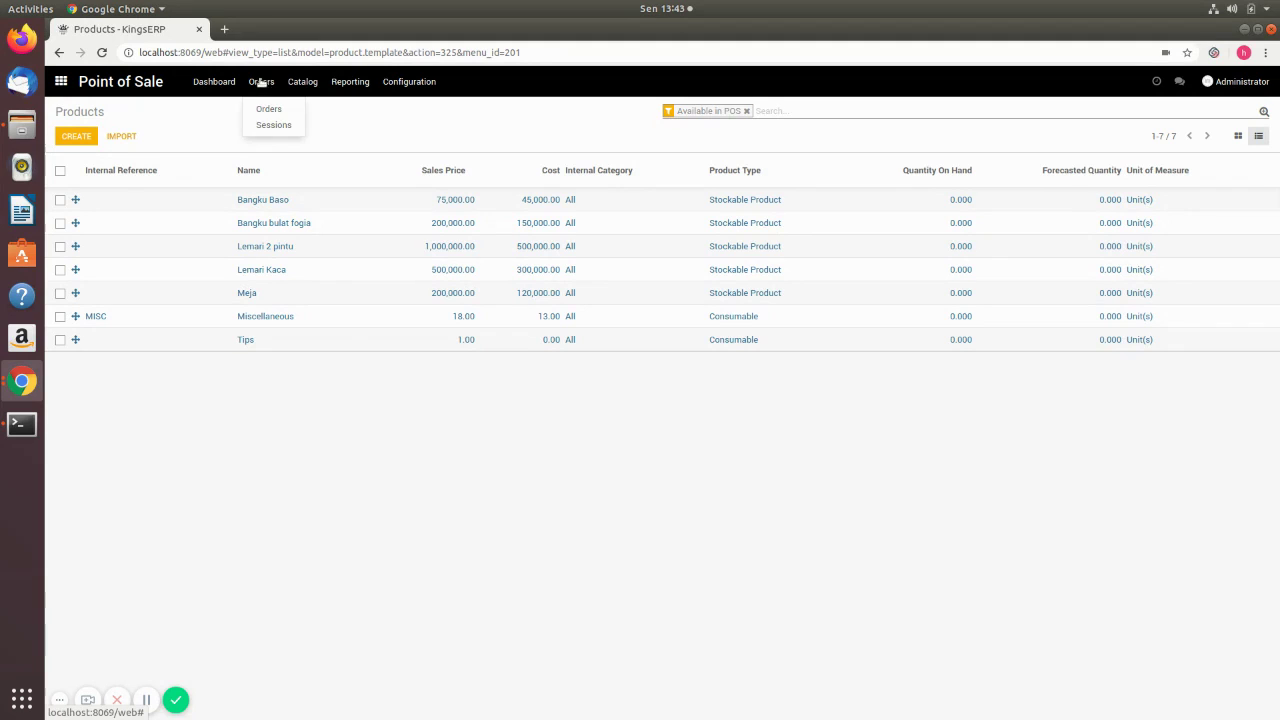
pyautogui.click(214, 84)
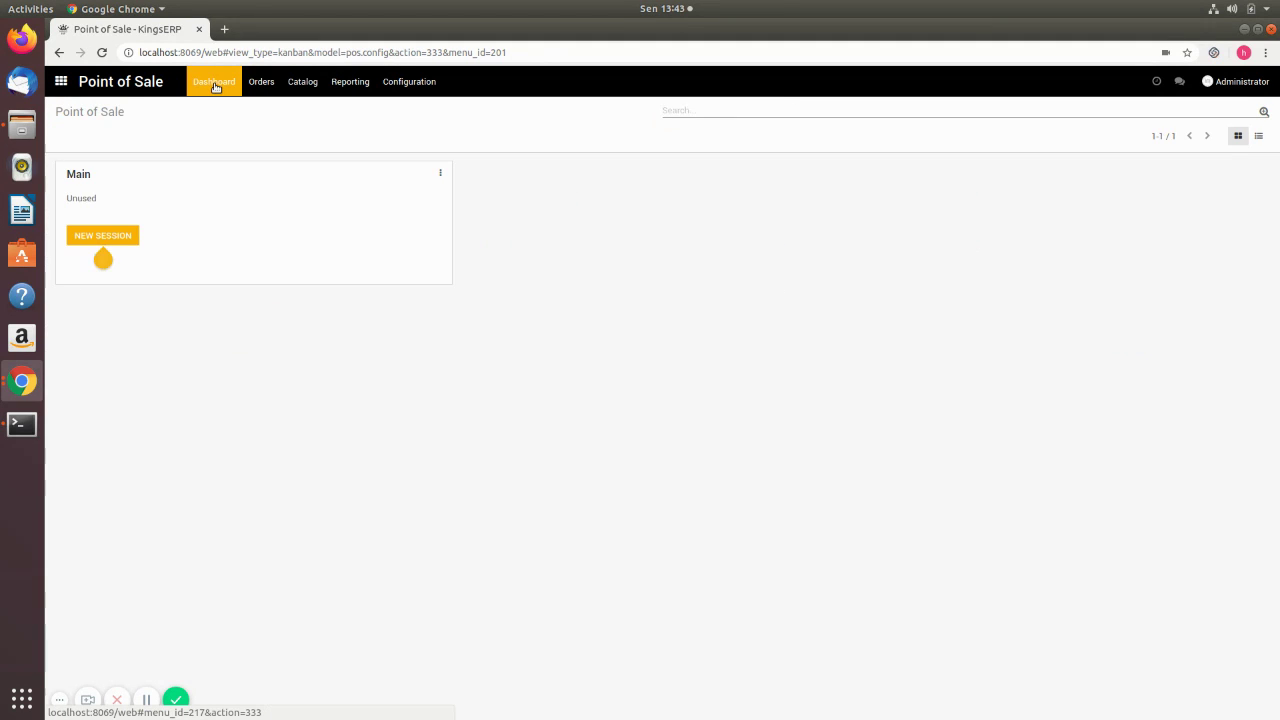
# - Create a new inventory adjustment from Inventory > Operations > Inventory Adjustments
pyautogui.click(66, 84)
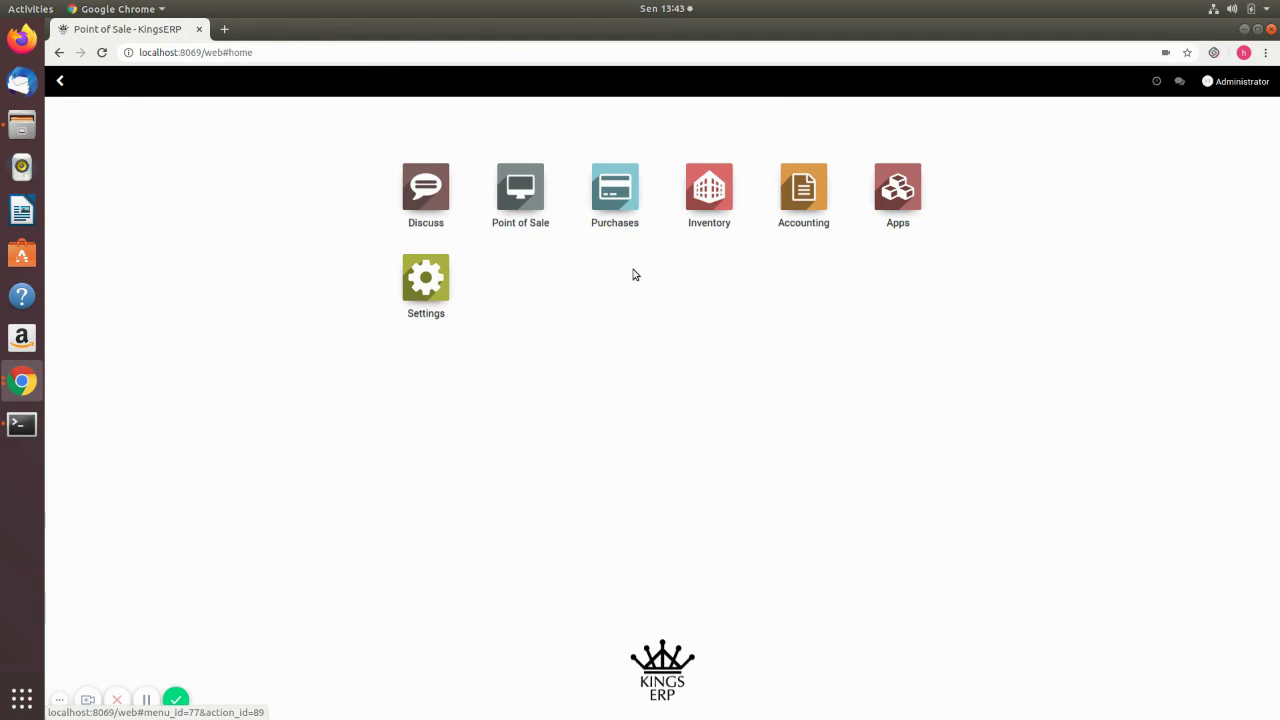
pyautogui.click(680, 215)
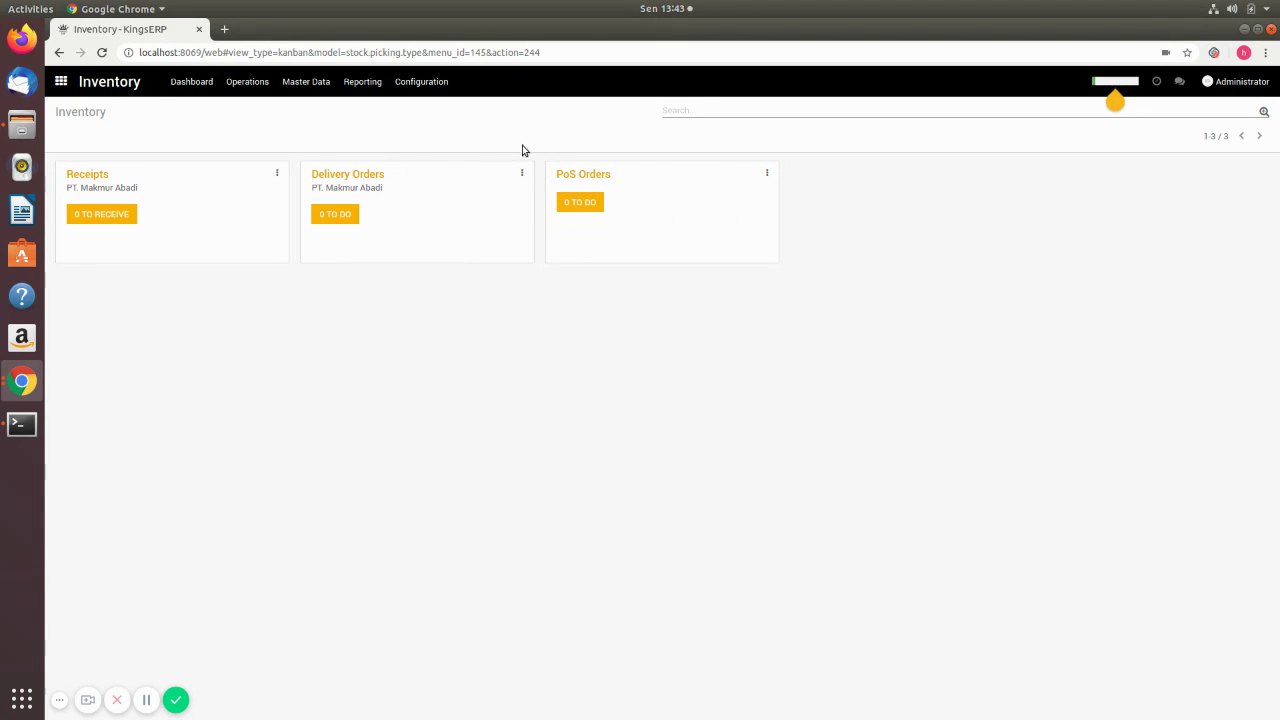
pyautogui.click(306, 81)
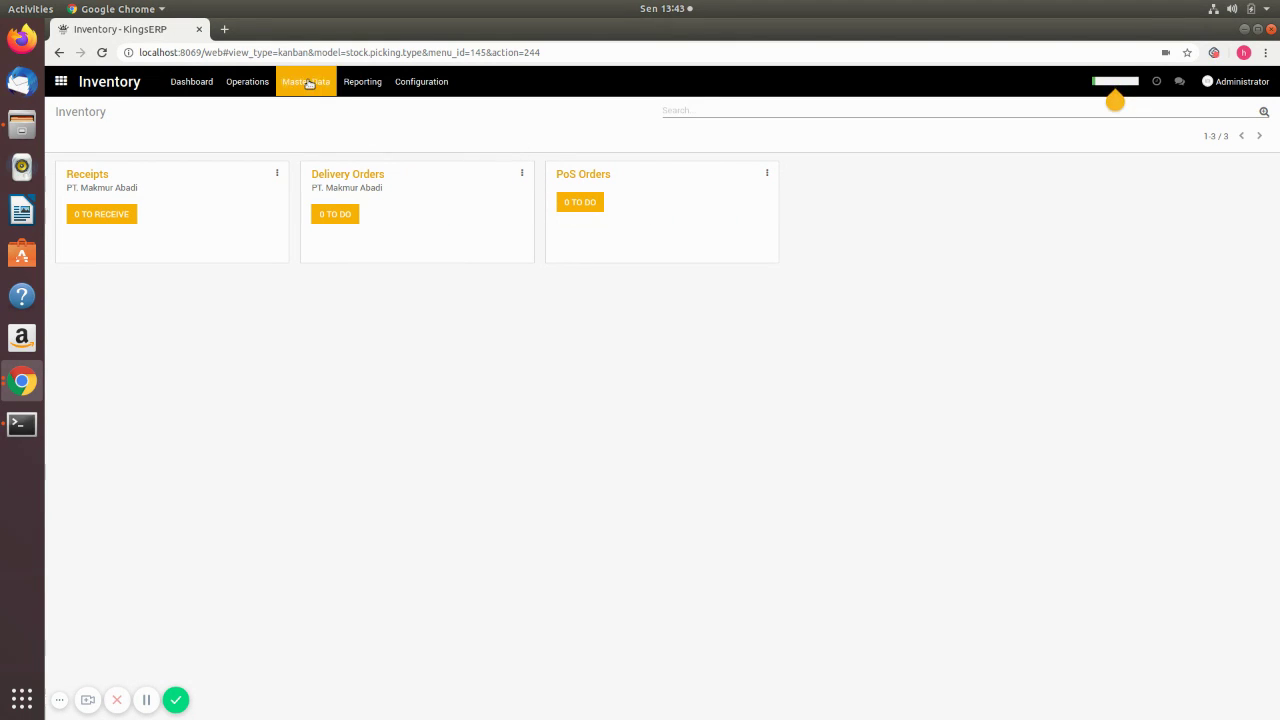
pyautogui.moveTo(251, 81)
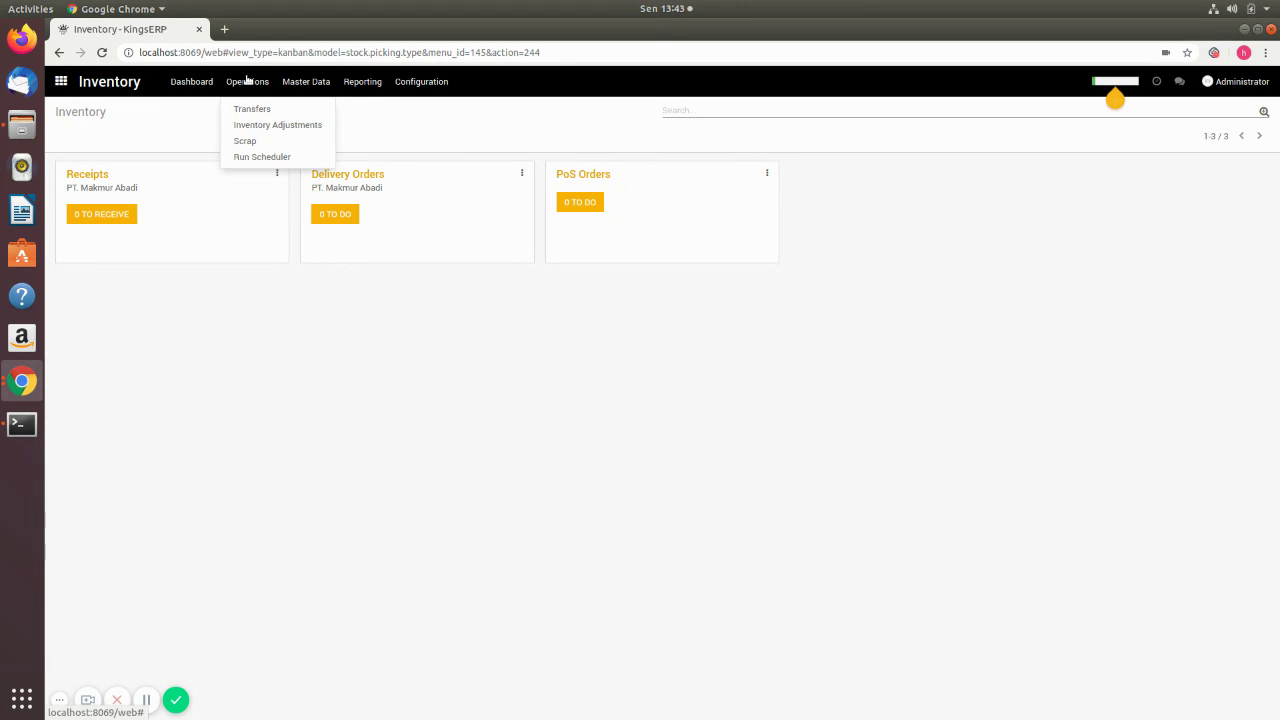
pyautogui.click(262, 127)
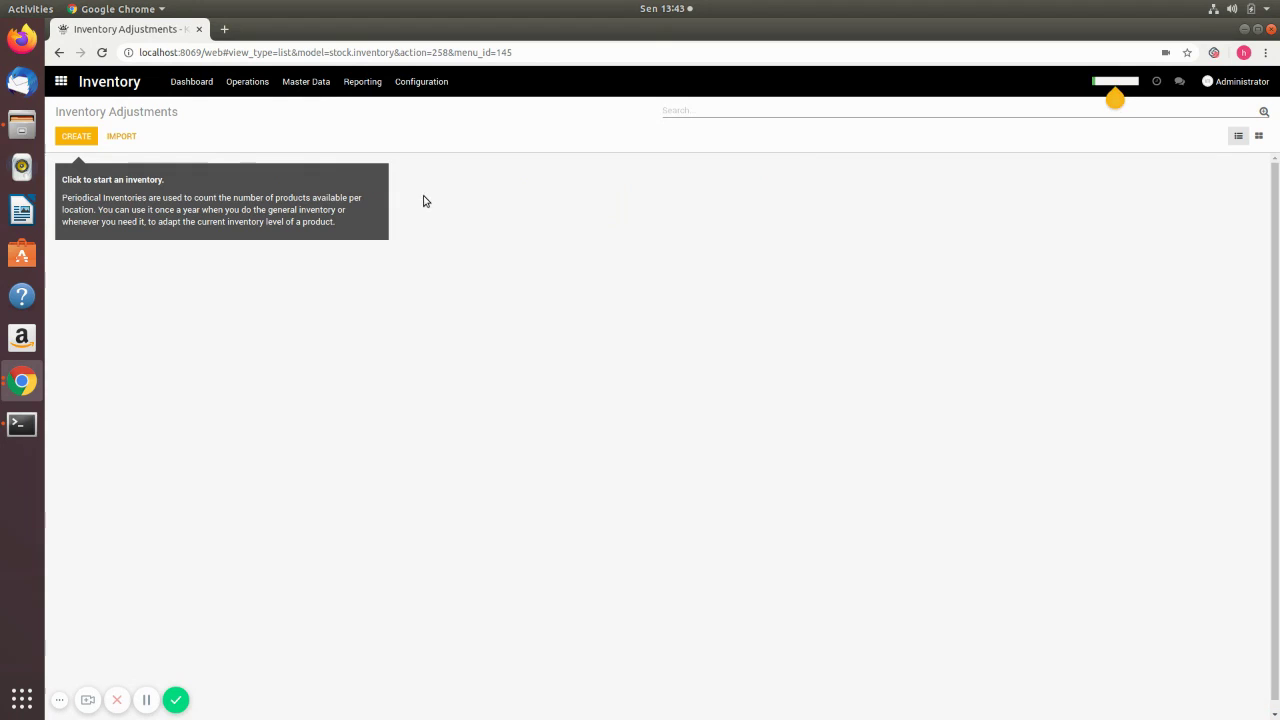
pyautogui.click(88, 140)
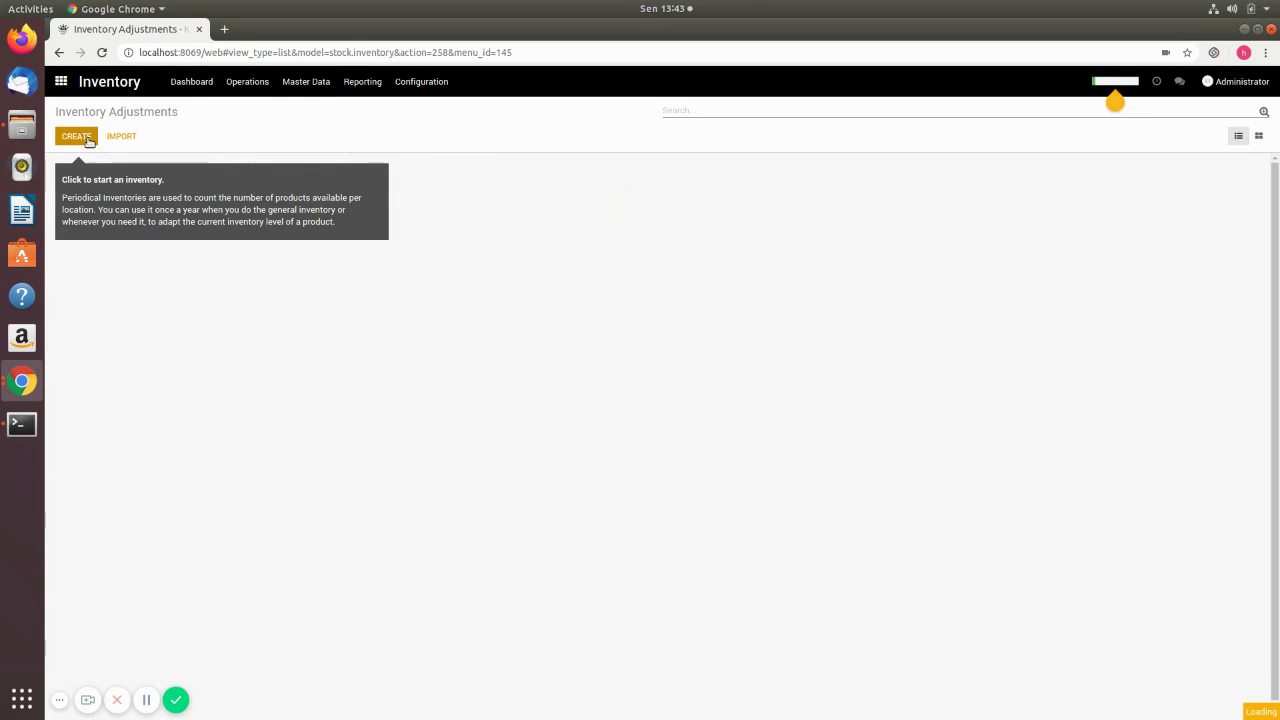
pyautogui.click(361, 224)
# - Name the adjustment 'initial inventory', set it to count all products, and save it
pyautogui.write('IN')
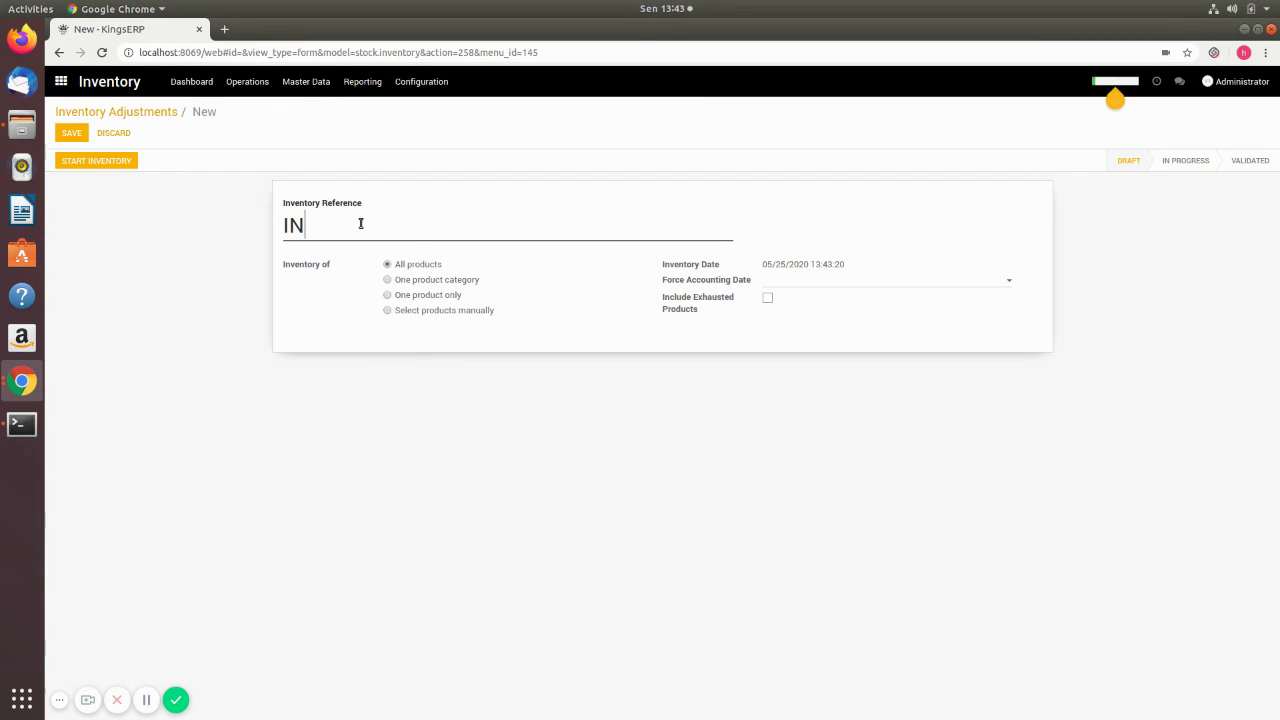
pyautogui.press('BackSpace')
pyautogui.write('initial inventory')
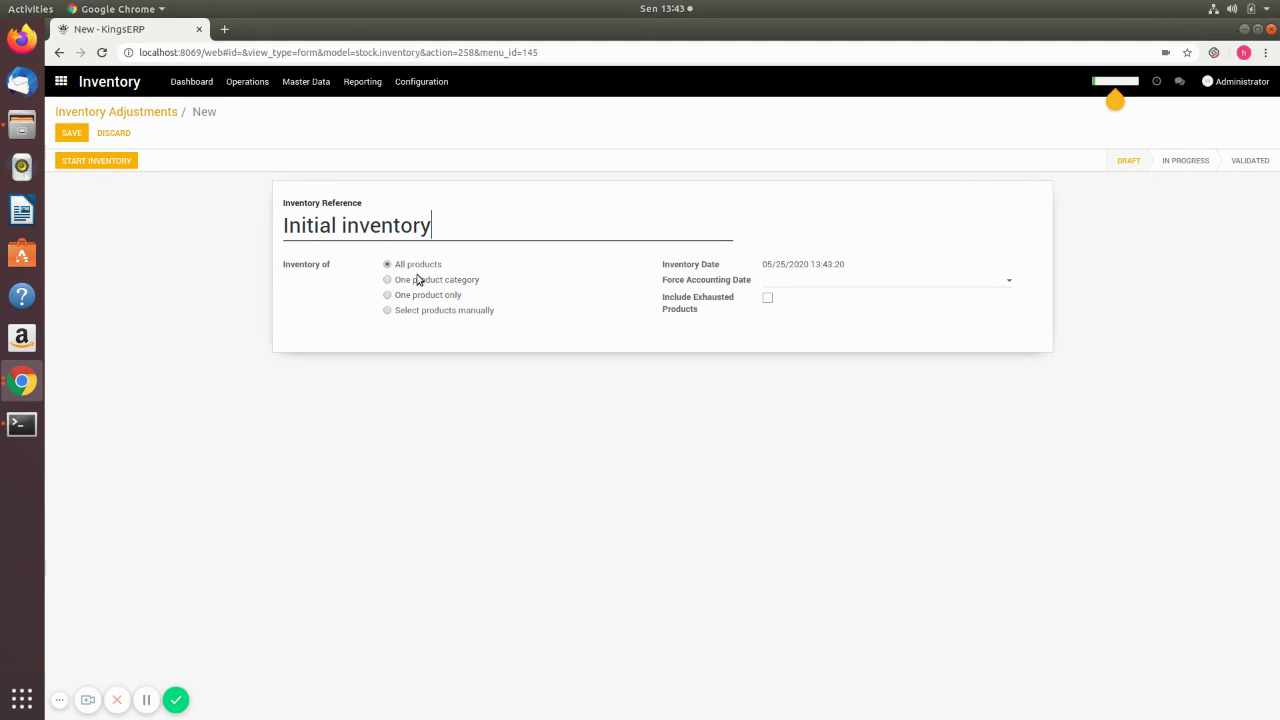
pyautogui.click(391, 281)
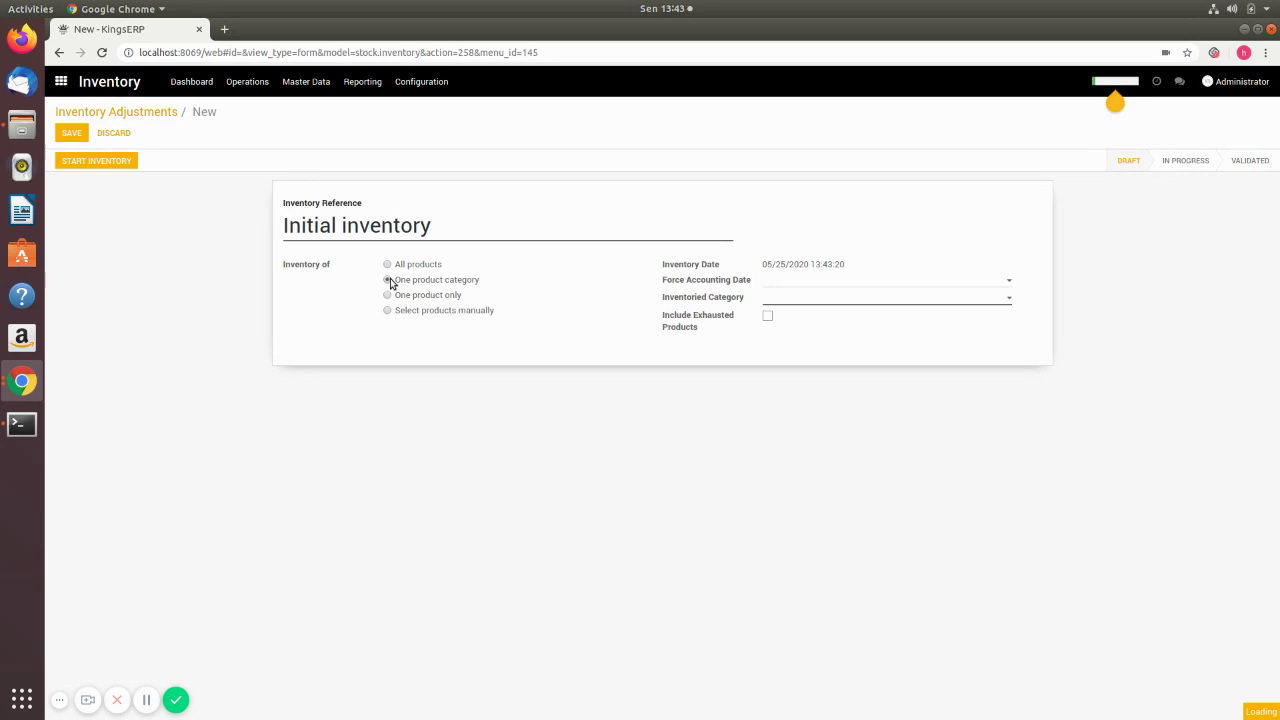
pyautogui.click(1009, 300)
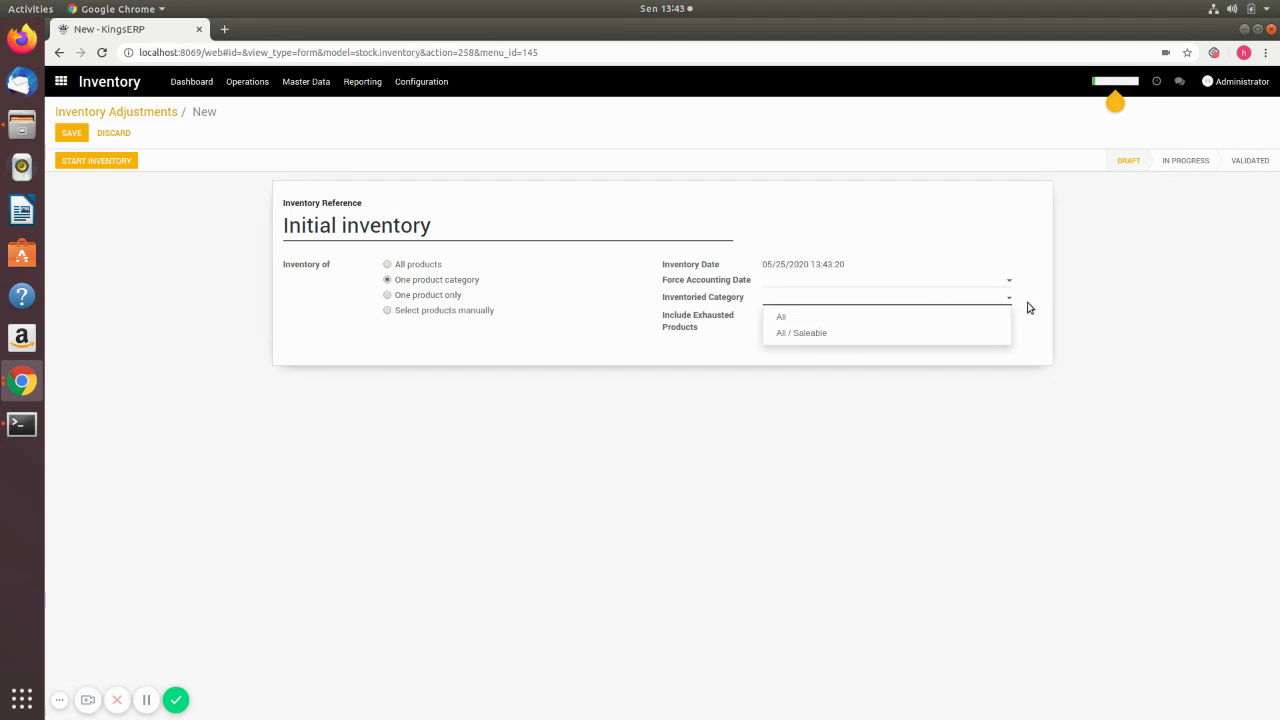
pyautogui.click(403, 295)
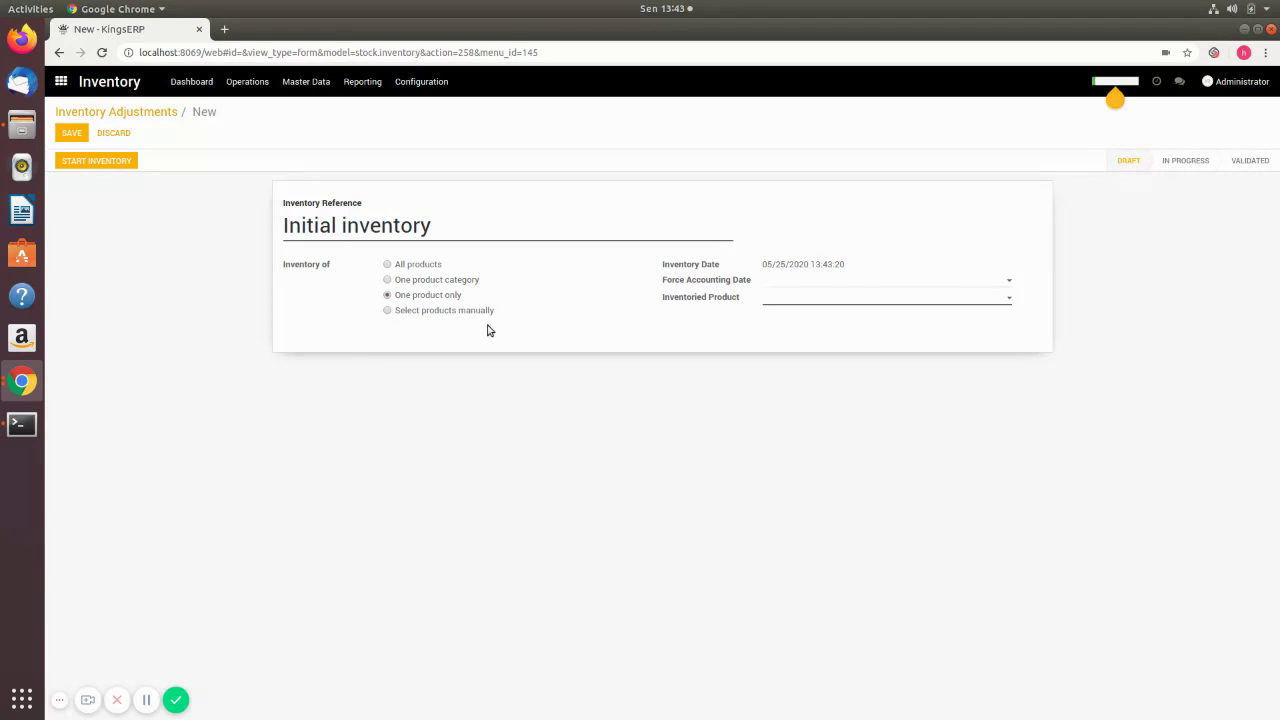
pyautogui.click(441, 311)
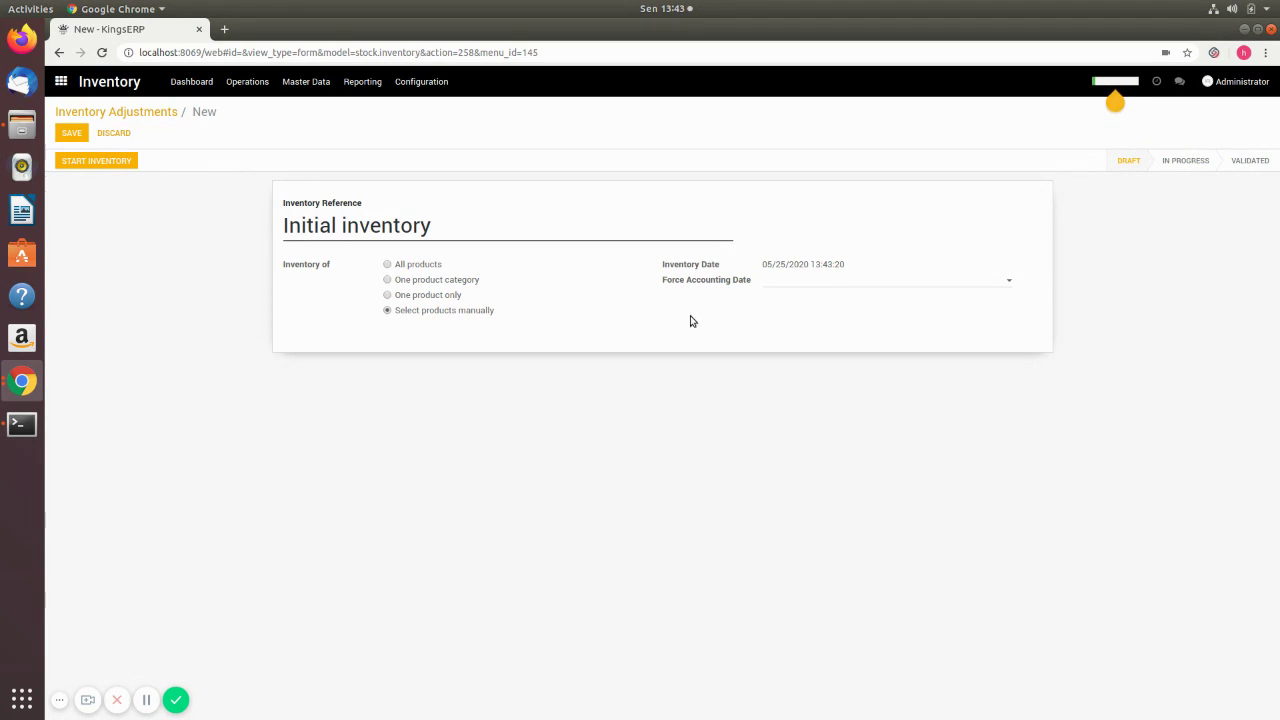
pyautogui.click(397, 266)
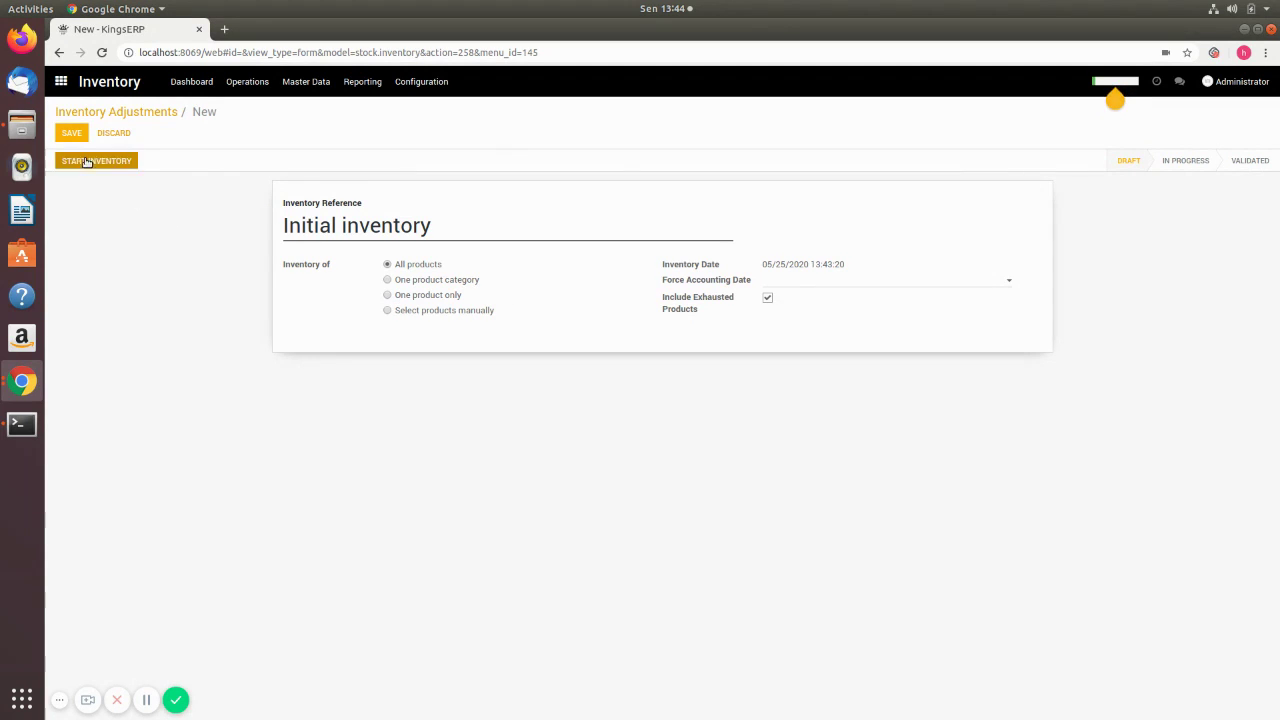
pyautogui.click(67, 132)
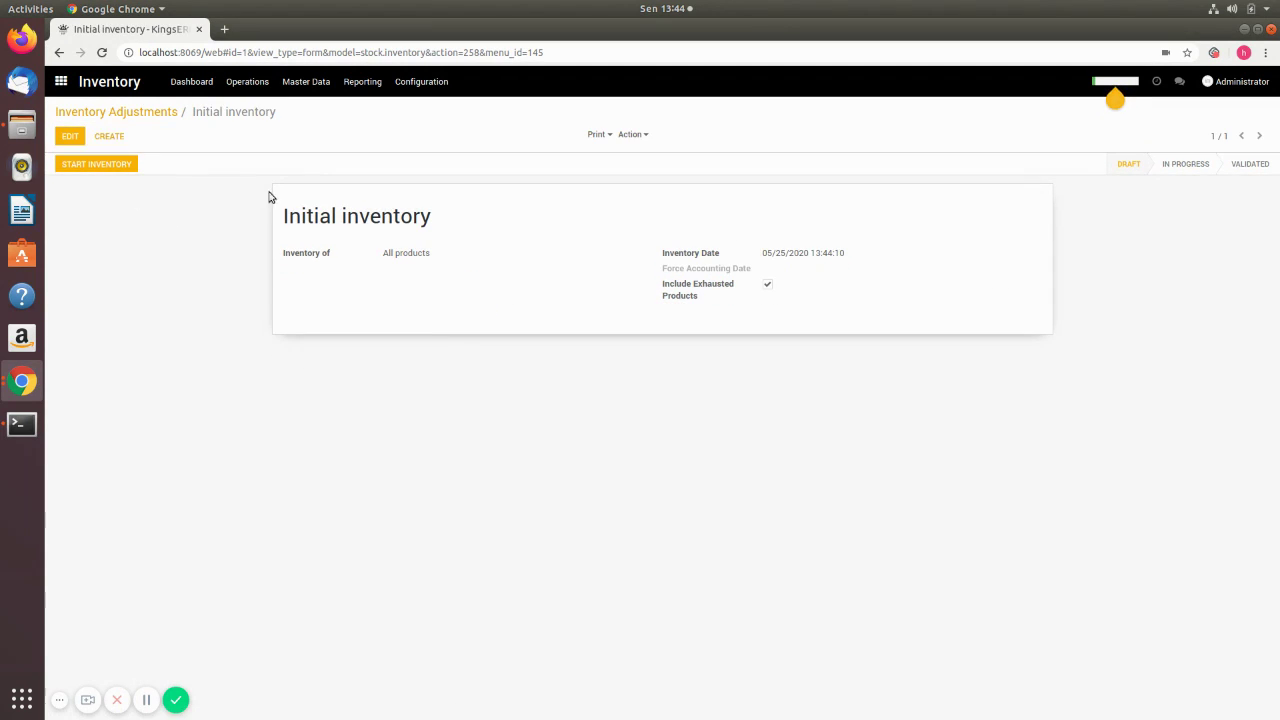
# - Start the inventory count, inspect the Bangku Baso line, and make the quantities editable
pyautogui.click(76, 163)
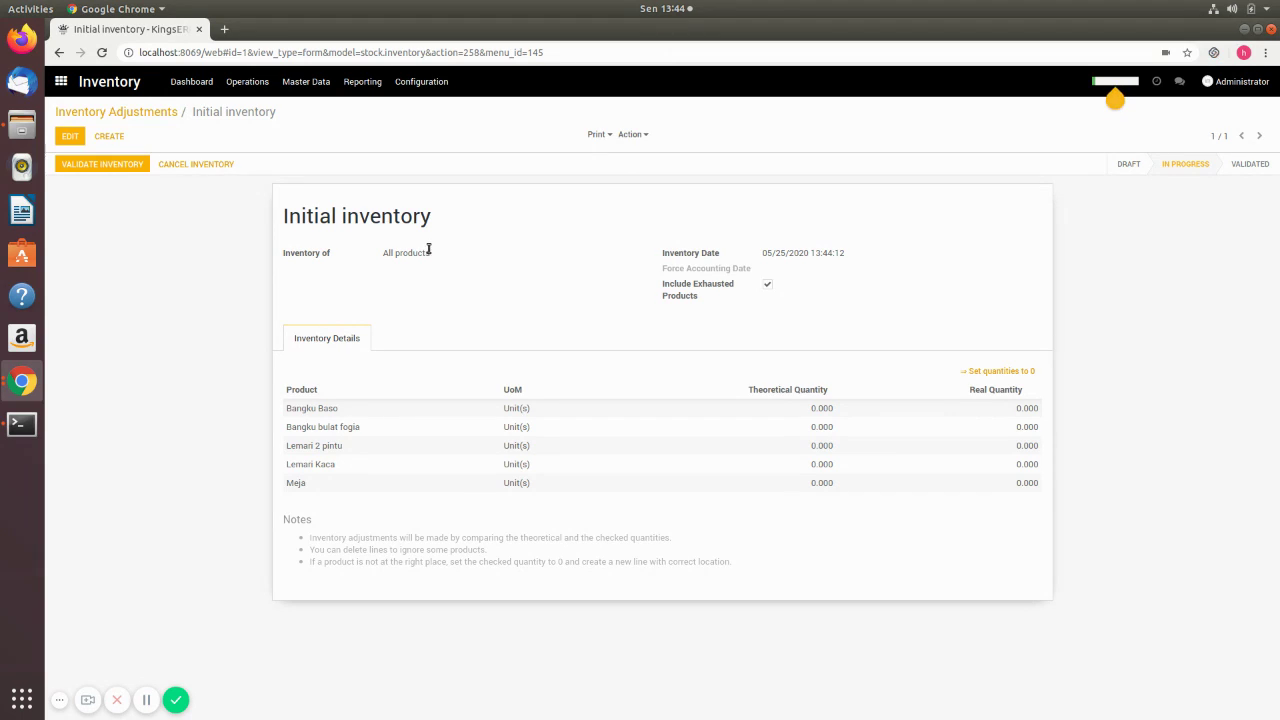
pyautogui.click(983, 416)
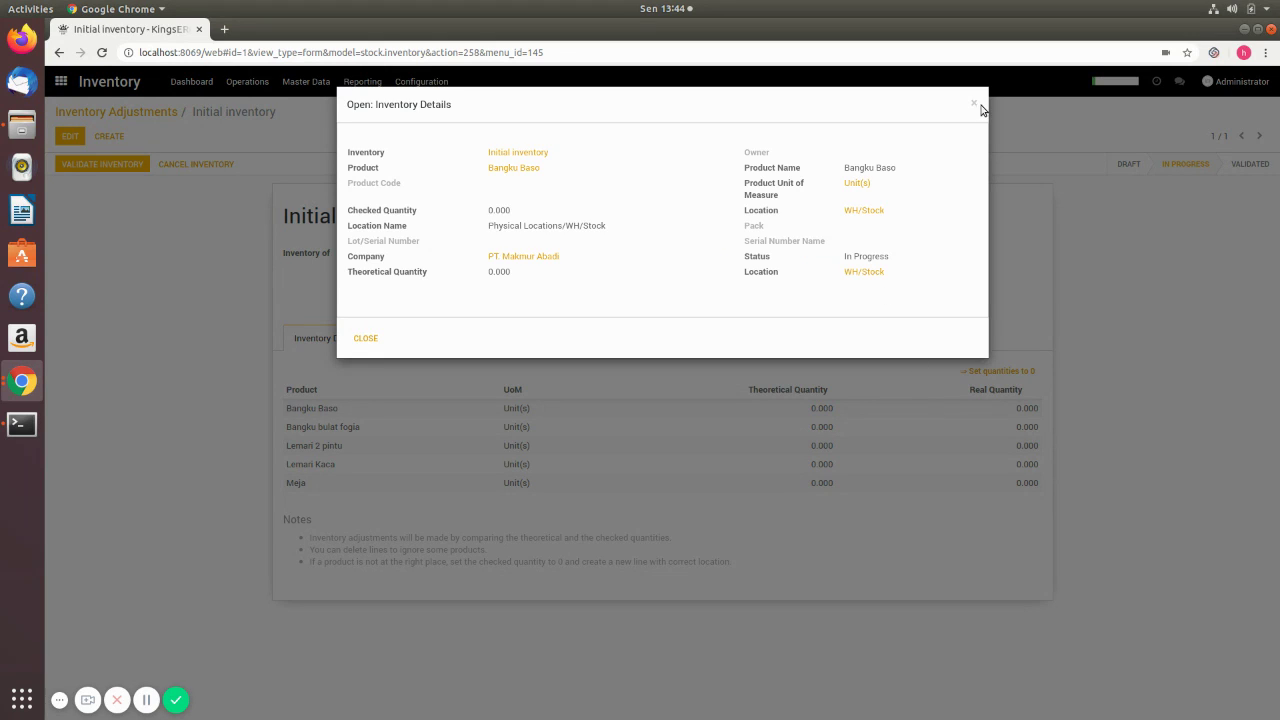
pyautogui.click(173, 153)
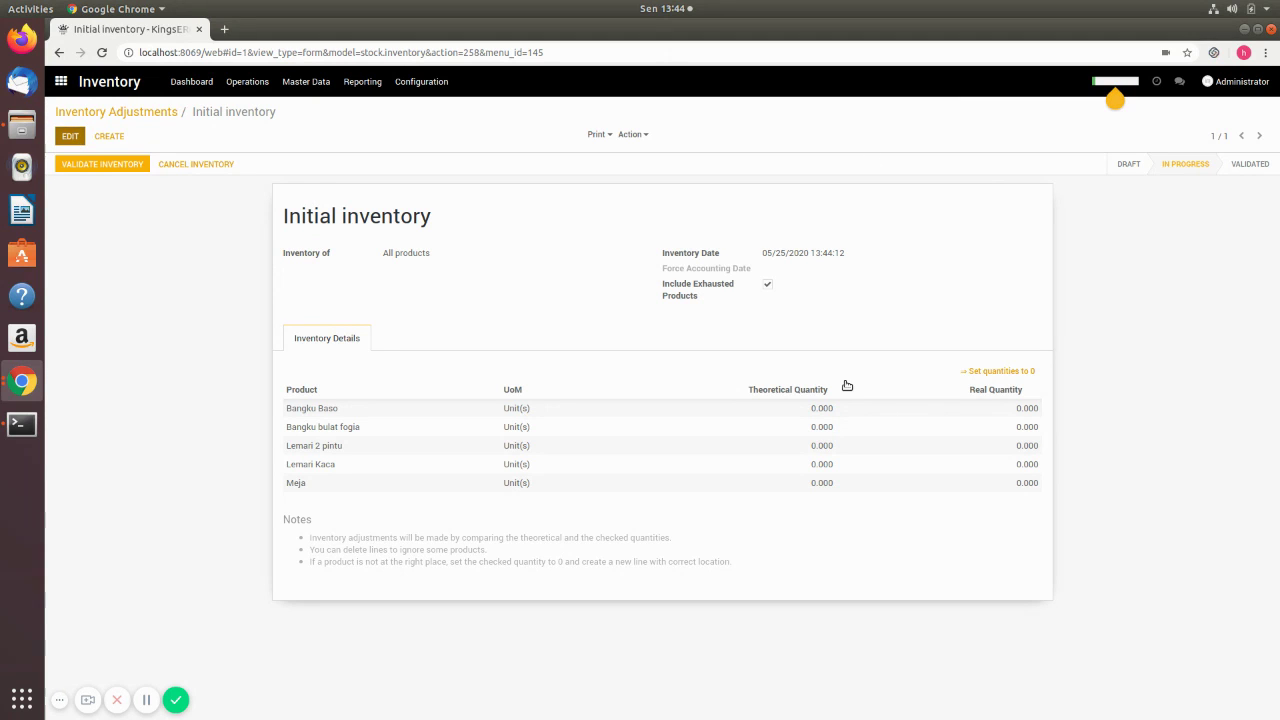
pyautogui.click(1028, 424)
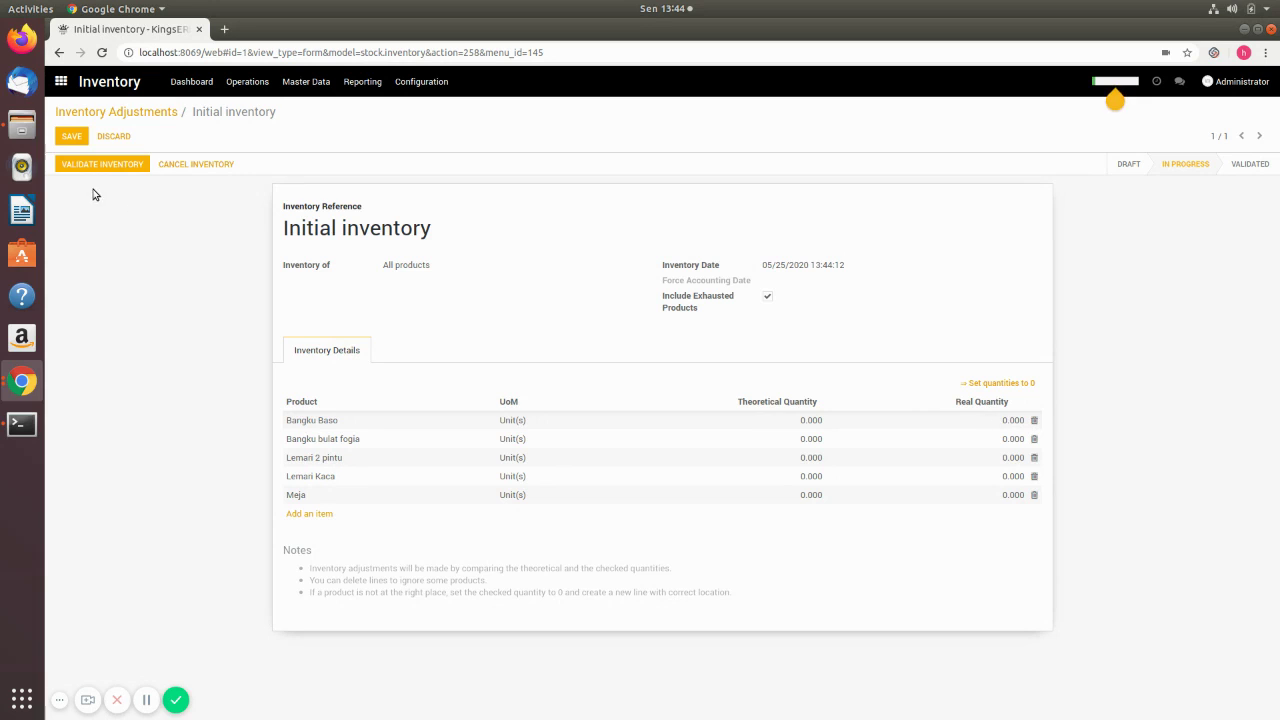
# - Enter real quantities of 50 for Bangku Baso and 30 for Bangku bulat fogia
pyautogui.click(1005, 423)
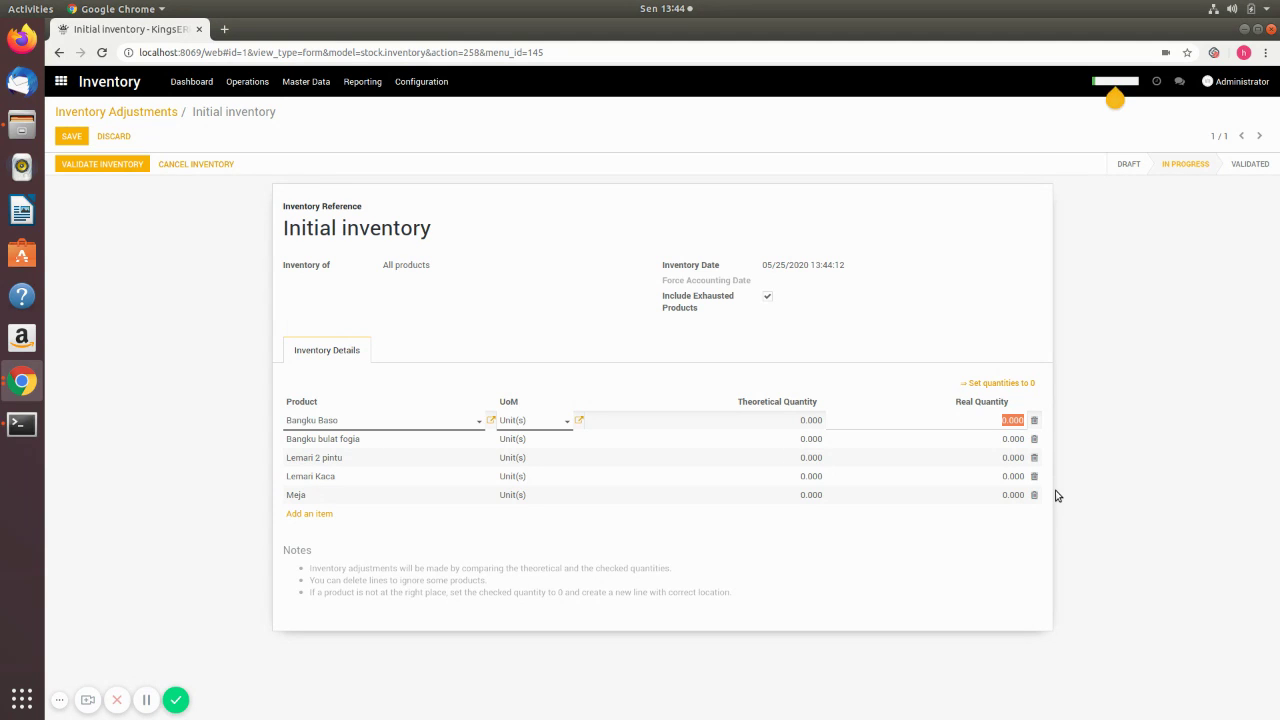
pyautogui.write('50')
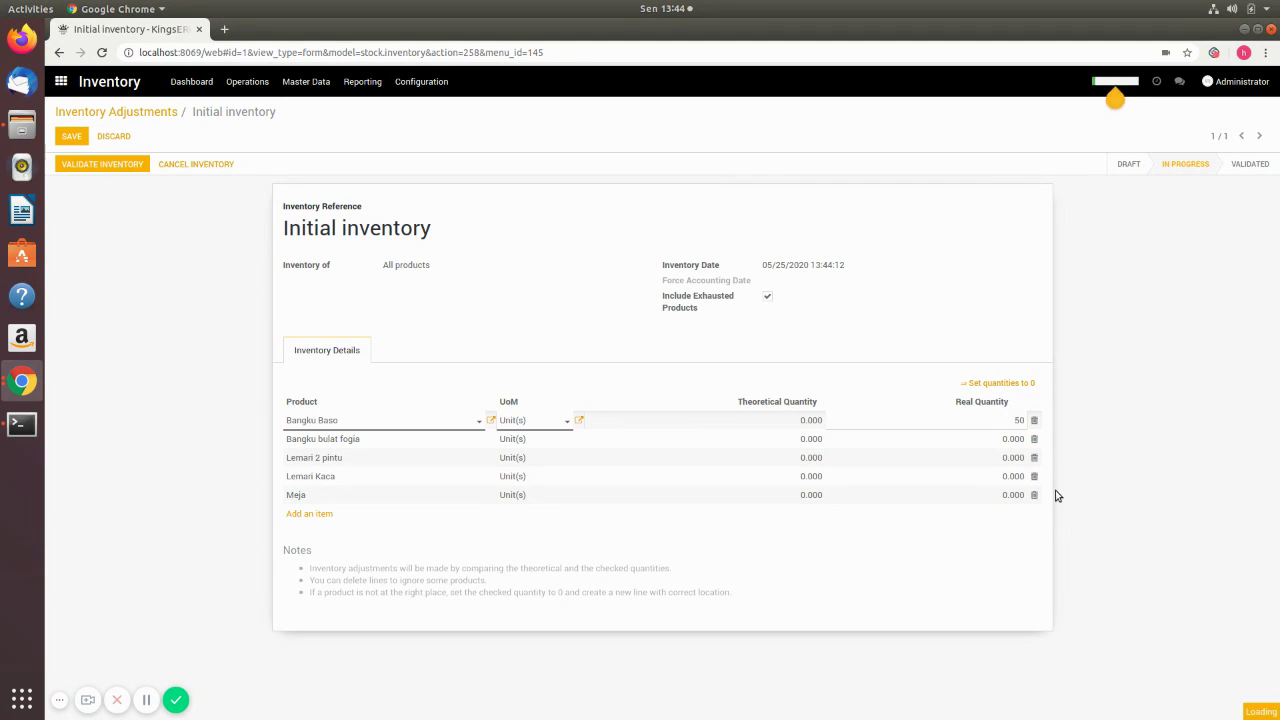
pyautogui.press('Return')
pyautogui.press('Tab')
pyautogui.press('Tab')
pyautogui.press('Tab')
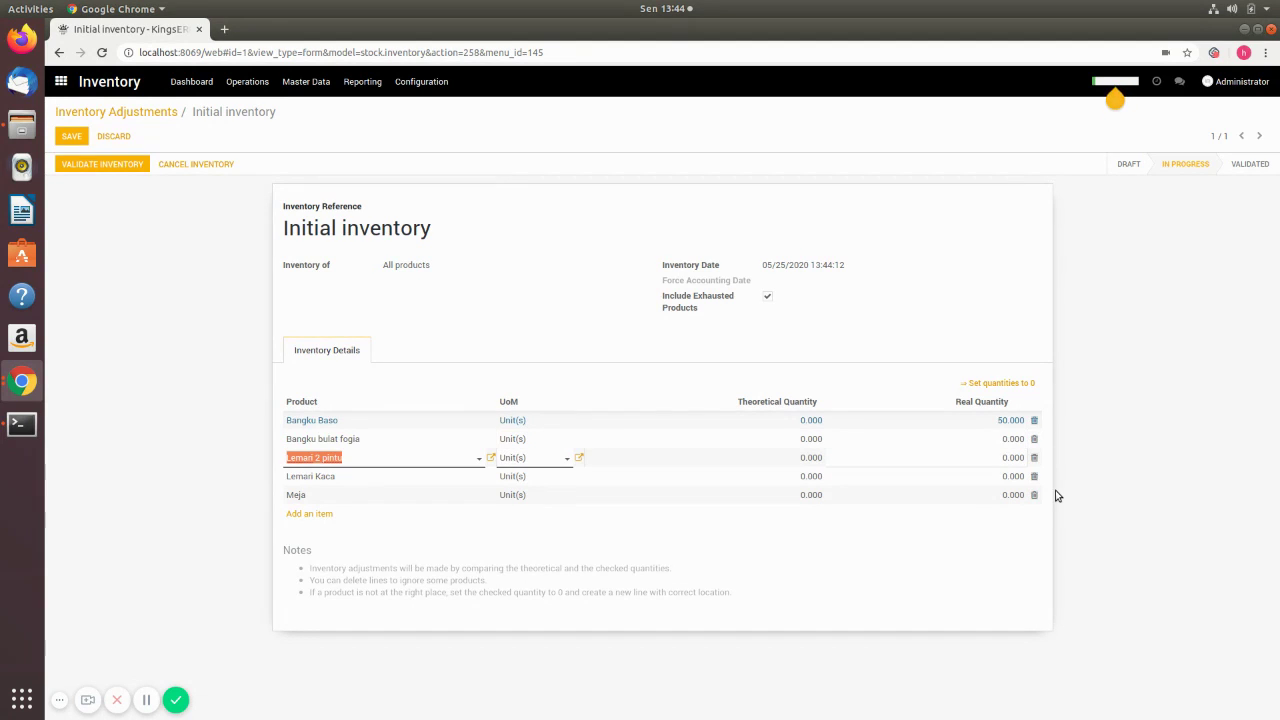
pyautogui.click(1008, 439)
pyautogui.write('30')
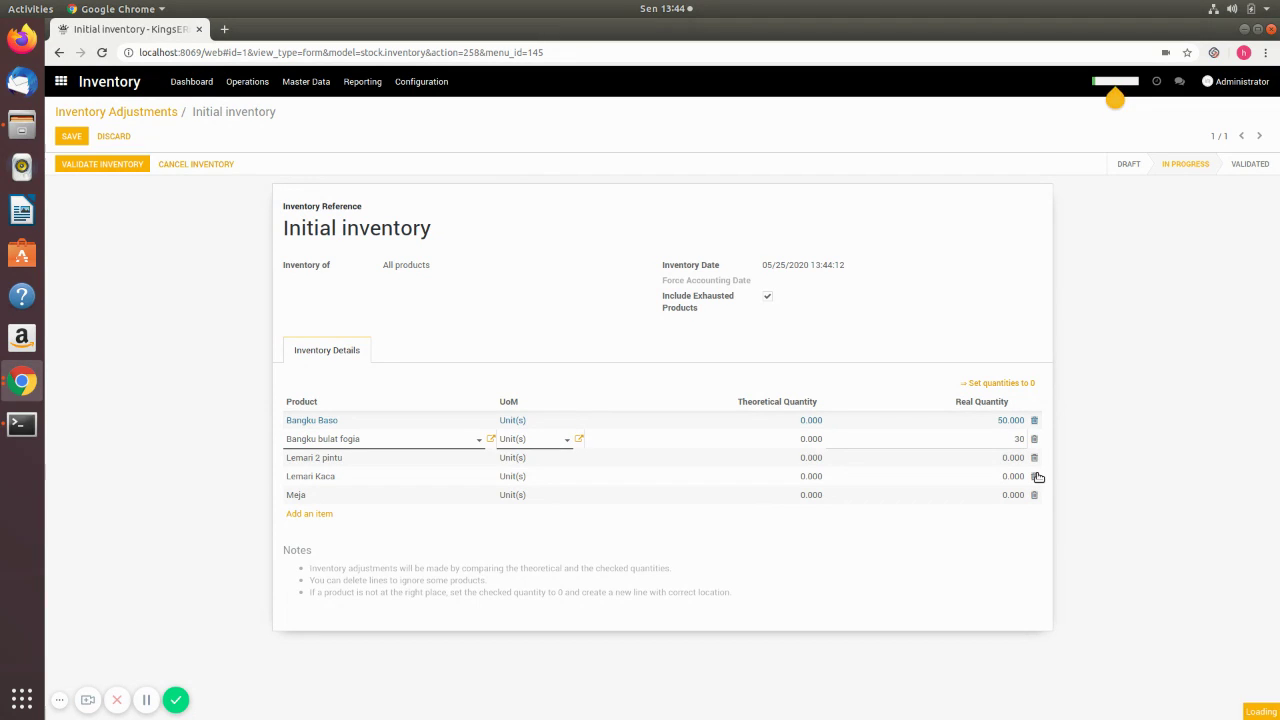
pyautogui.press('Tab')
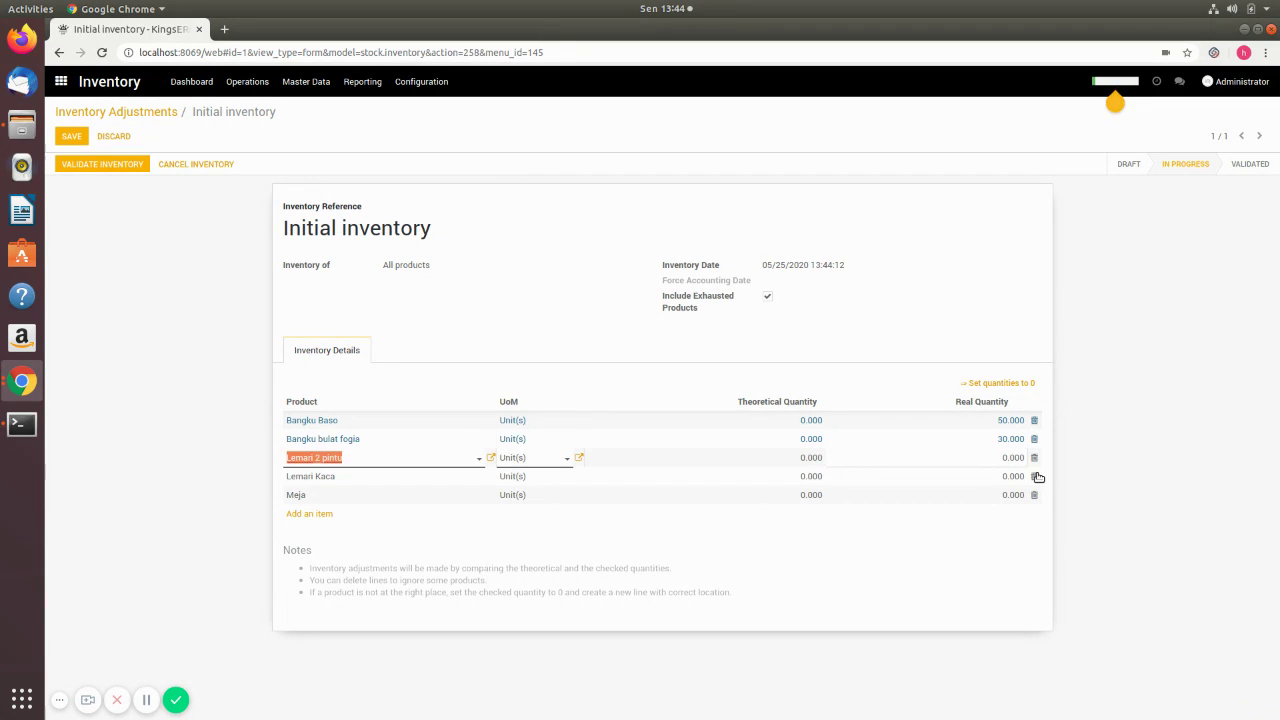
pyautogui.press('Tab')
pyautogui.press('Tab')
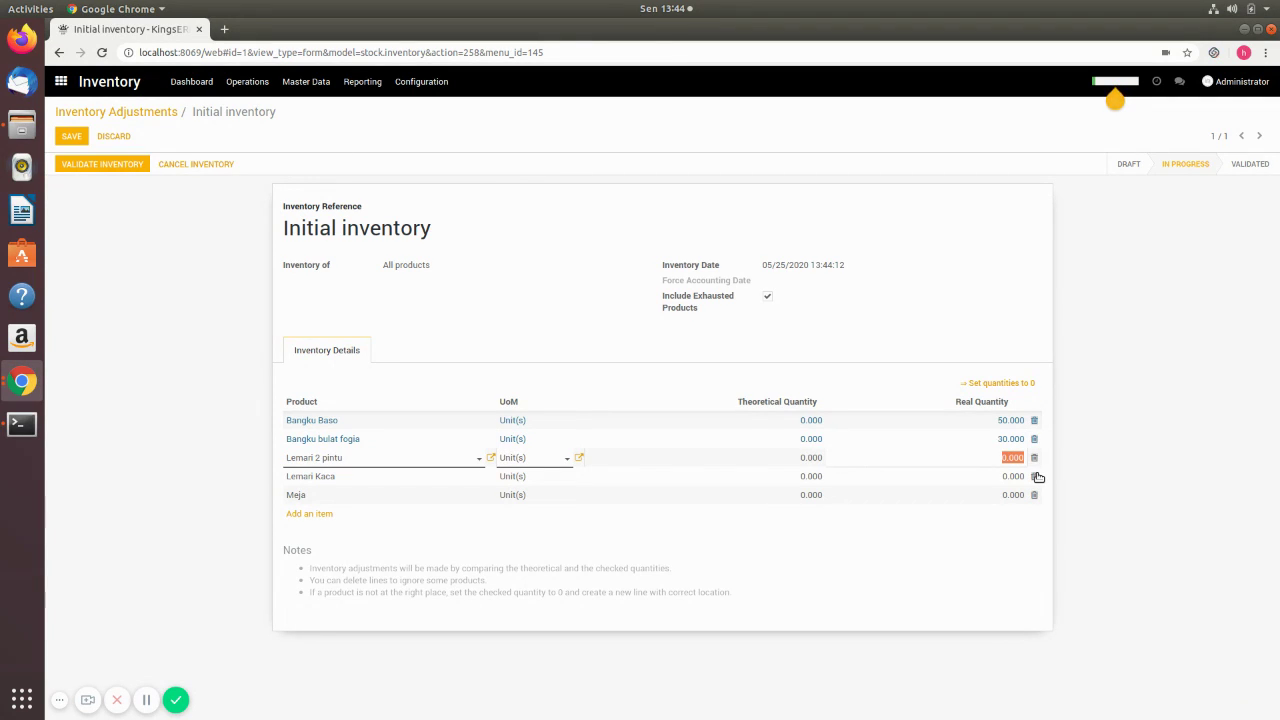
# - Enter Lemari 2 pintu 10, Lemari Kaca 5 and Meja 15, then save the counted quantities
pyautogui.write('10')
pyautogui.press('Tab')
pyautogui.press('Tab')
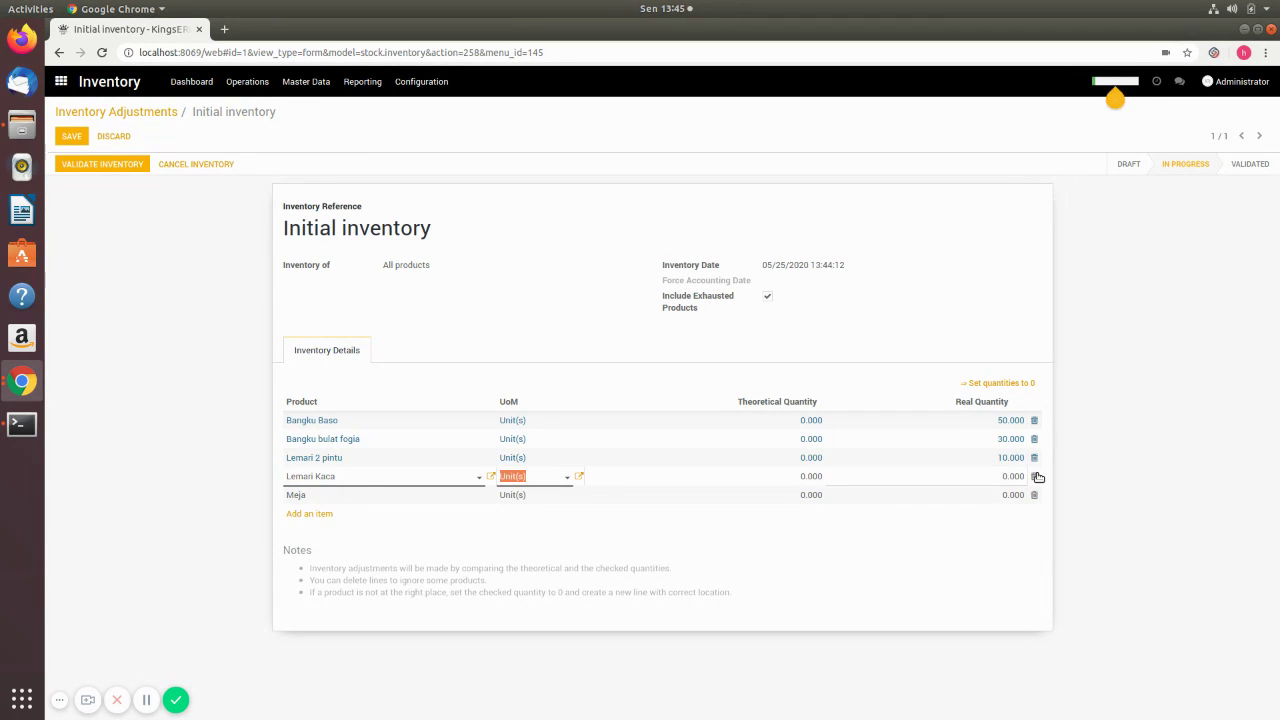
pyautogui.press('Tab')
pyautogui.write('5')
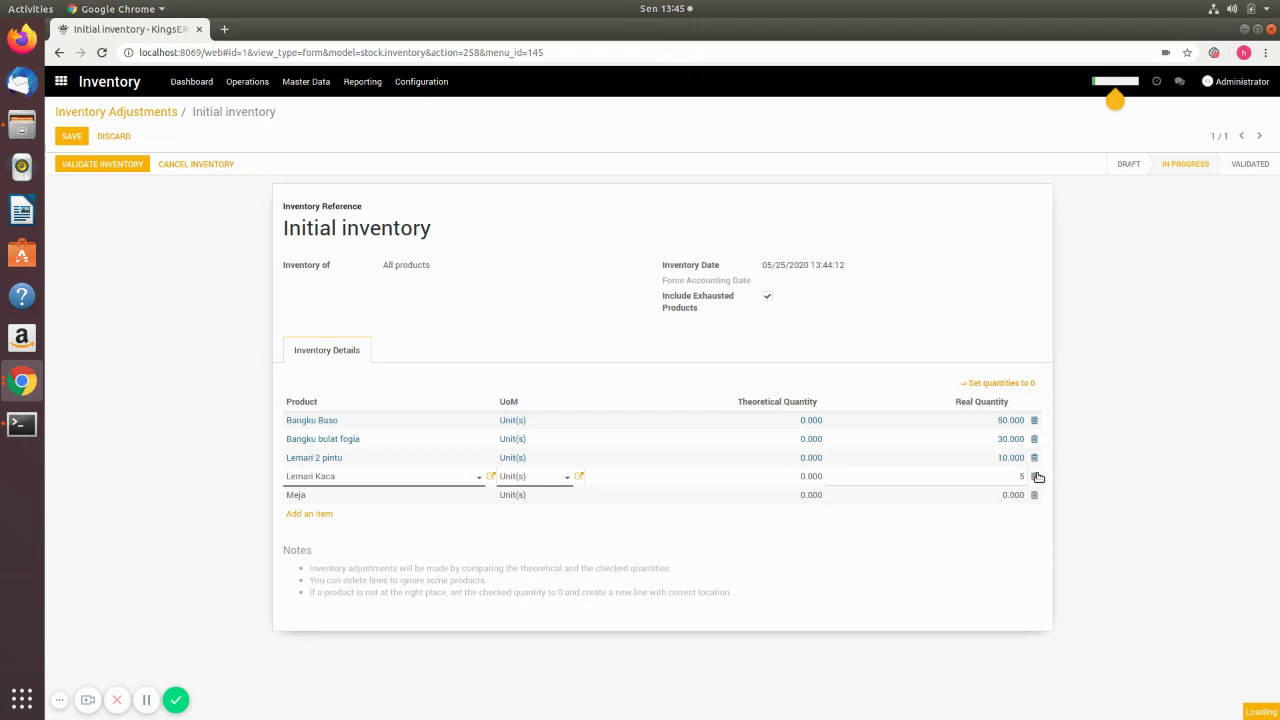
pyautogui.press('Tab')
pyautogui.press('Tab')
pyautogui.press('Tab')
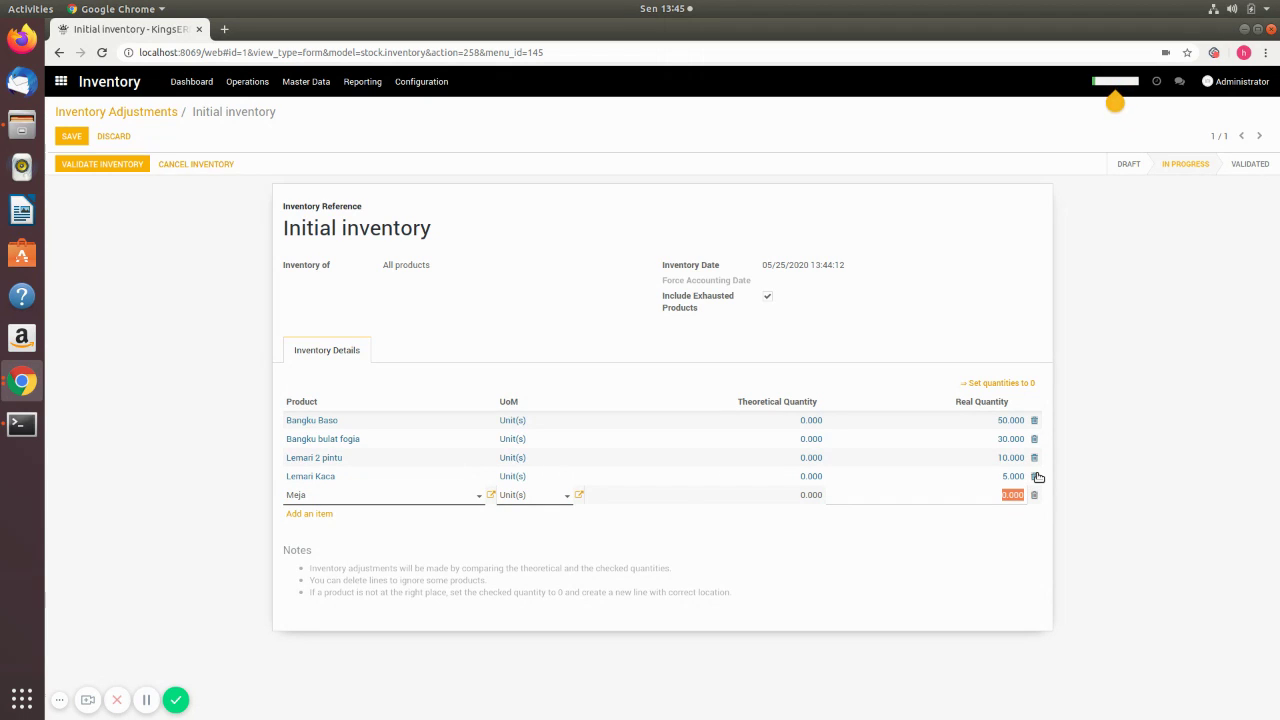
pyautogui.write('15')
pyautogui.click(1038, 324)
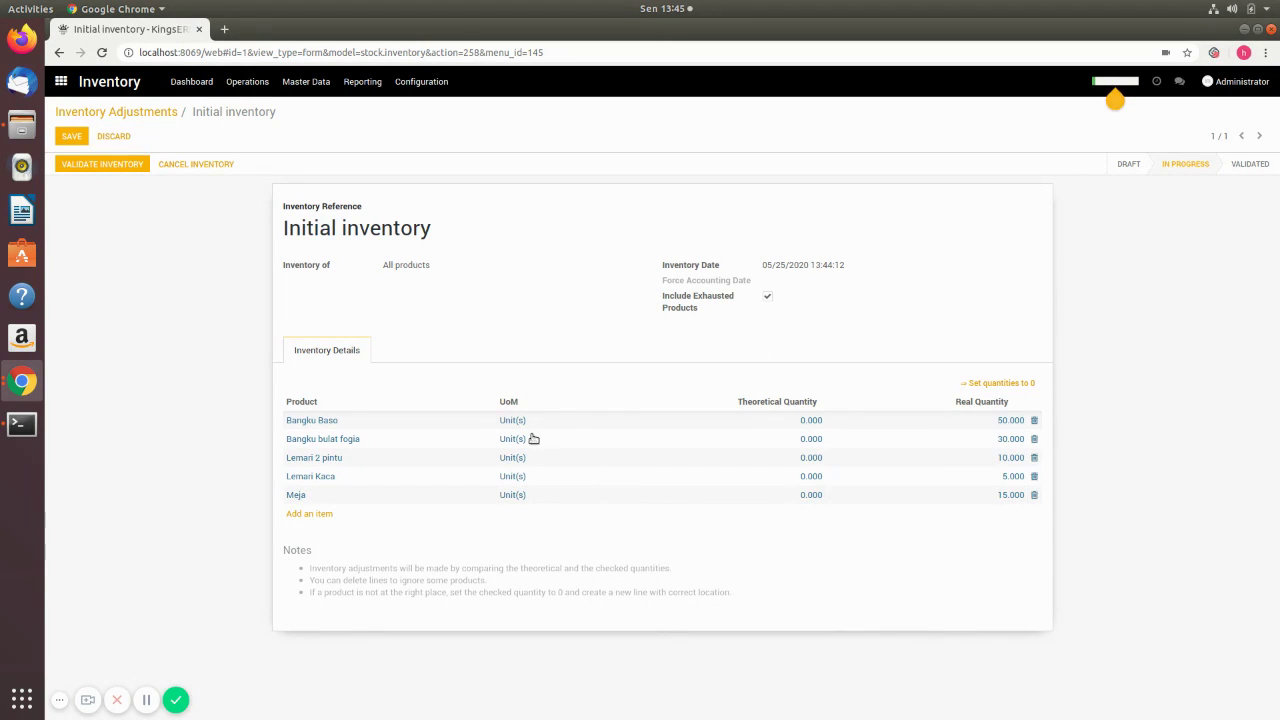
pyautogui.click(71, 139)
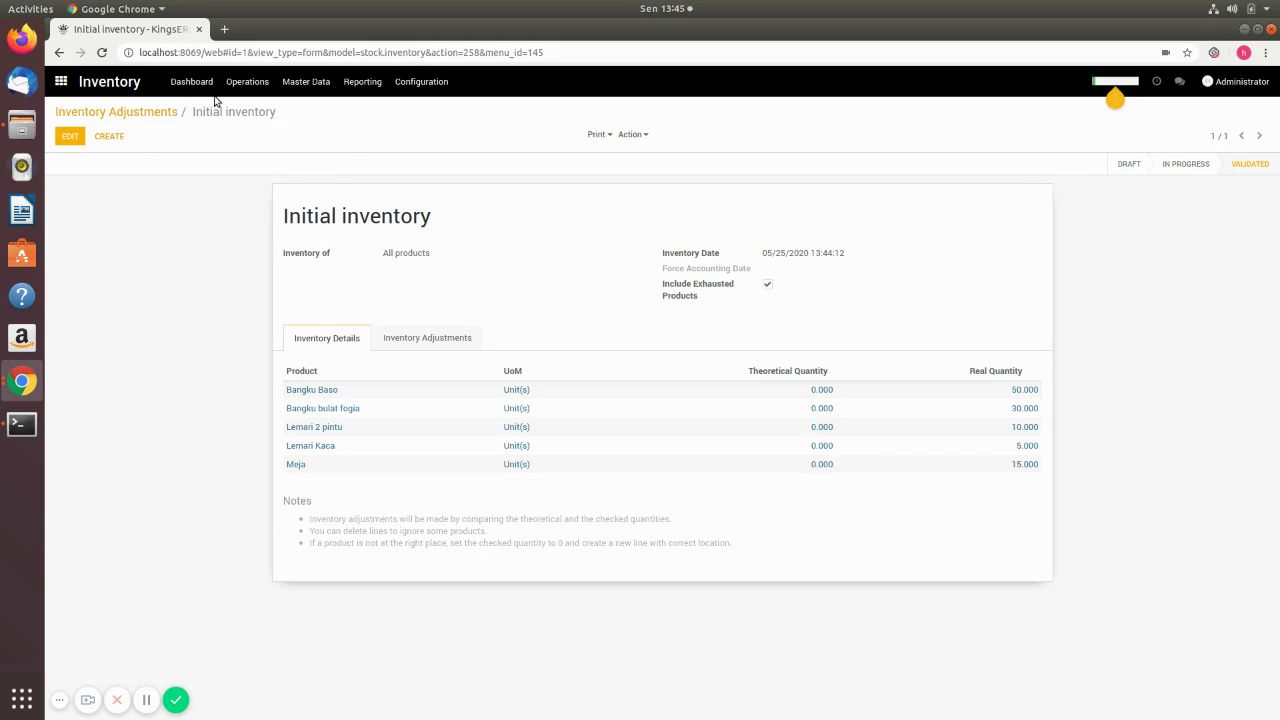
# - Check on-hand stock in the Products list (50, 30, 10, 5, 15 units), then open Point of Sale
pyautogui.click(304, 86)
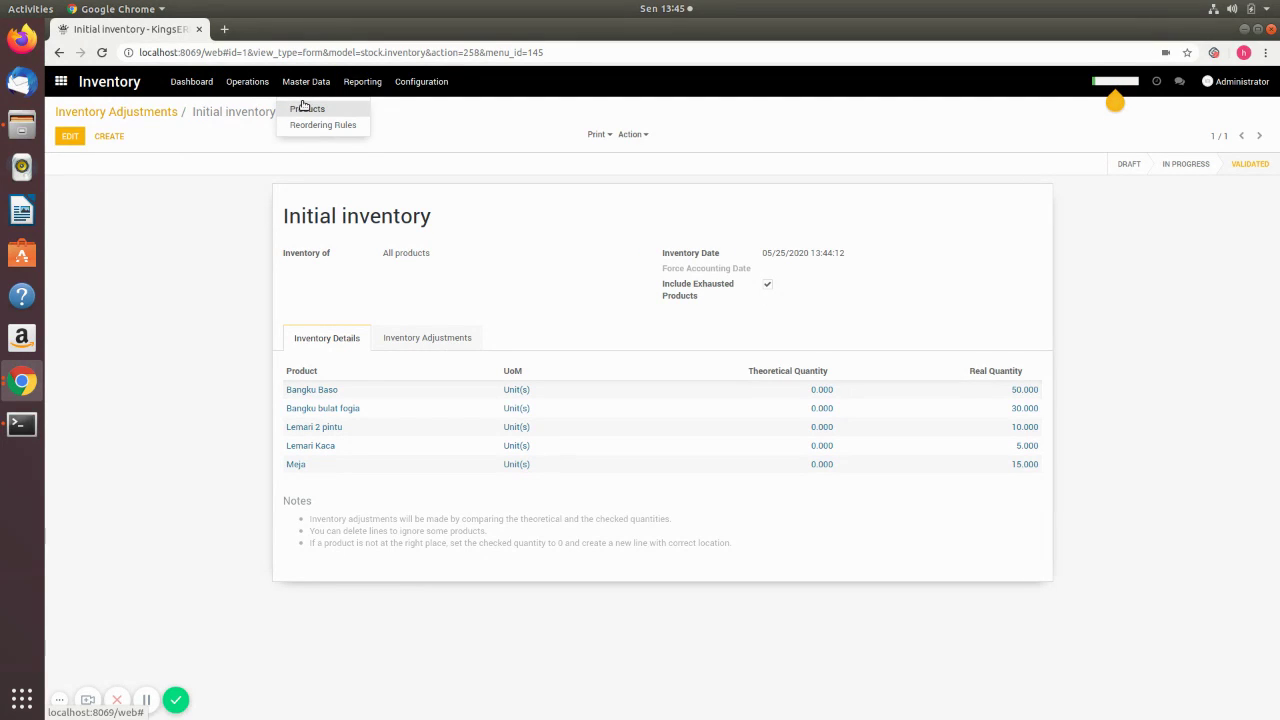
pyautogui.click(396, 158)
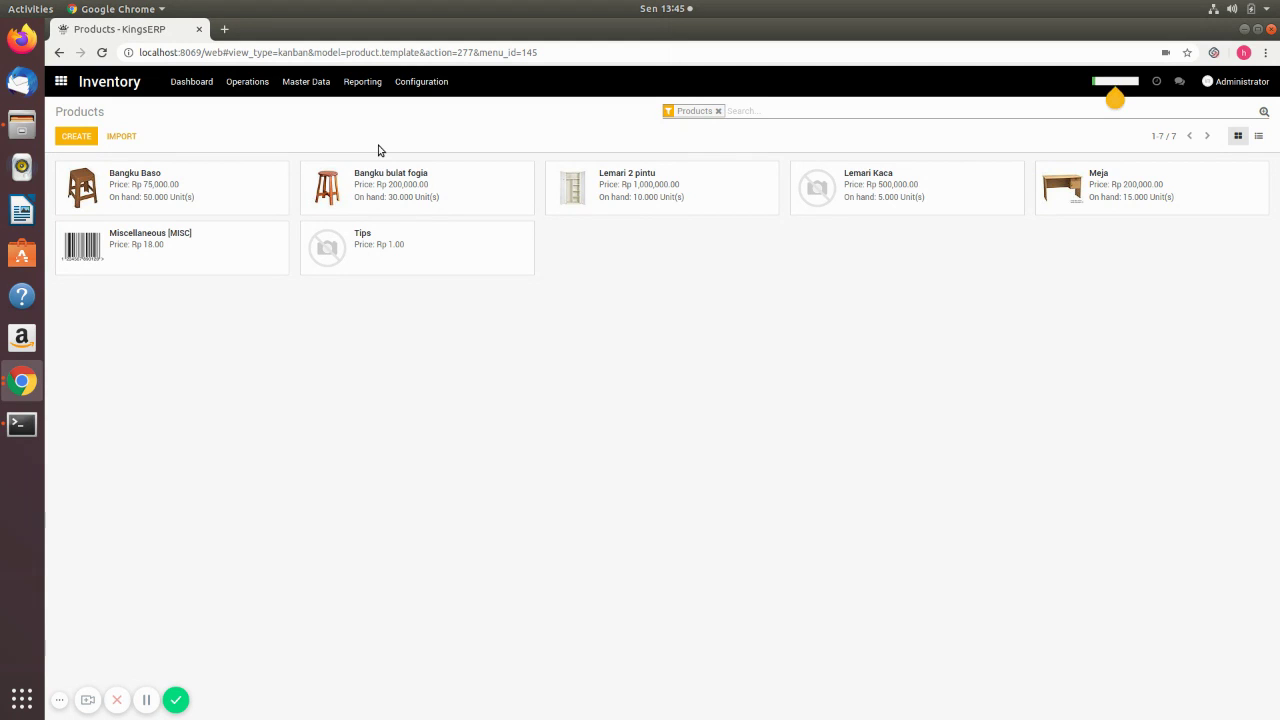
pyautogui.click(60, 81)
pyautogui.click(540, 204)
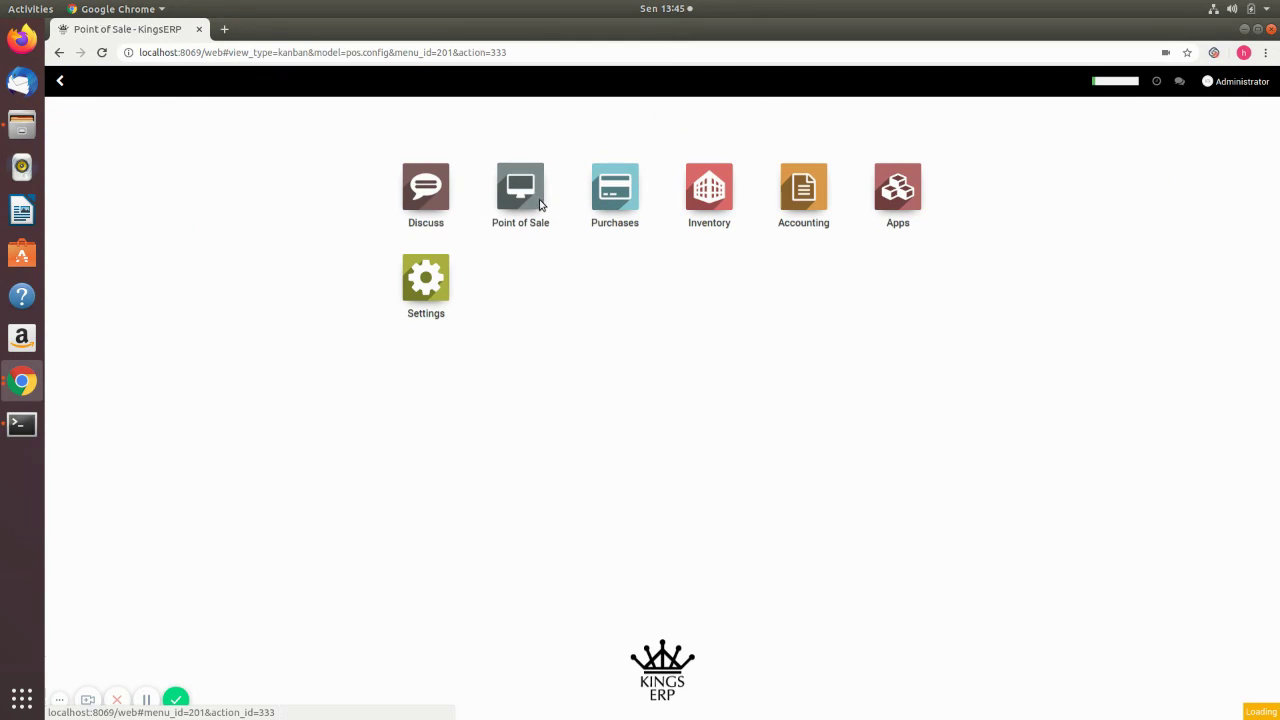
# - Open the settings form of the Main point of sale
pyautogui.click(410, 84)
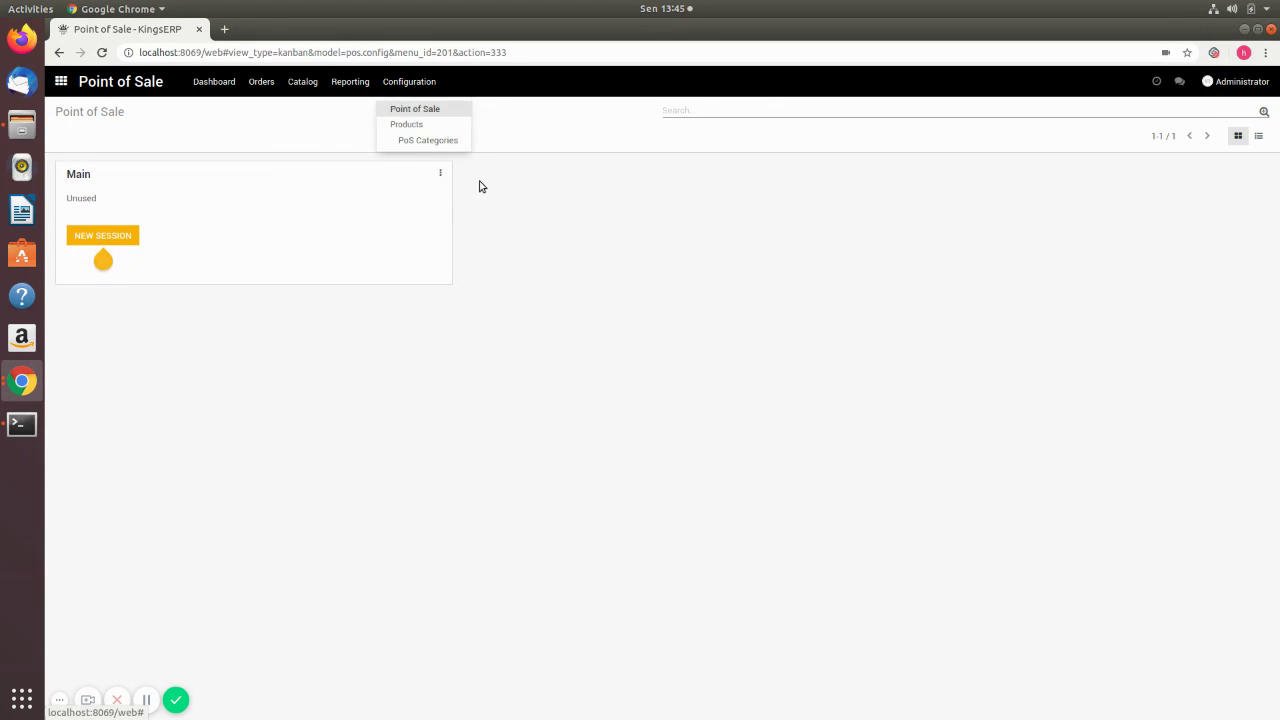
pyautogui.click(460, 182)
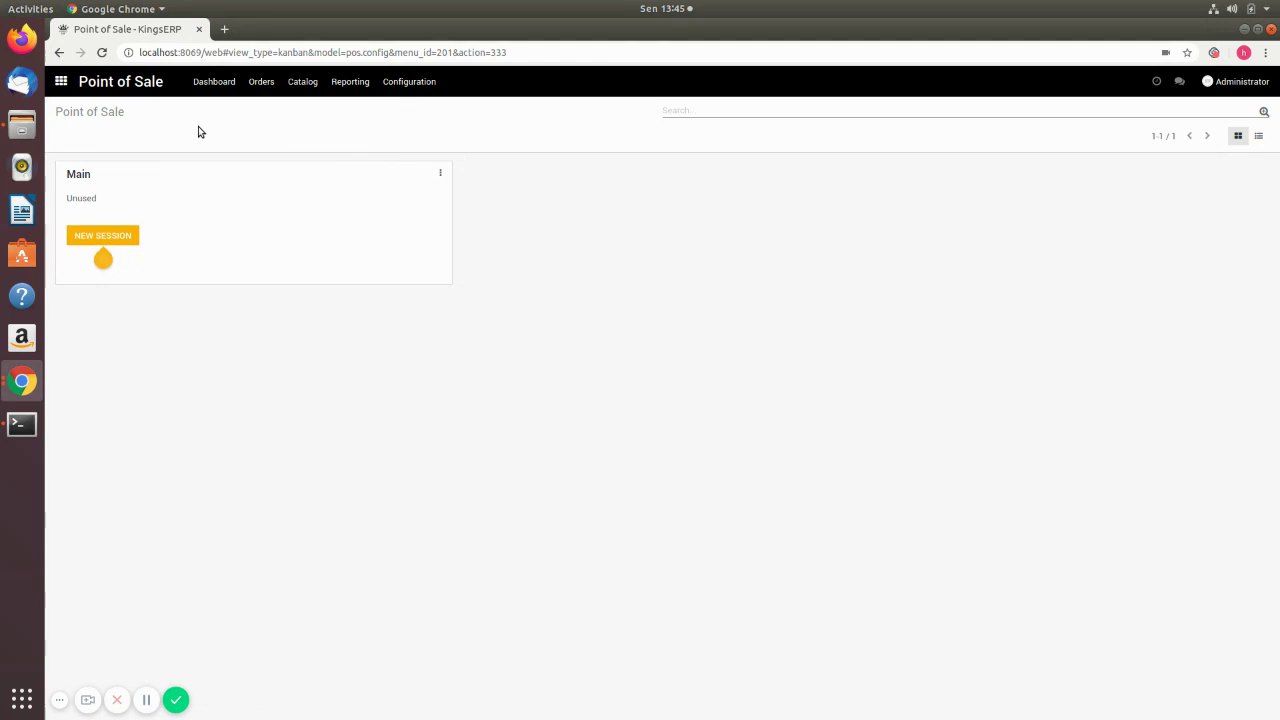
pyautogui.click(440, 176)
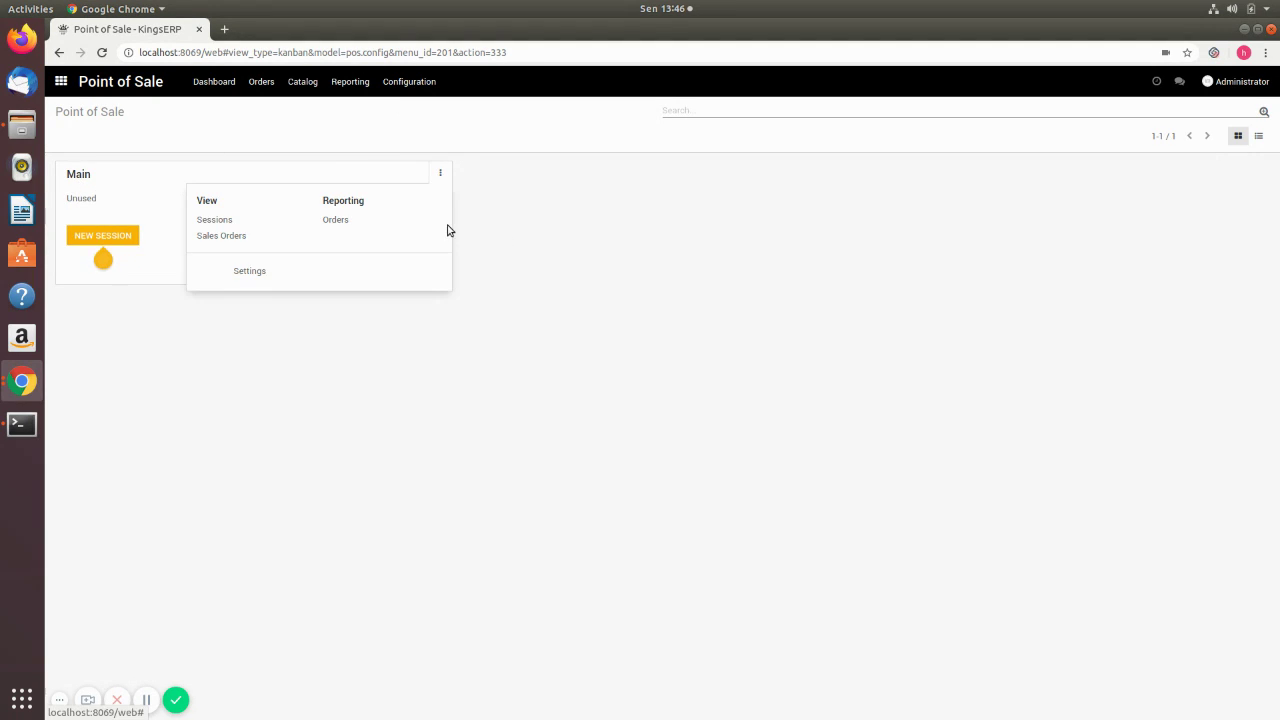
pyautogui.click(252, 279)
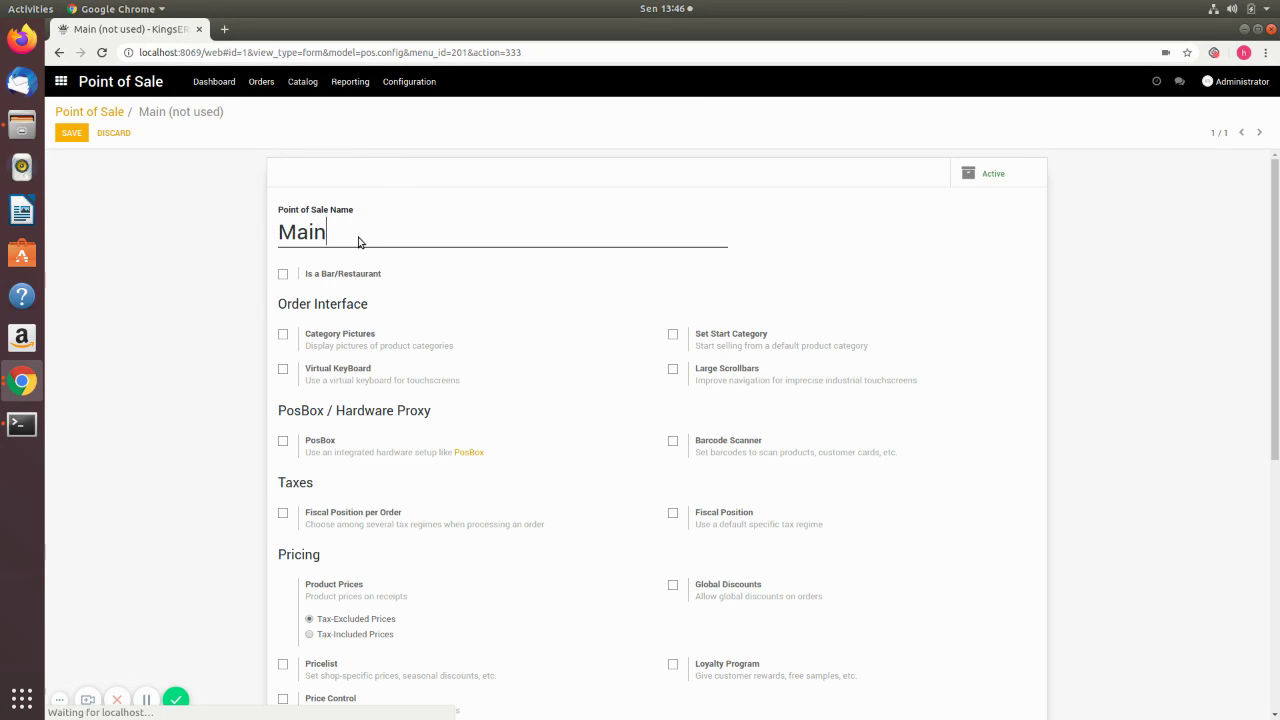
# - Rename the point of sale from Main to 'CV. Kasih Furniture'
pyautogui.moveTo(327, 232); pyautogui.dragTo(277, 232)
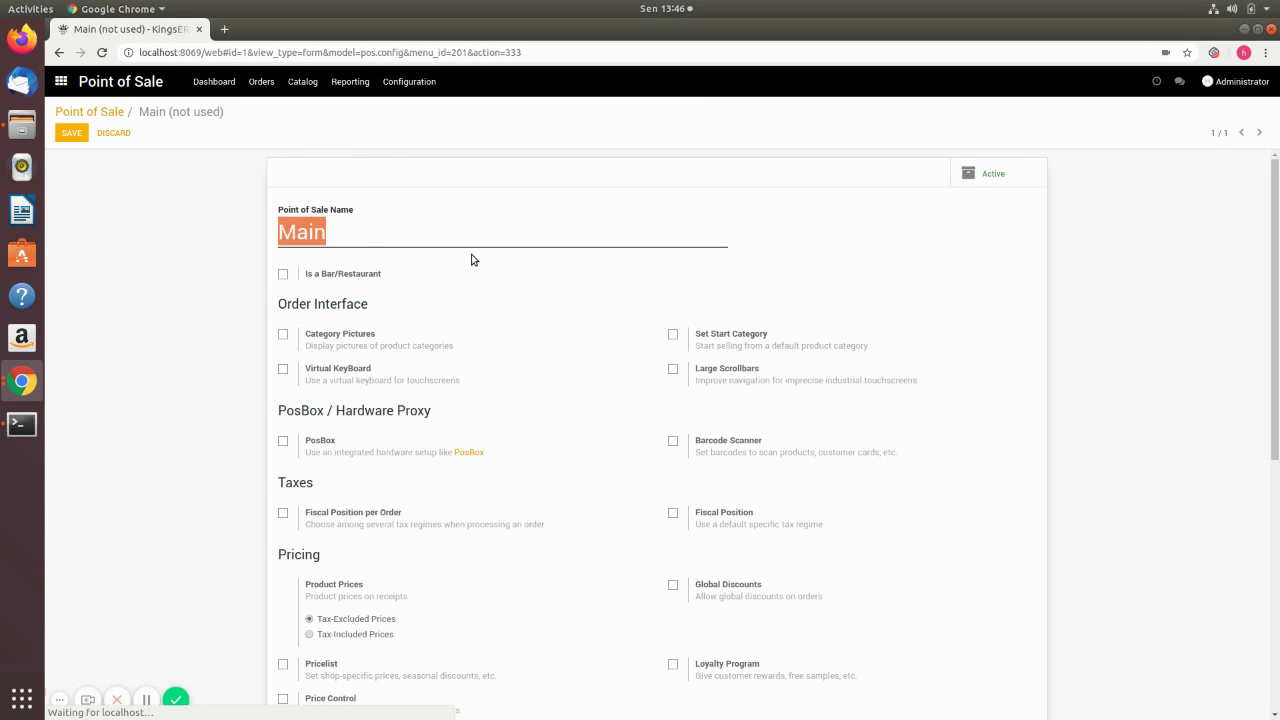
pyautogui.press('BackSpace')
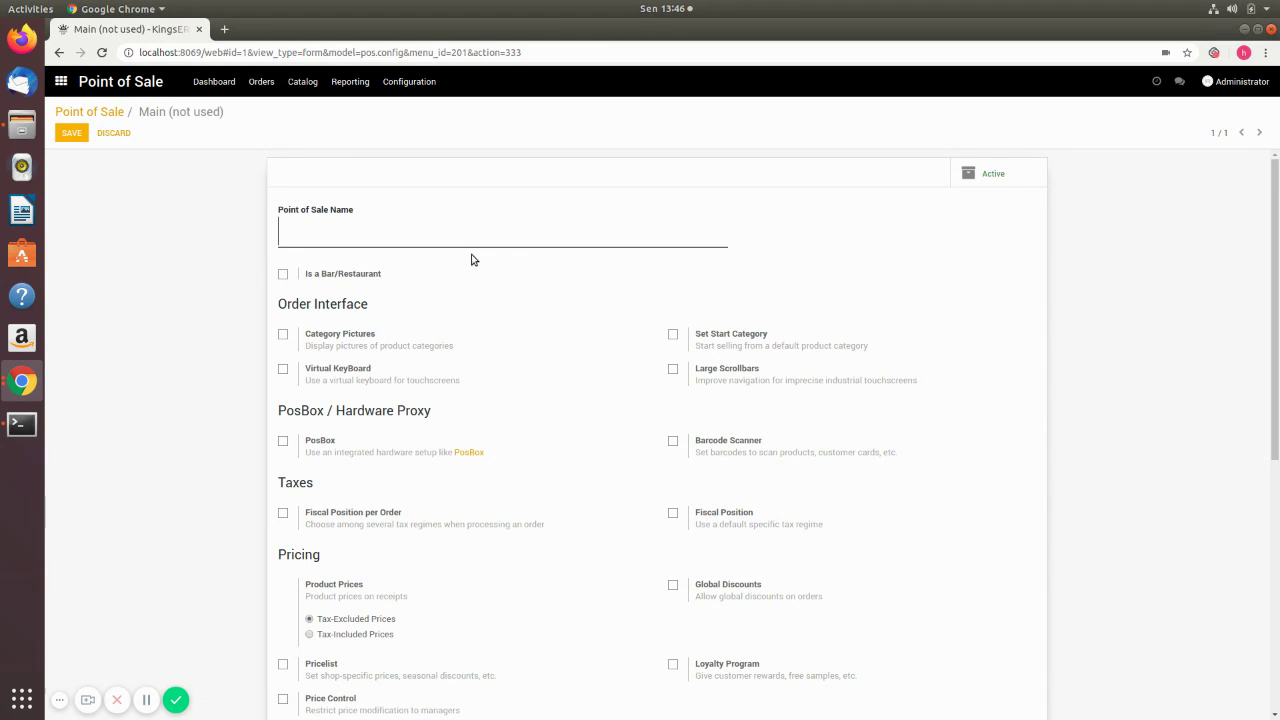
pyautogui.write('CV')
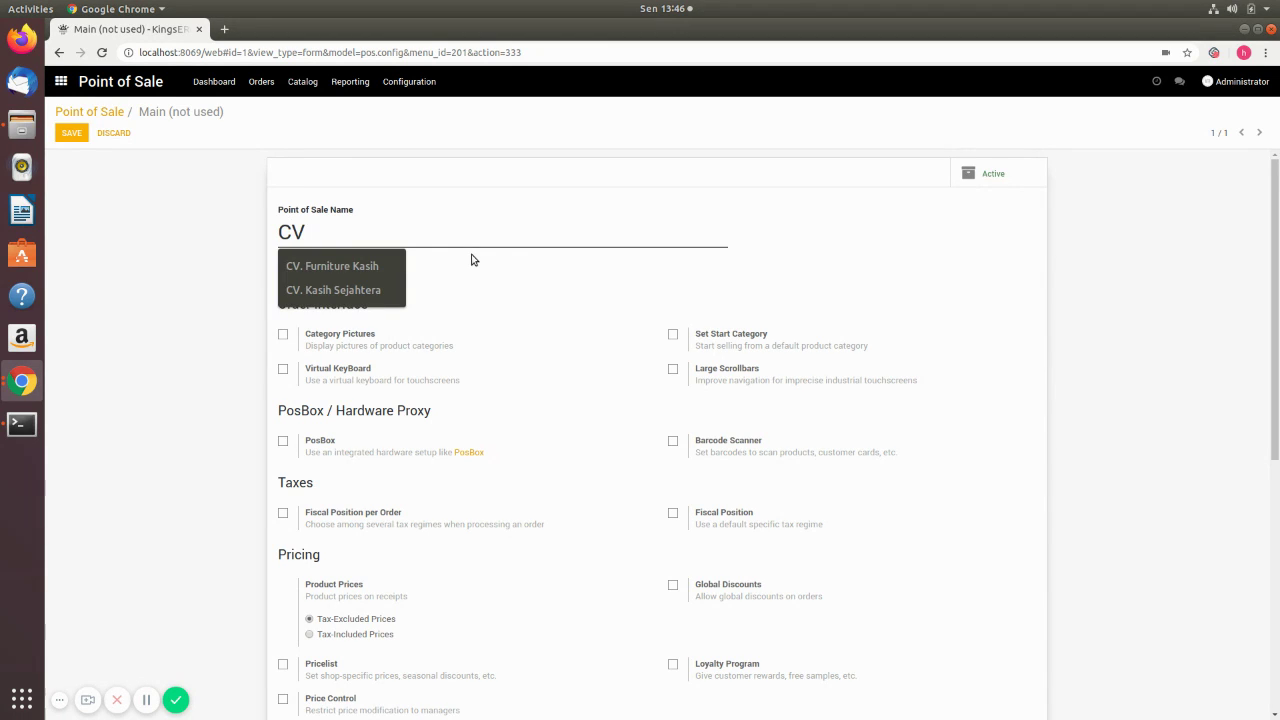
pyautogui.write('. K')
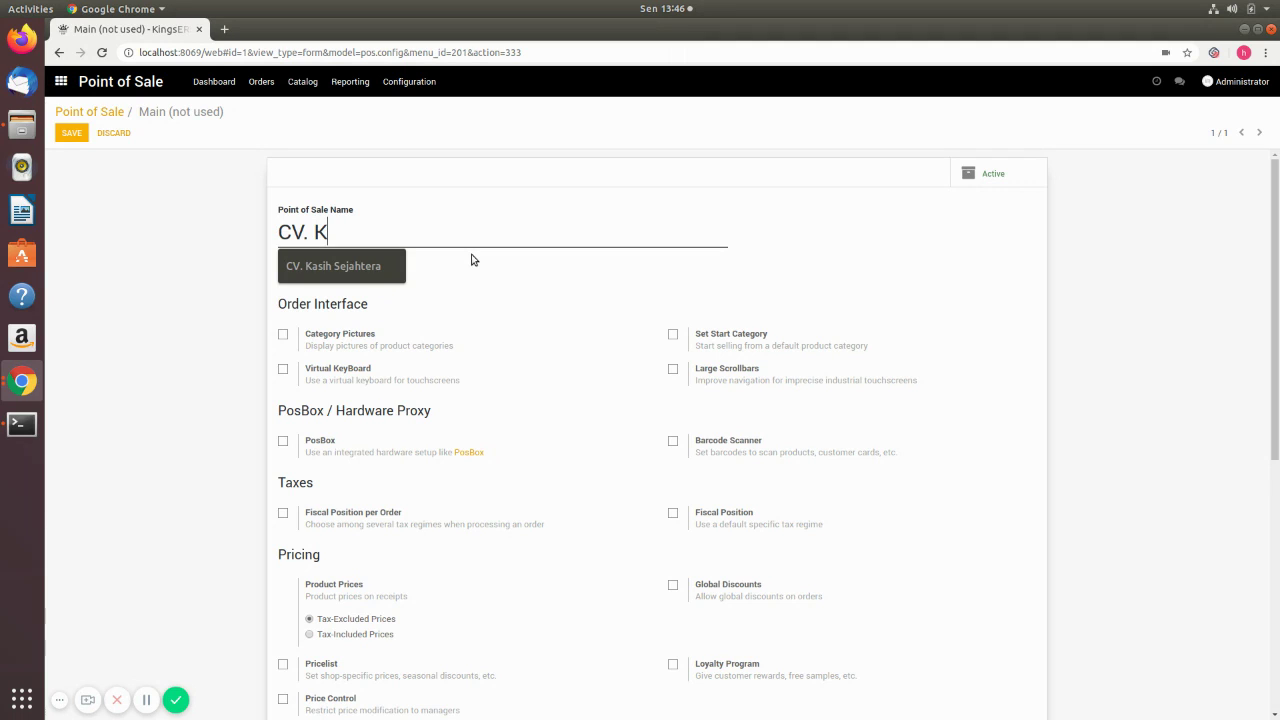
pyautogui.write('asih Furniture')
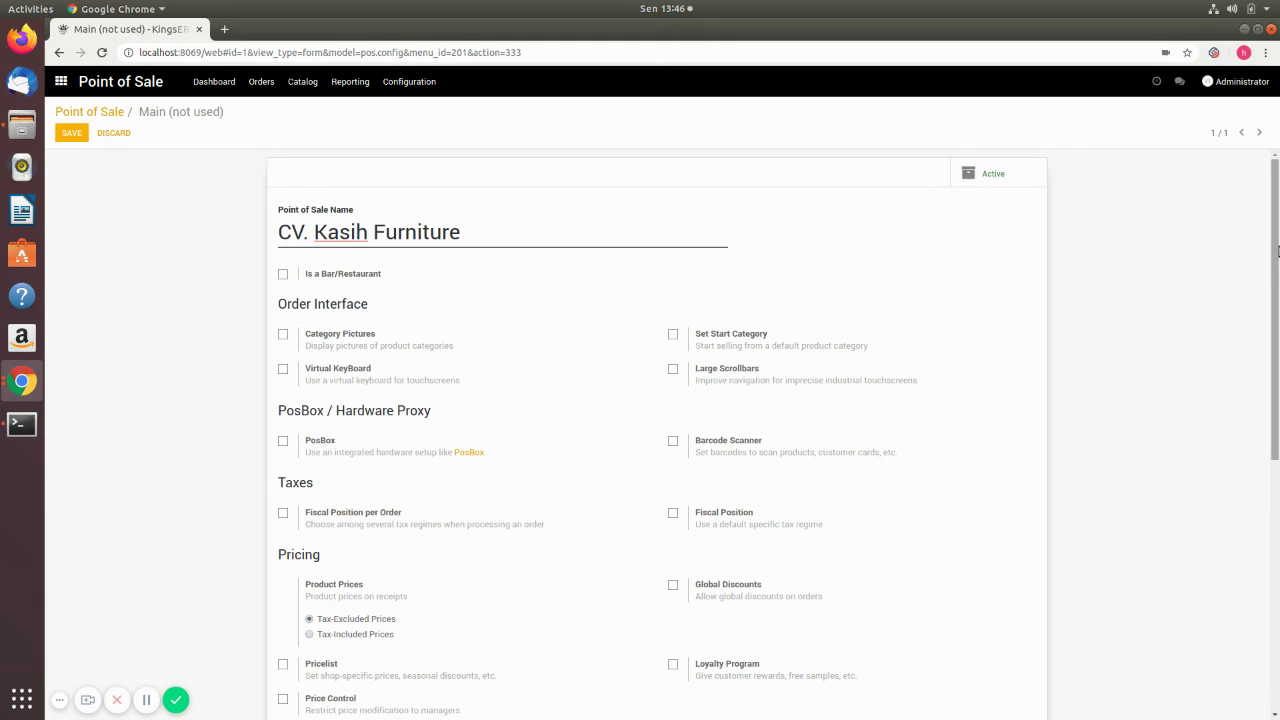
pyautogui.moveTo(1277, 250); pyautogui.dragTo(1277, 287)
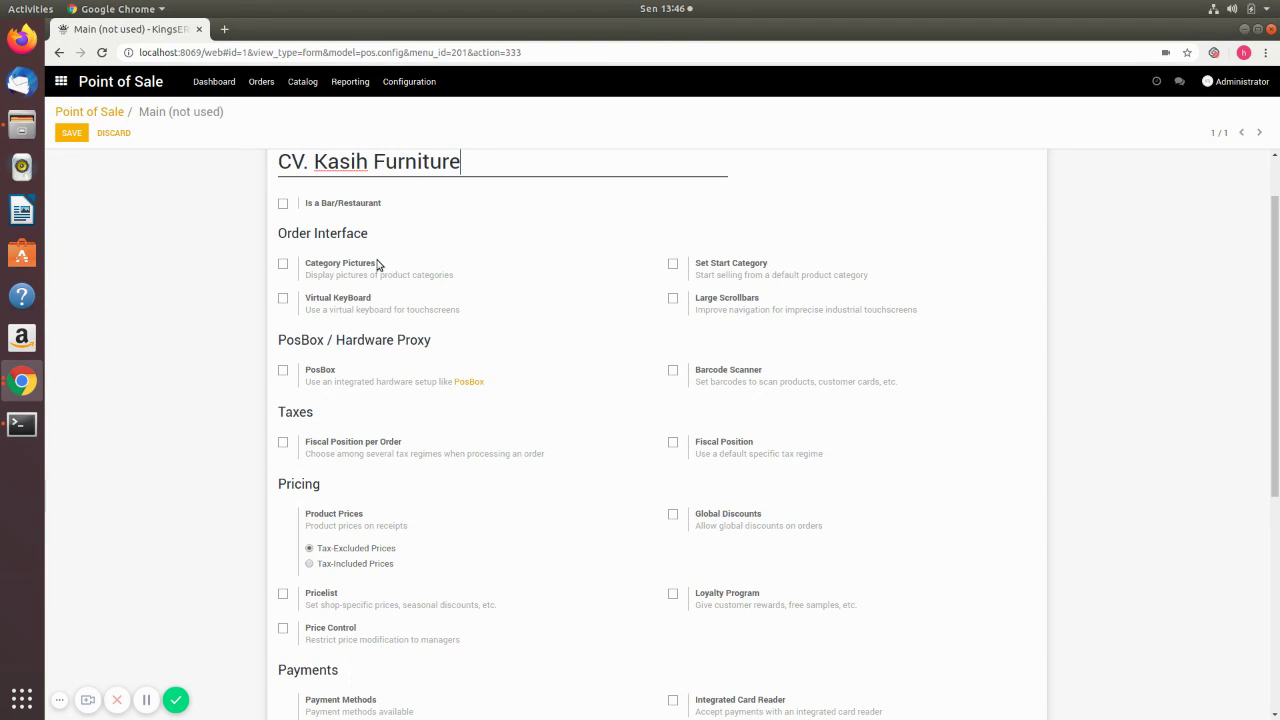
# - Enable Virtual KeyBoard and Large Scrollbars, with Furniture as the start category
pyautogui.click(283, 300)
pyautogui.click(672, 264)
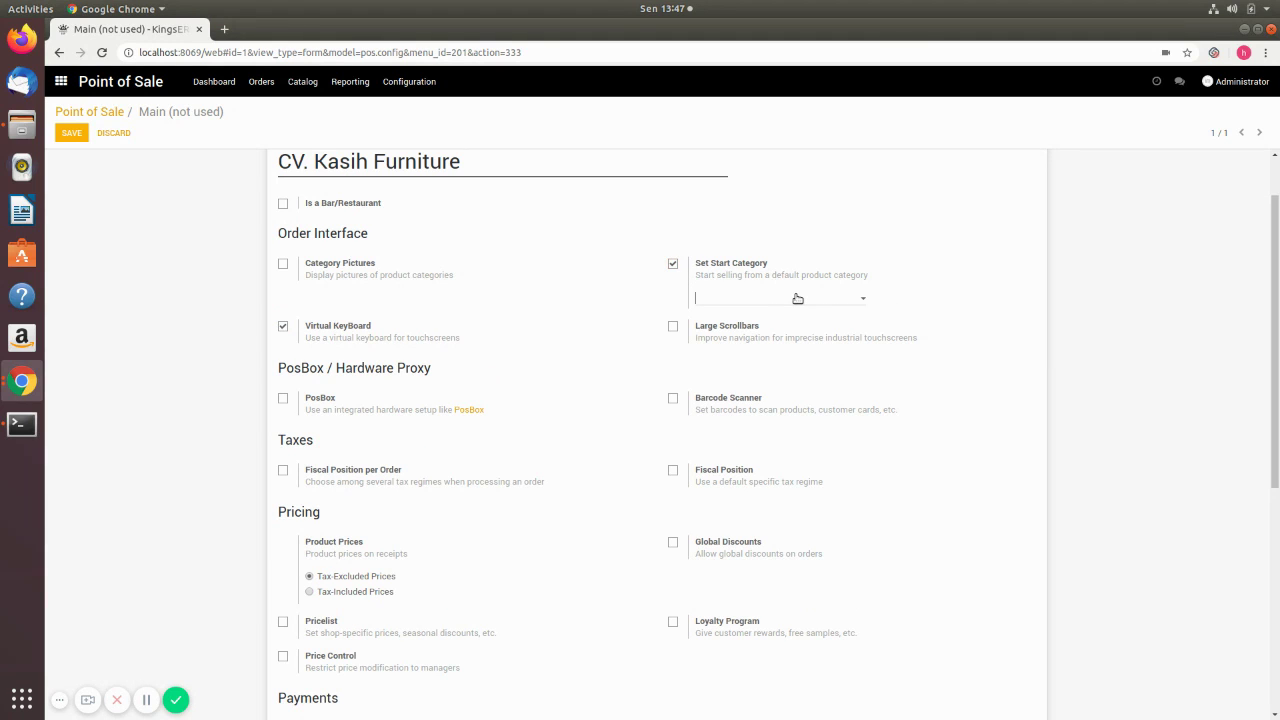
pyautogui.click(797, 298)
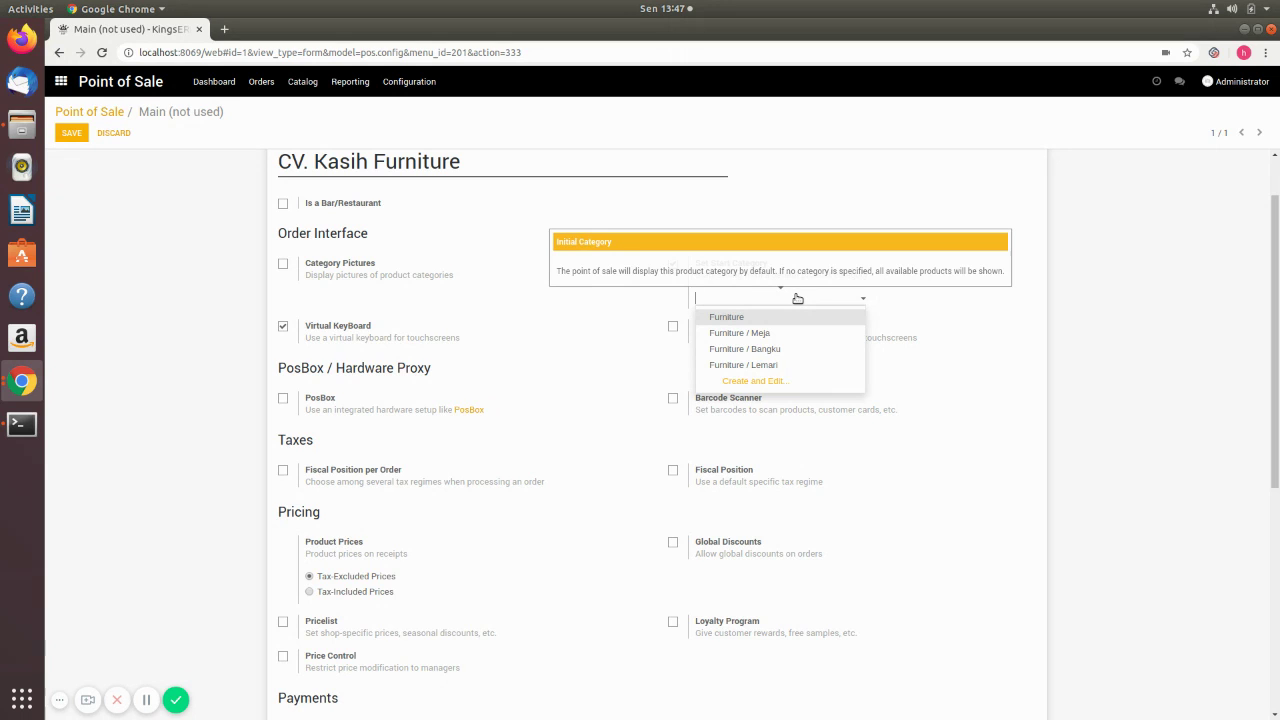
pyautogui.click(746, 317)
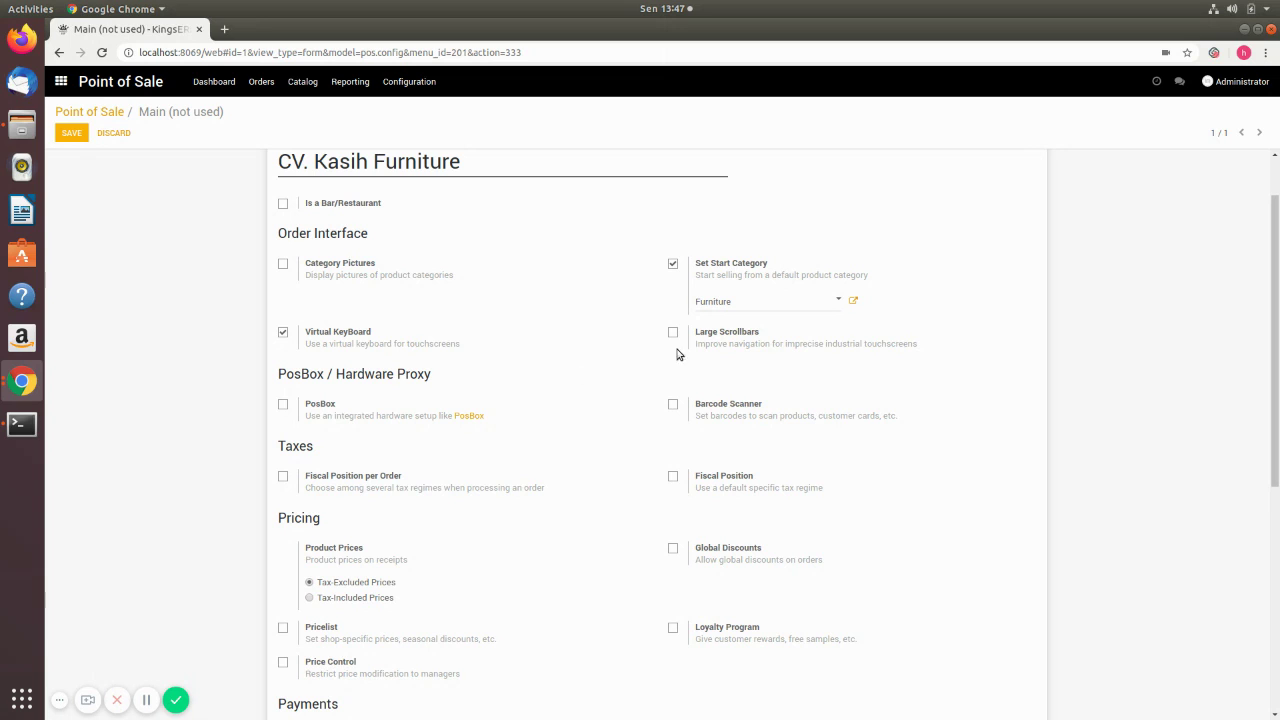
pyautogui.click(673, 336)
# - Enable pricelists for the point of sale
pyautogui.scroll(-1, 314, 366)
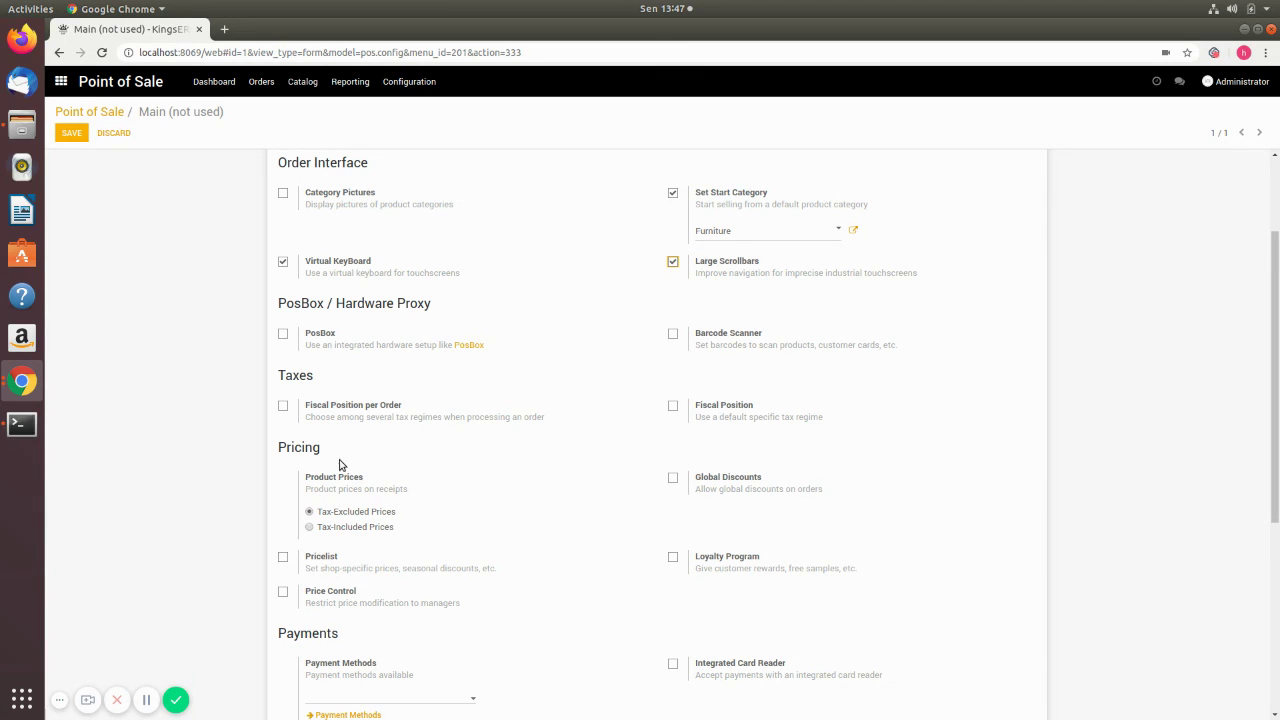
pyautogui.scroll(-1, 340, 465)
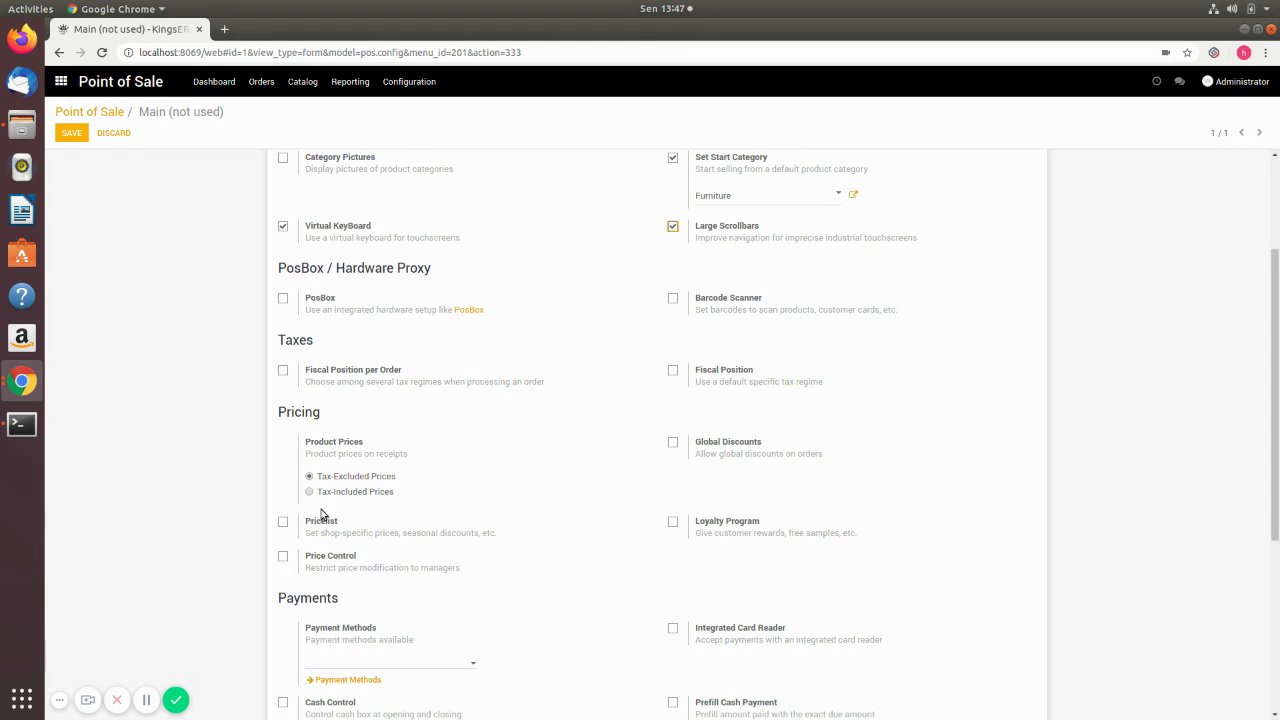
pyautogui.scroll(-1, 248, 492)
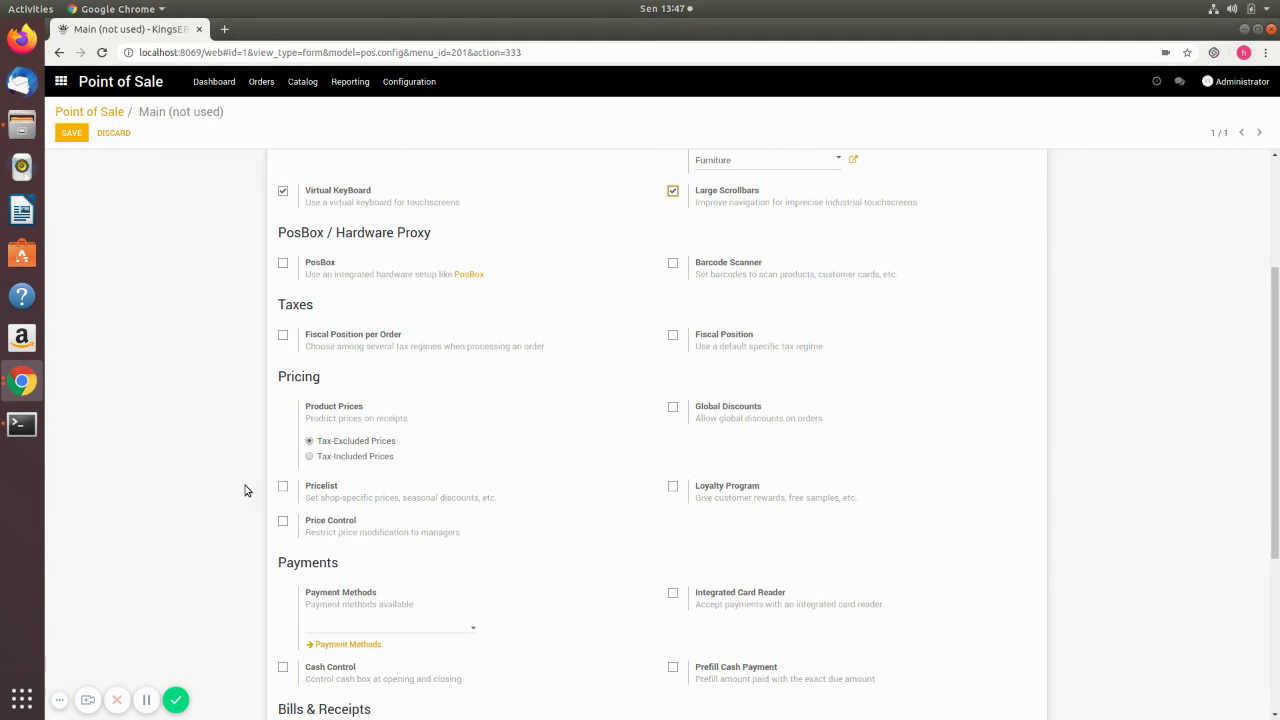
pyautogui.click(285, 489)
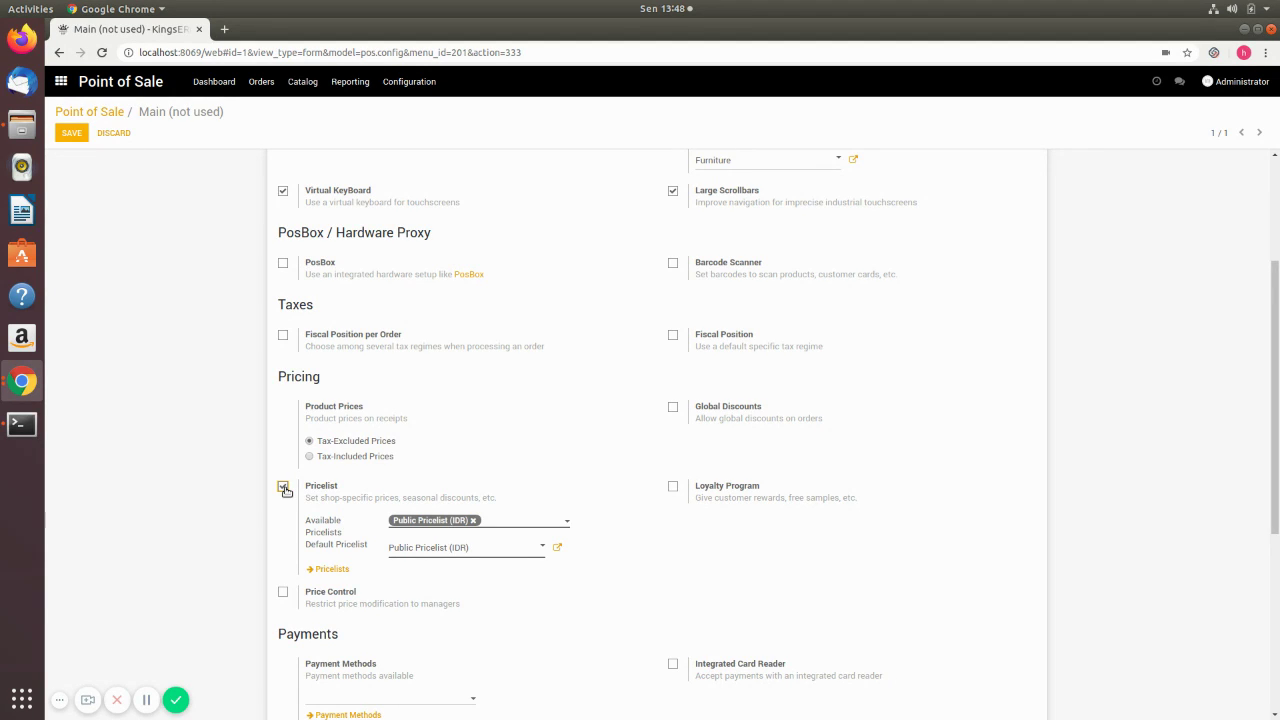
# - Switch the Pricelist option off and check the Payment Methods field, which offers no choices
pyautogui.click(283, 487)
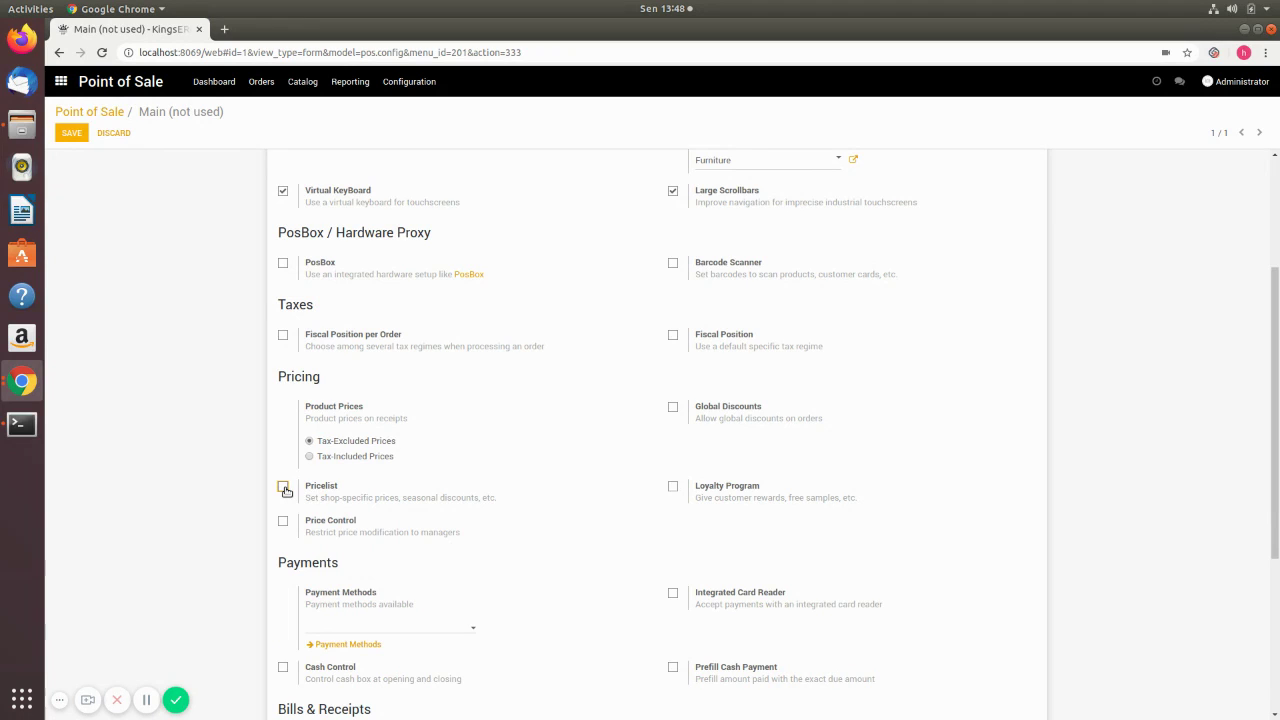
pyautogui.scroll(-1, 290, 555)
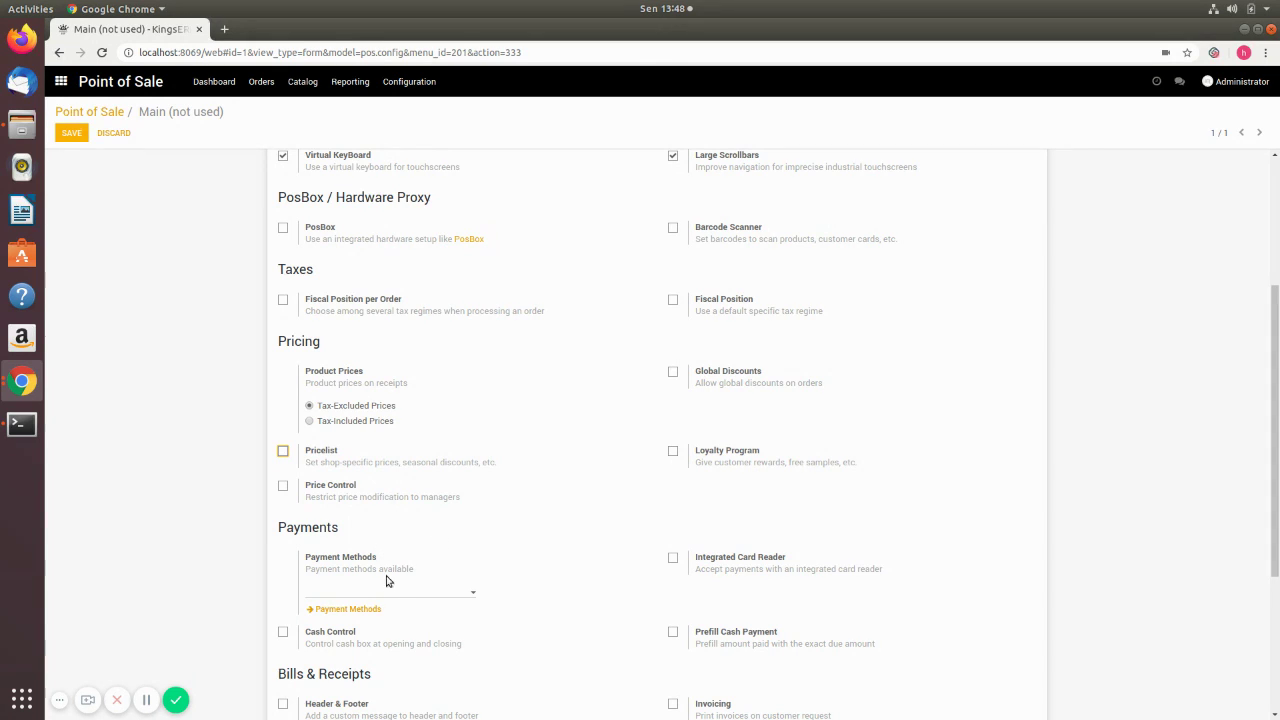
pyautogui.click(424, 597)
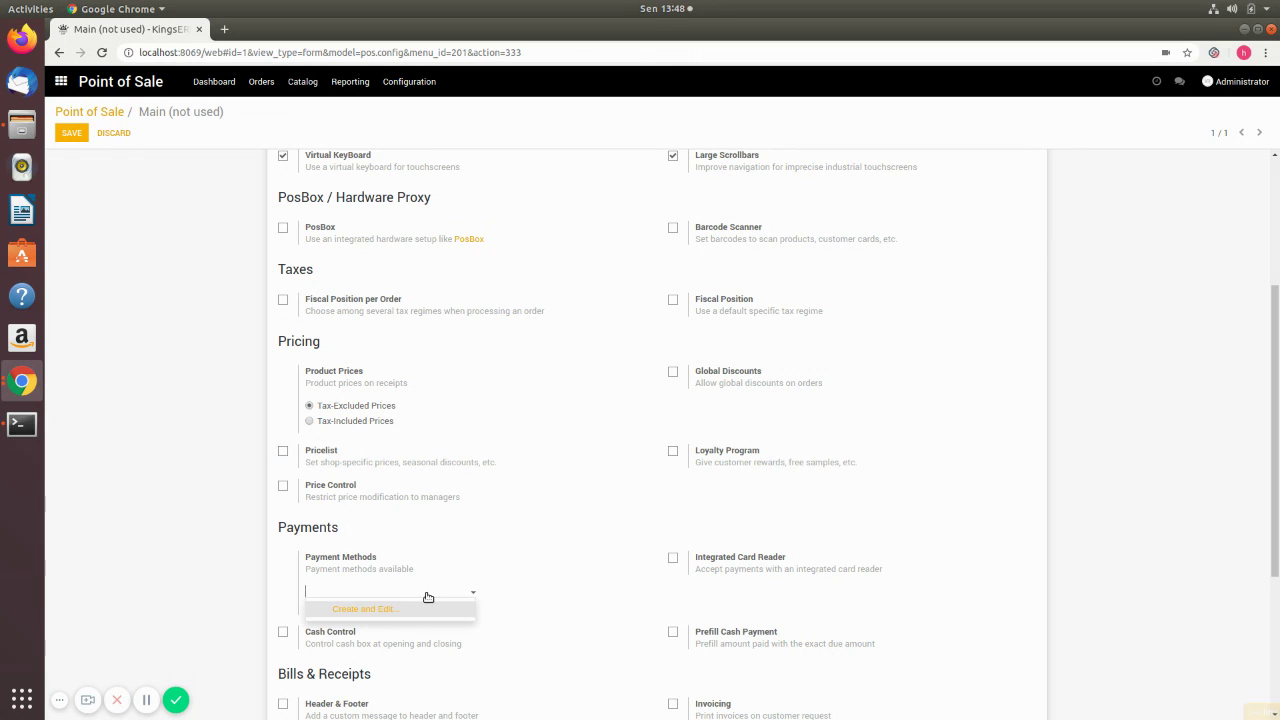
pyautogui.click(613, 521)
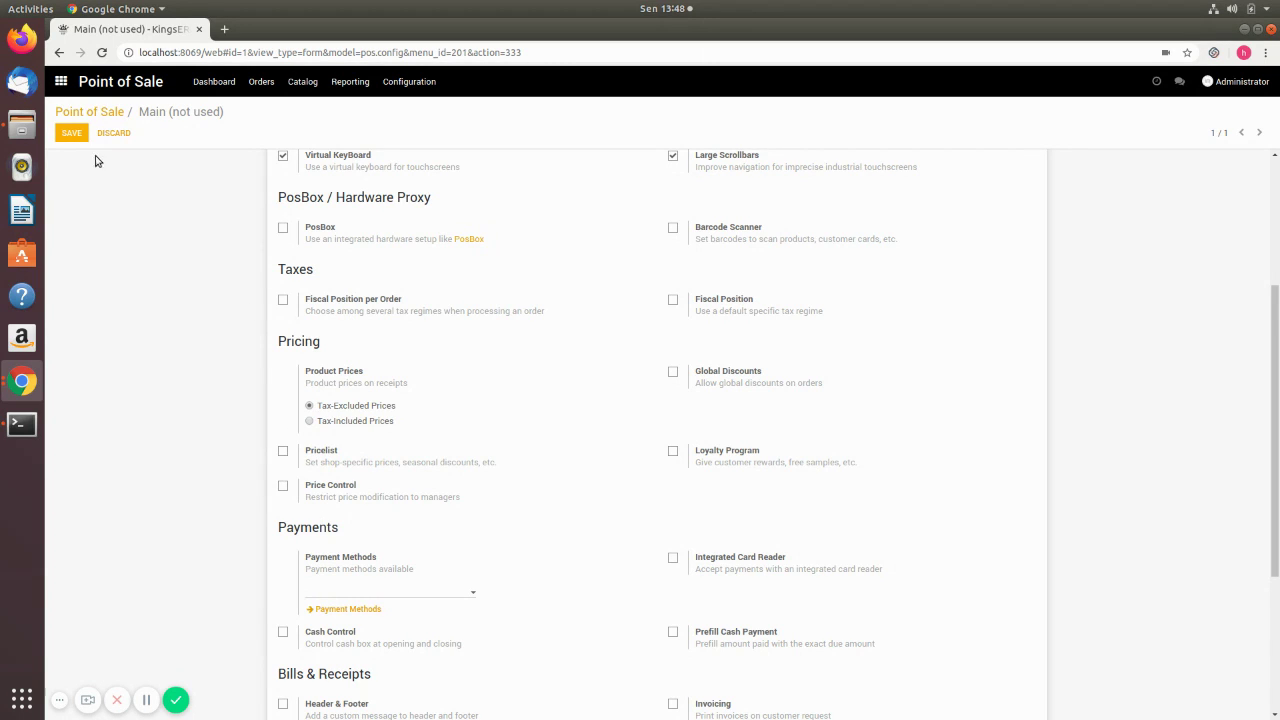
# - Save the CV. Kasih Furniture settings and open its POS Journals list
pyautogui.click(71, 134)
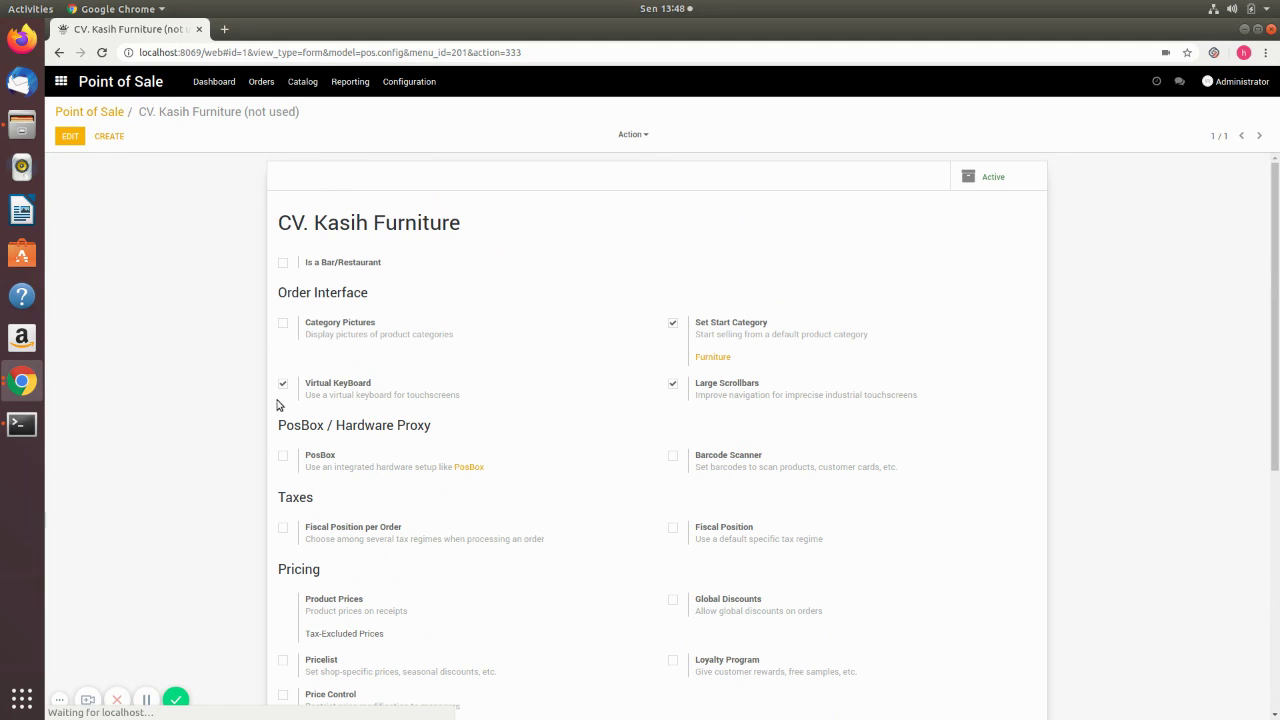
pyautogui.scroll(-2, 460, 540)
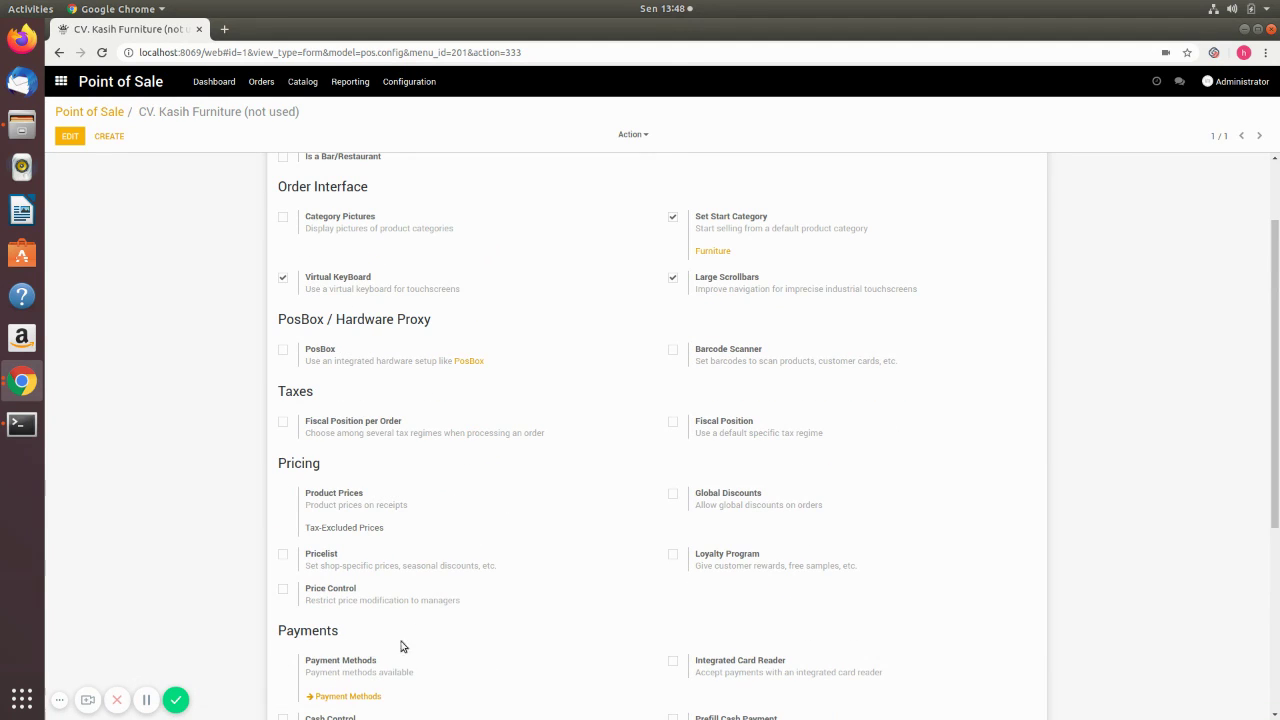
pyautogui.click(339, 697)
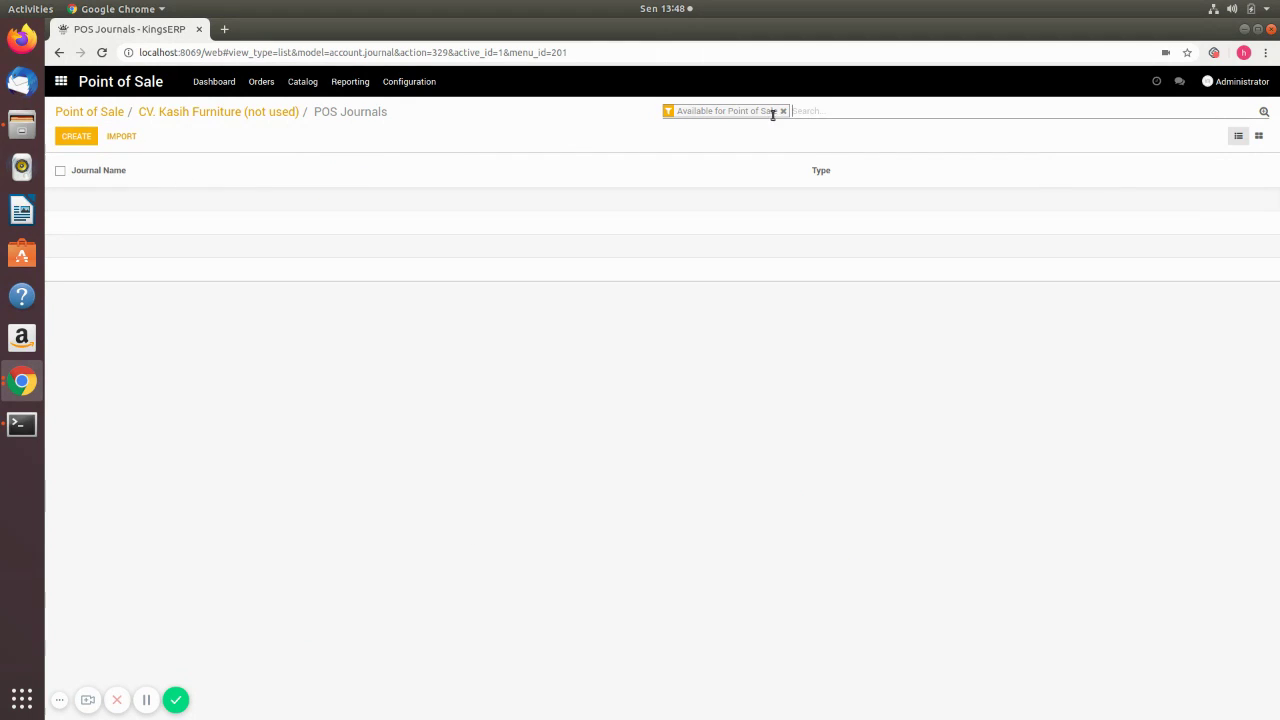
# - Clear the point of sale journal filter and go to the Accounting journals list
pyautogui.click(784, 112)
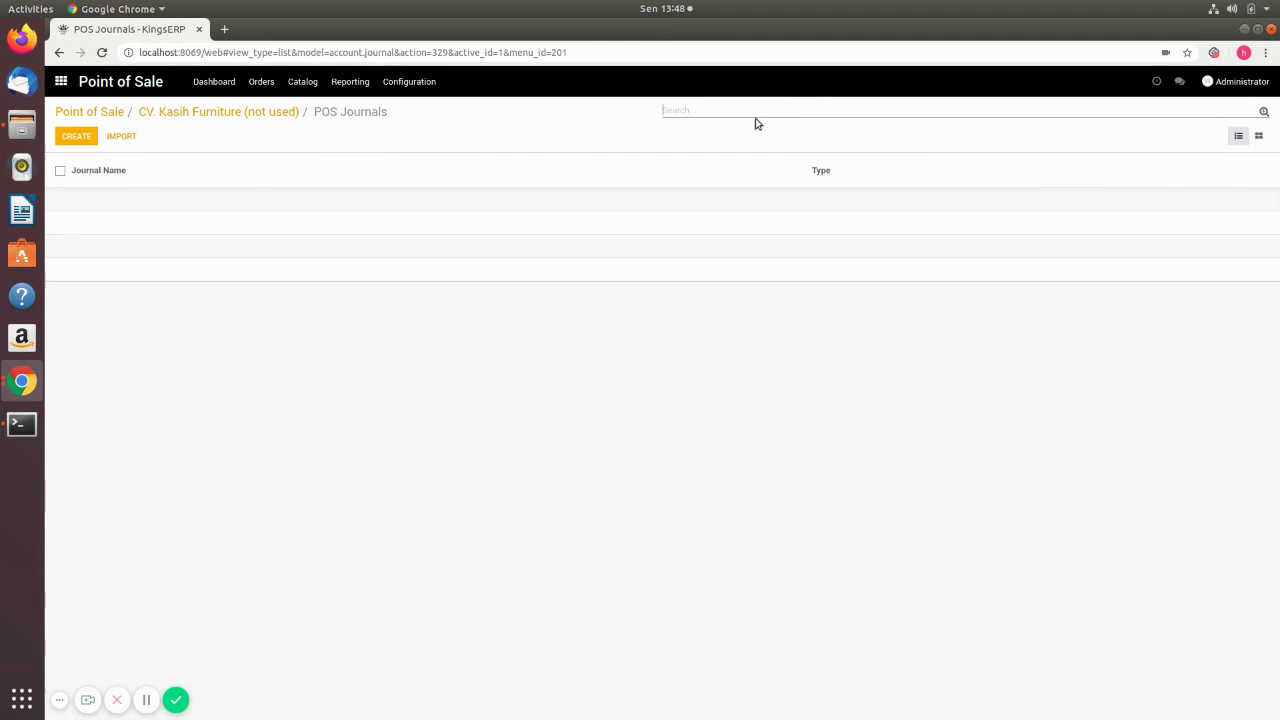
pyautogui.click(61, 84)
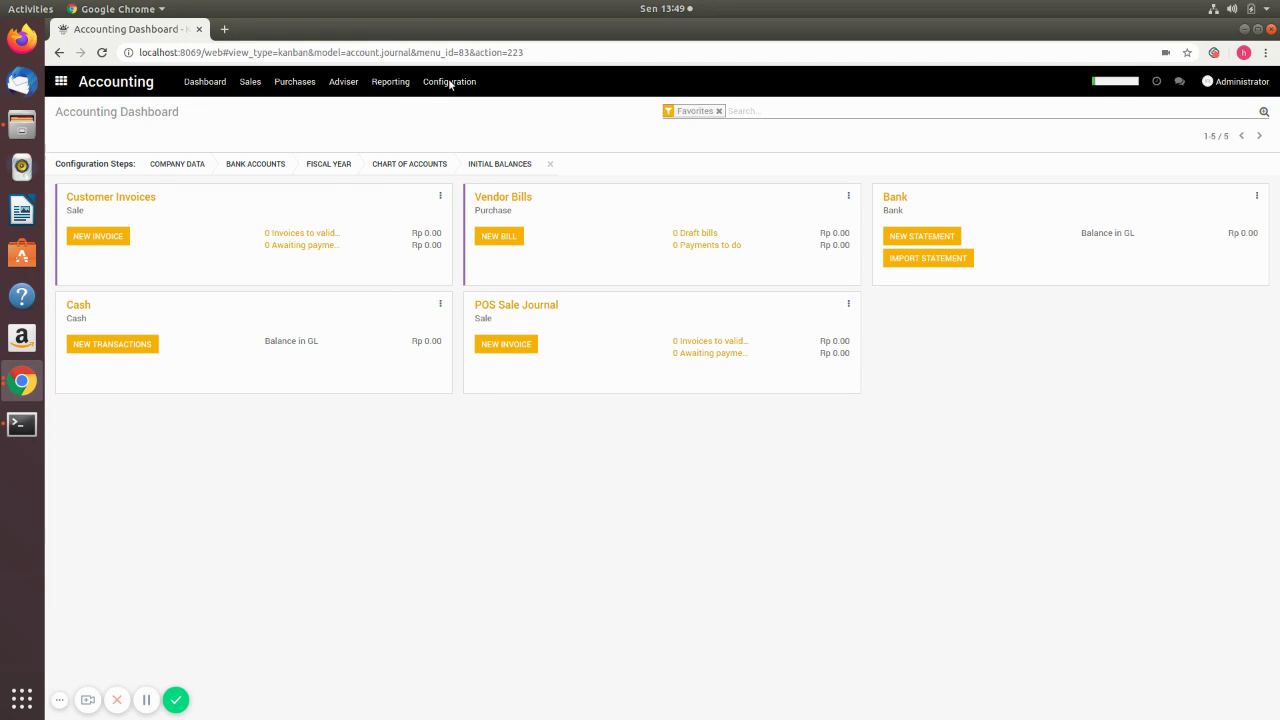
pyautogui.click(449, 82)
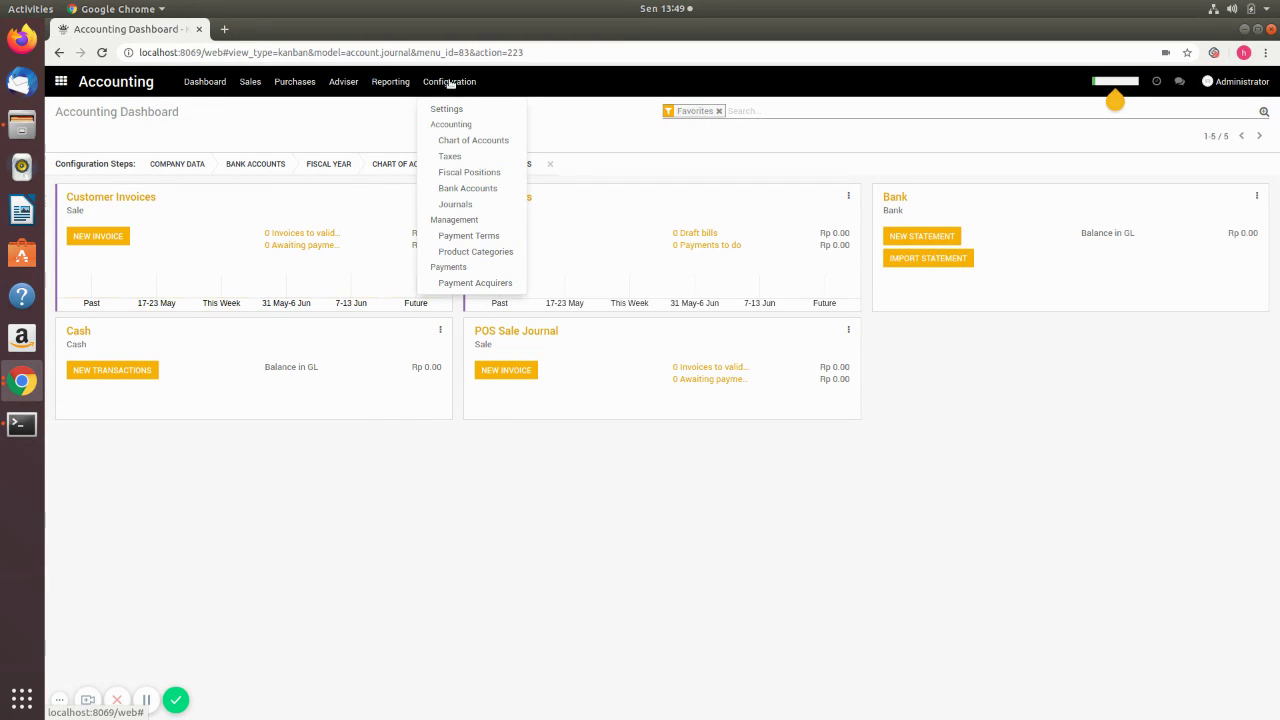
pyautogui.click(453, 208)
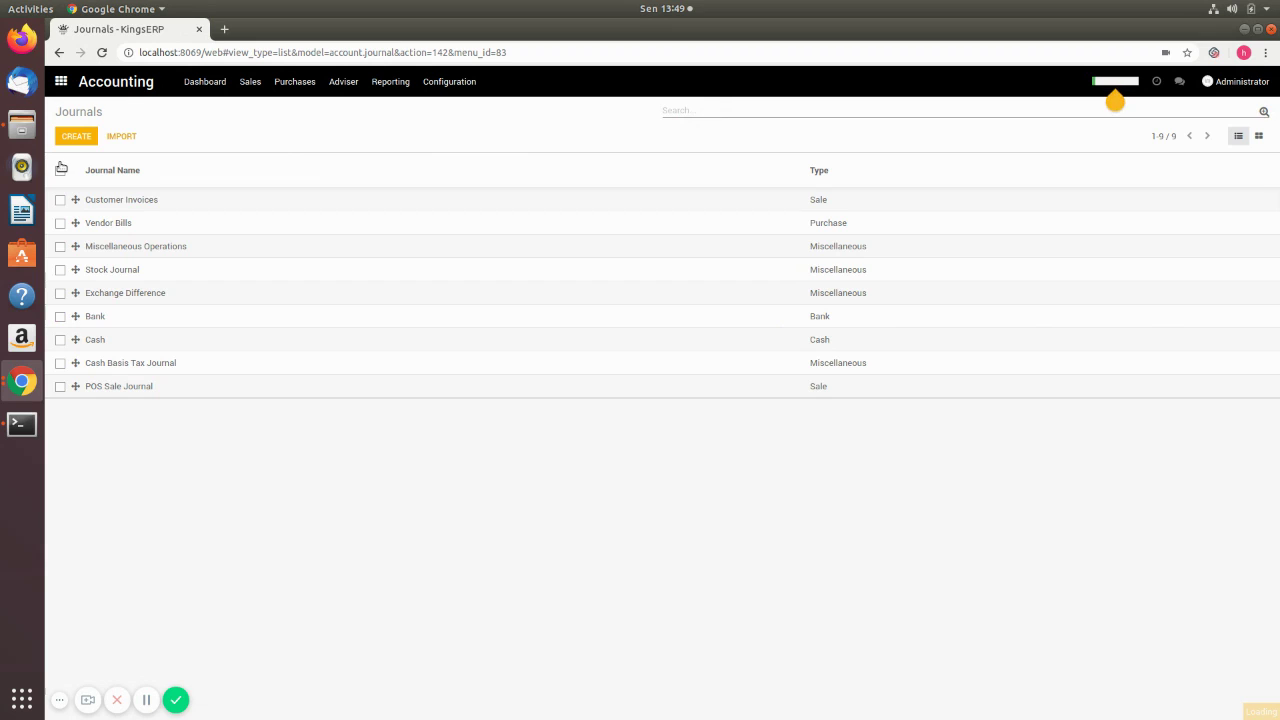
# - Turn on Use in Point of Sale for the Cash journal and save it
pyautogui.click(70, 133)
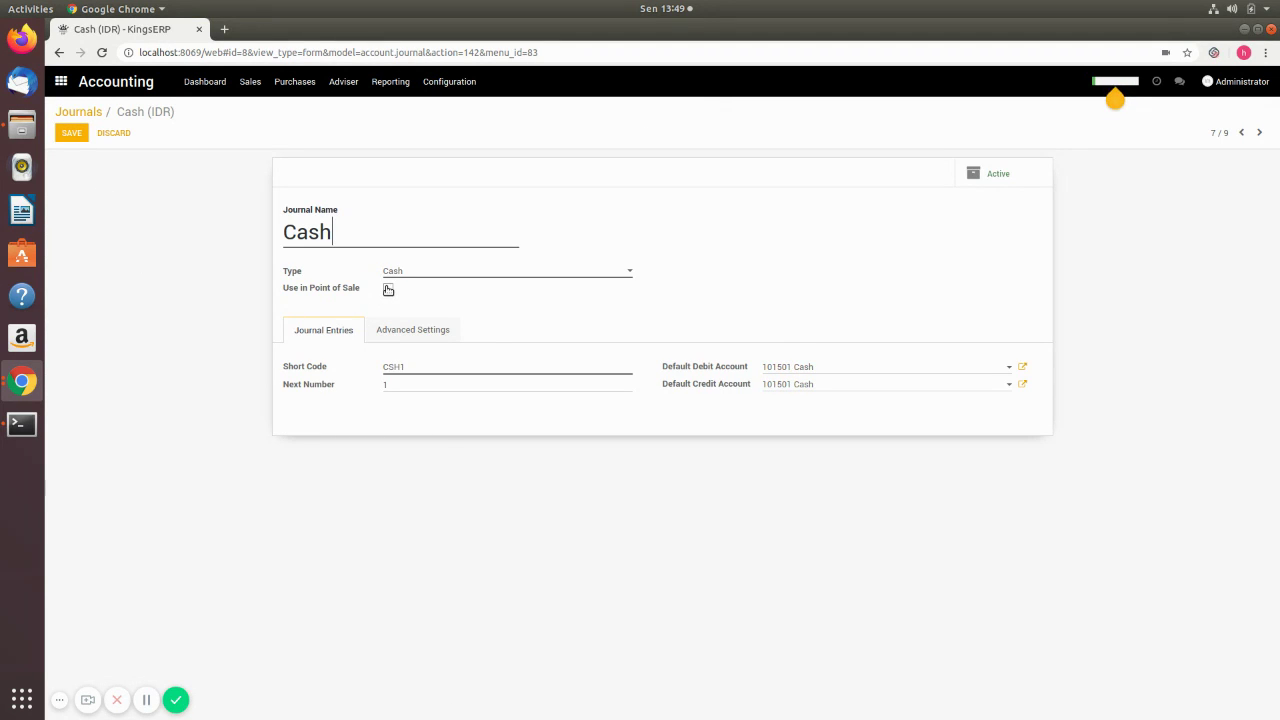
pyautogui.click(388, 289)
pyautogui.click(73, 135)
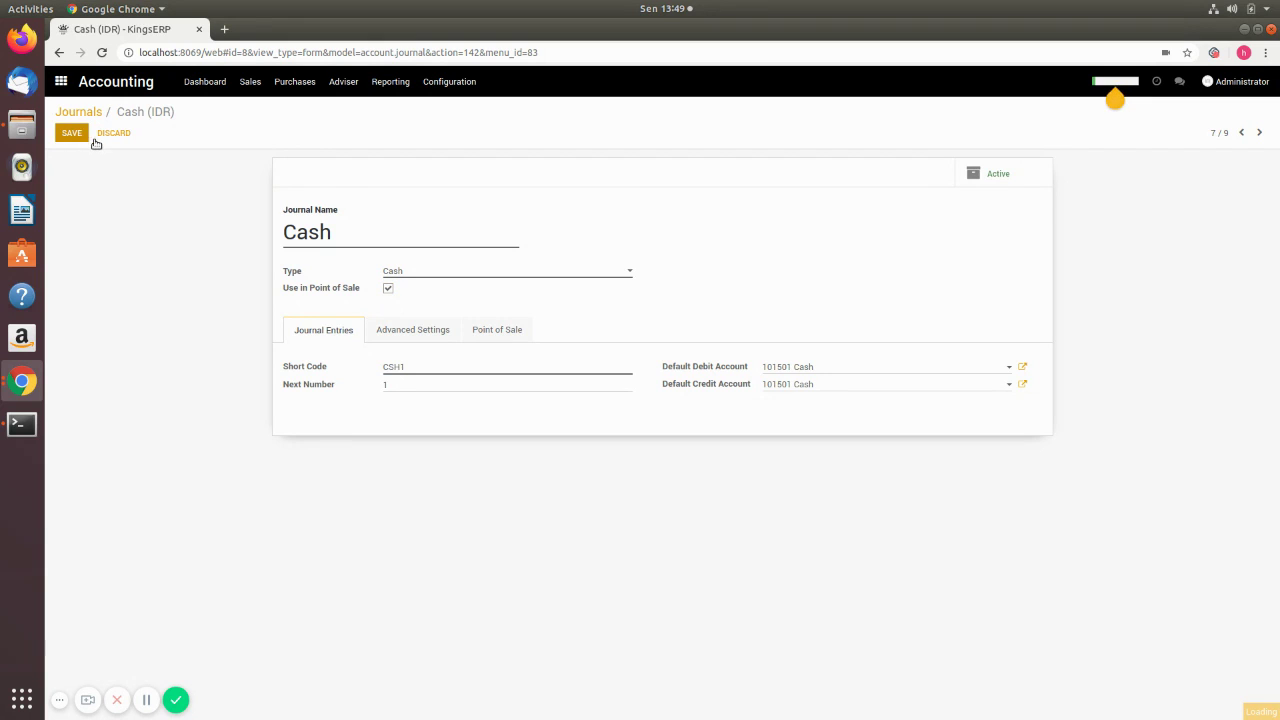
pyautogui.click(61, 81)
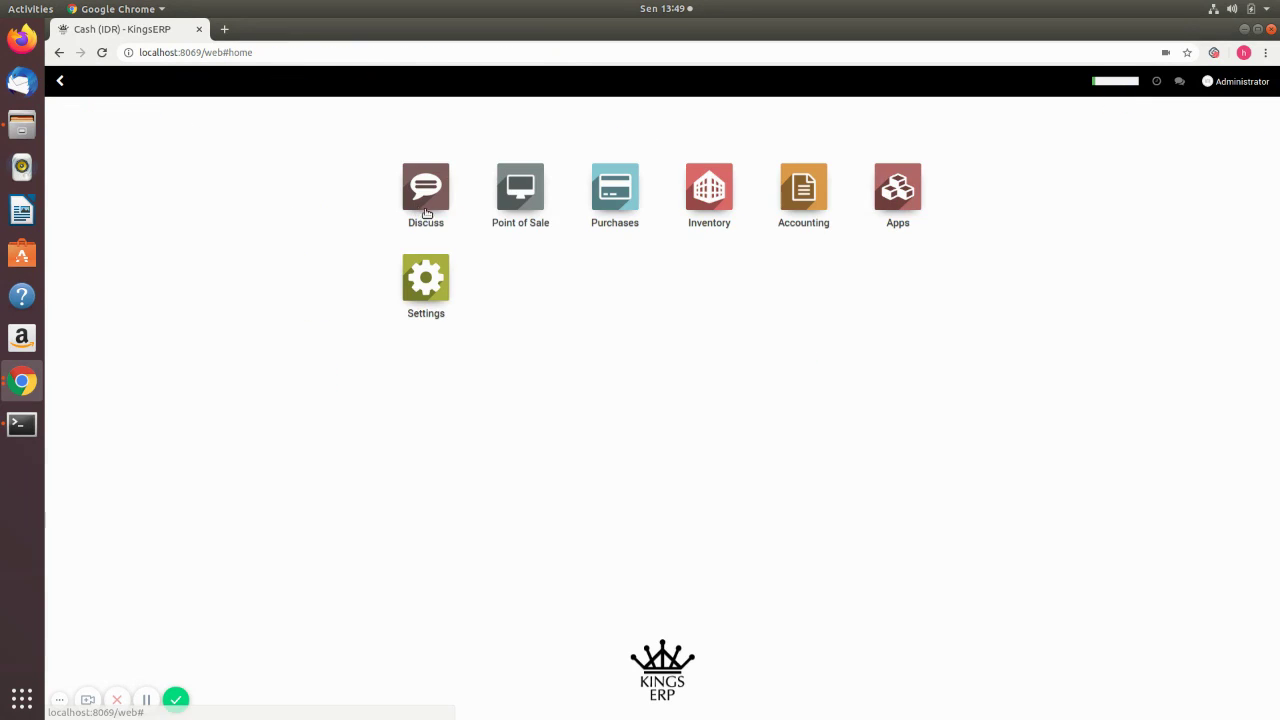
# - Add Cash (IDR) as a payment method in the CV. Kasih Furniture settings
pyautogui.click(511, 200)
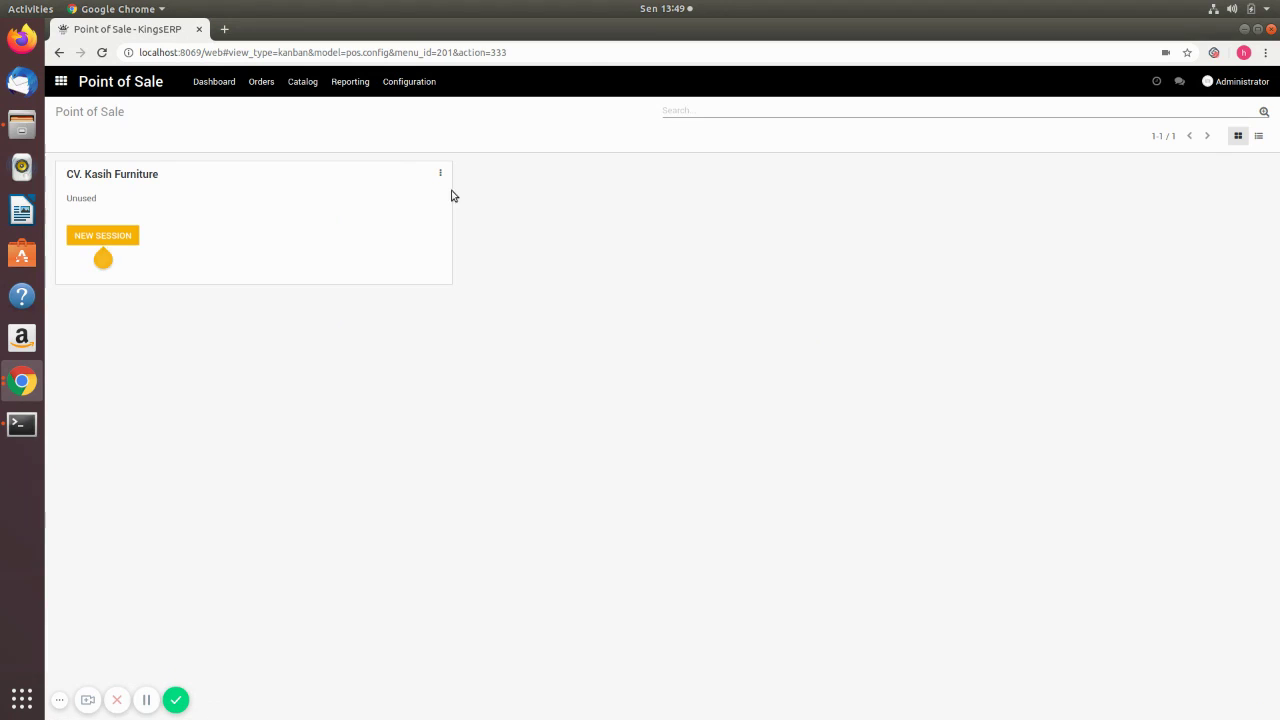
pyautogui.click(440, 173)
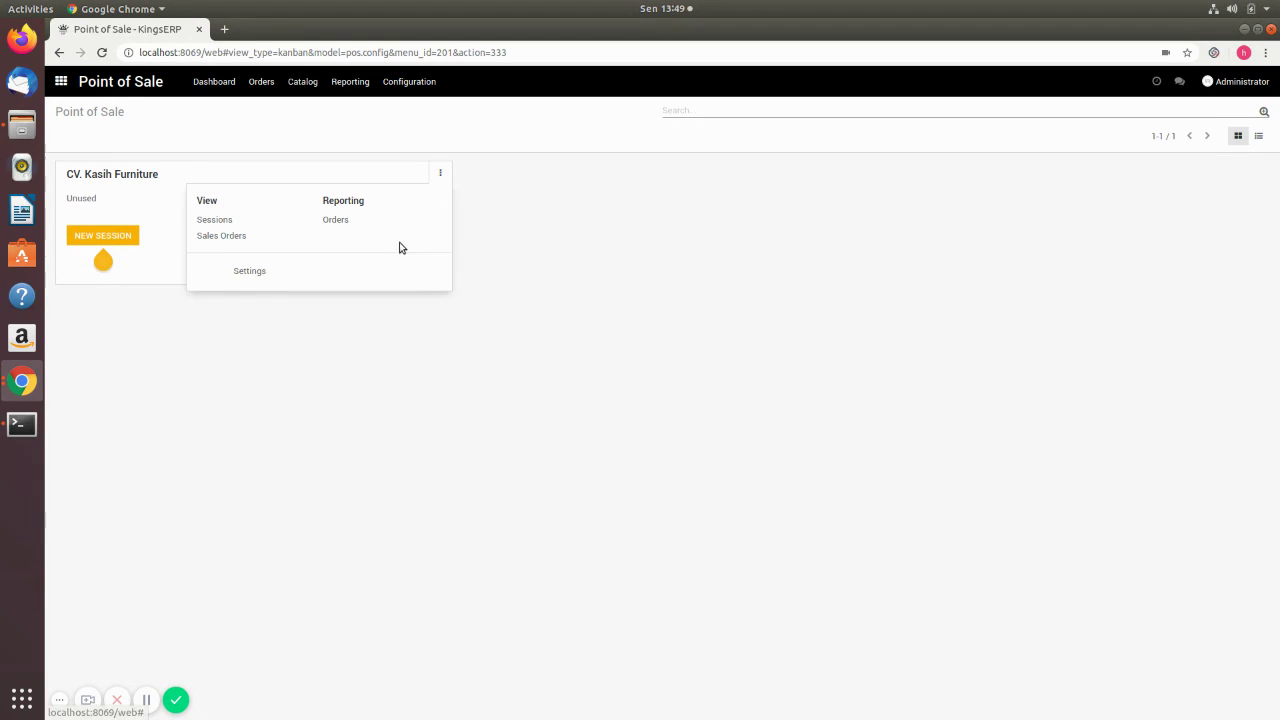
pyautogui.click(249, 271)
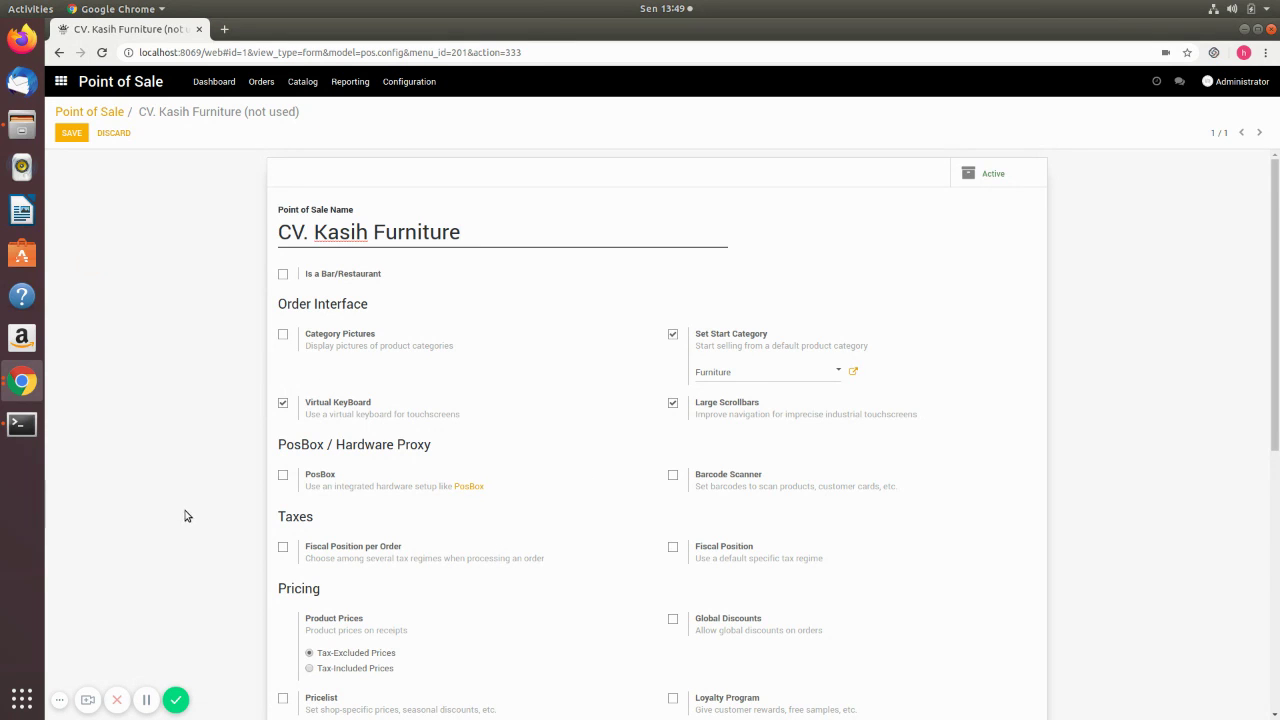
pyautogui.scroll(-2, 208, 482)
pyautogui.scroll(-6, 208, 482)
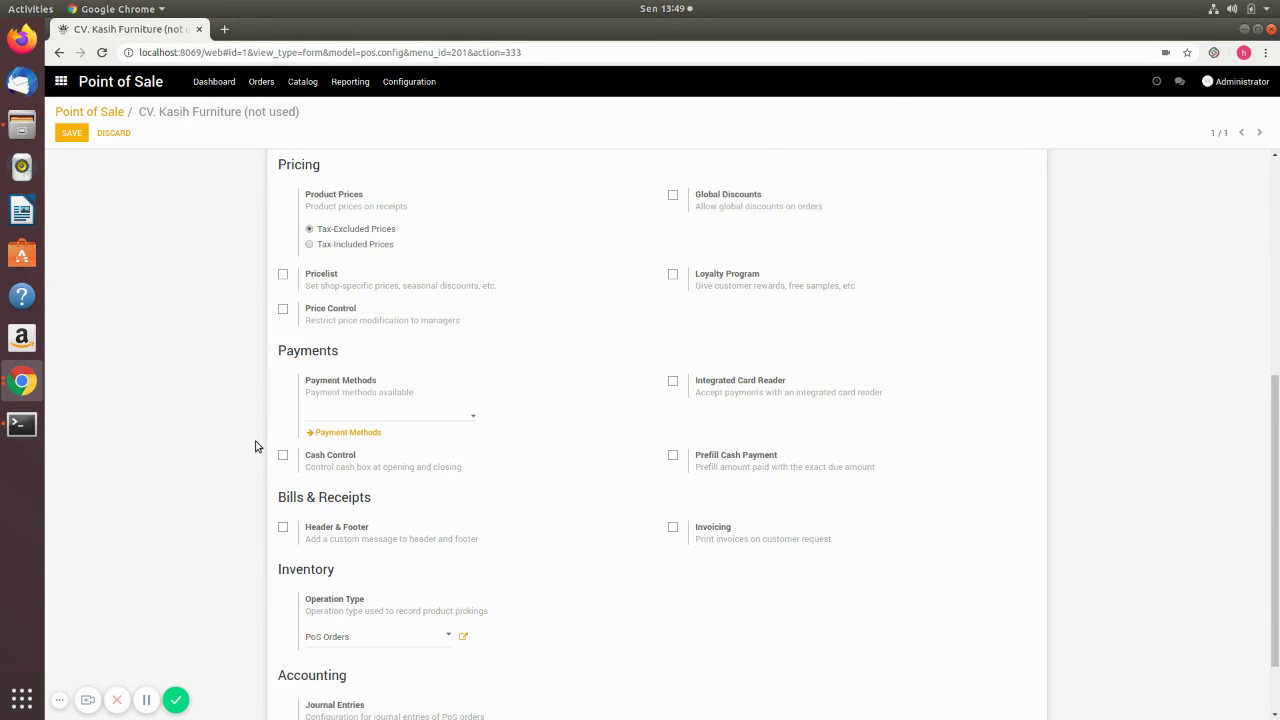
pyautogui.click(416, 414)
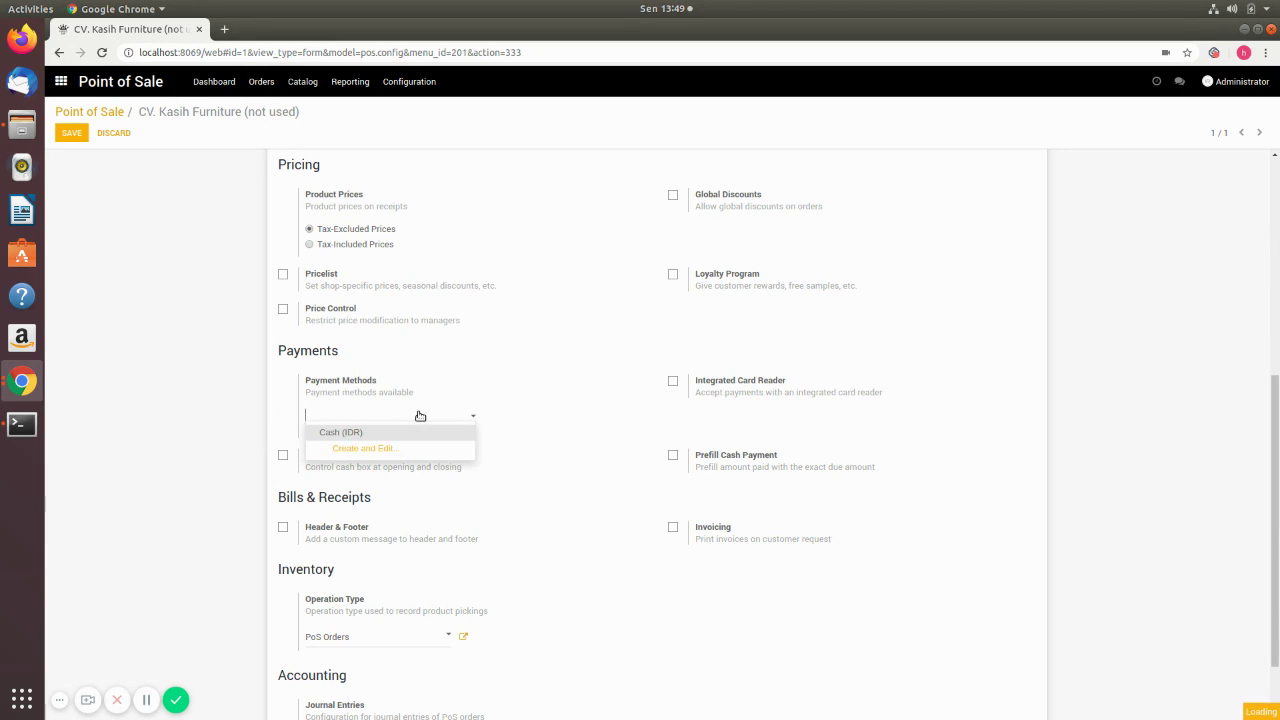
pyautogui.click(340, 432)
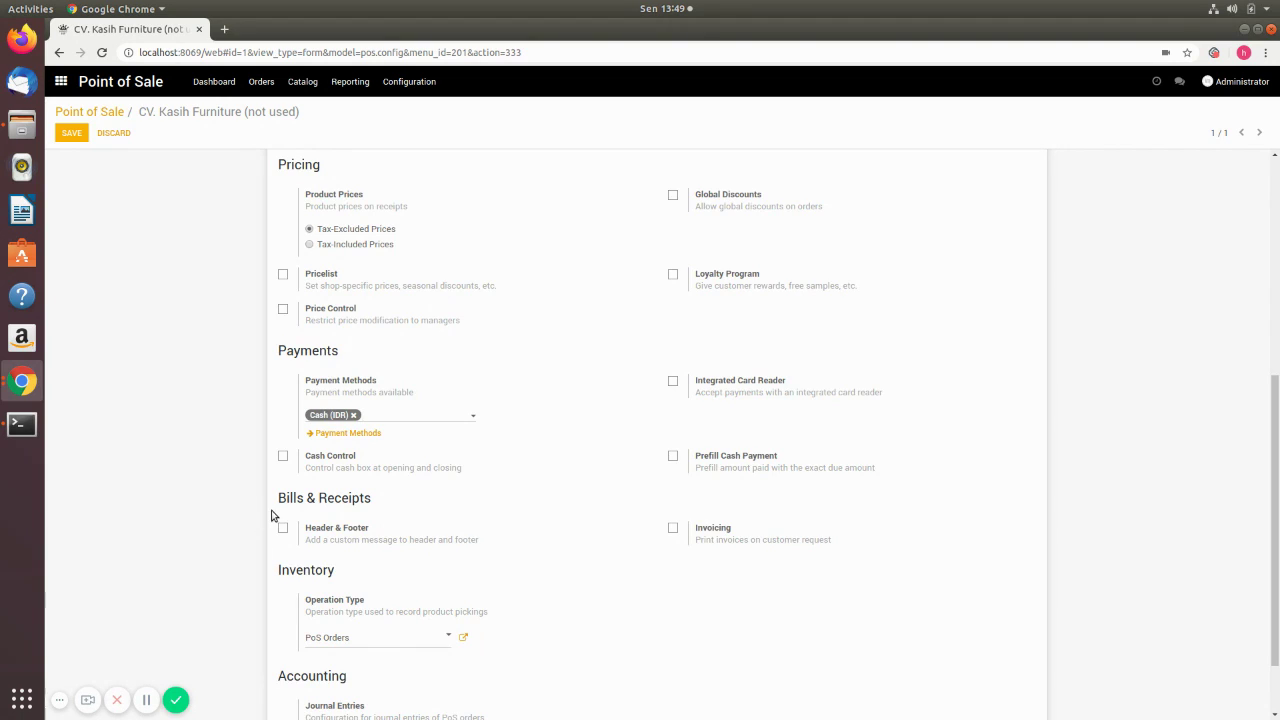
# - Enable a custom Header & Footer for receipts
pyautogui.scroll(-1, 272, 516)
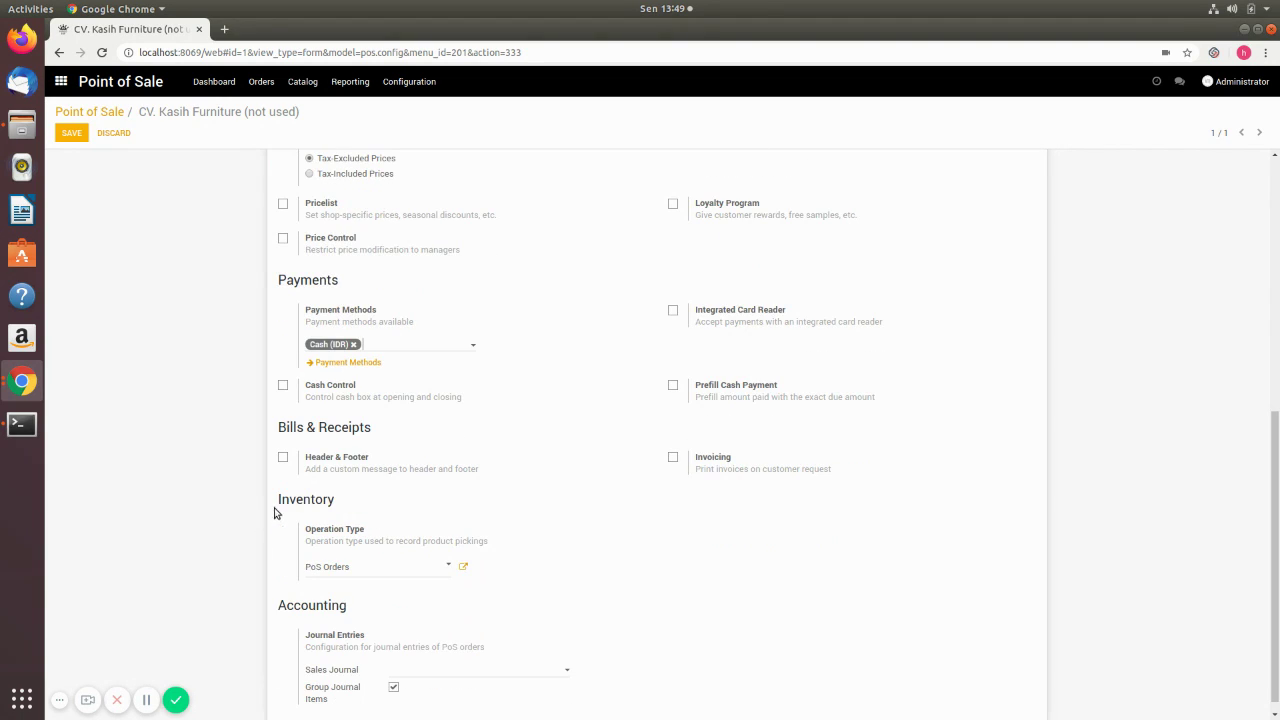
pyautogui.click(283, 457)
pyautogui.click(522, 507)
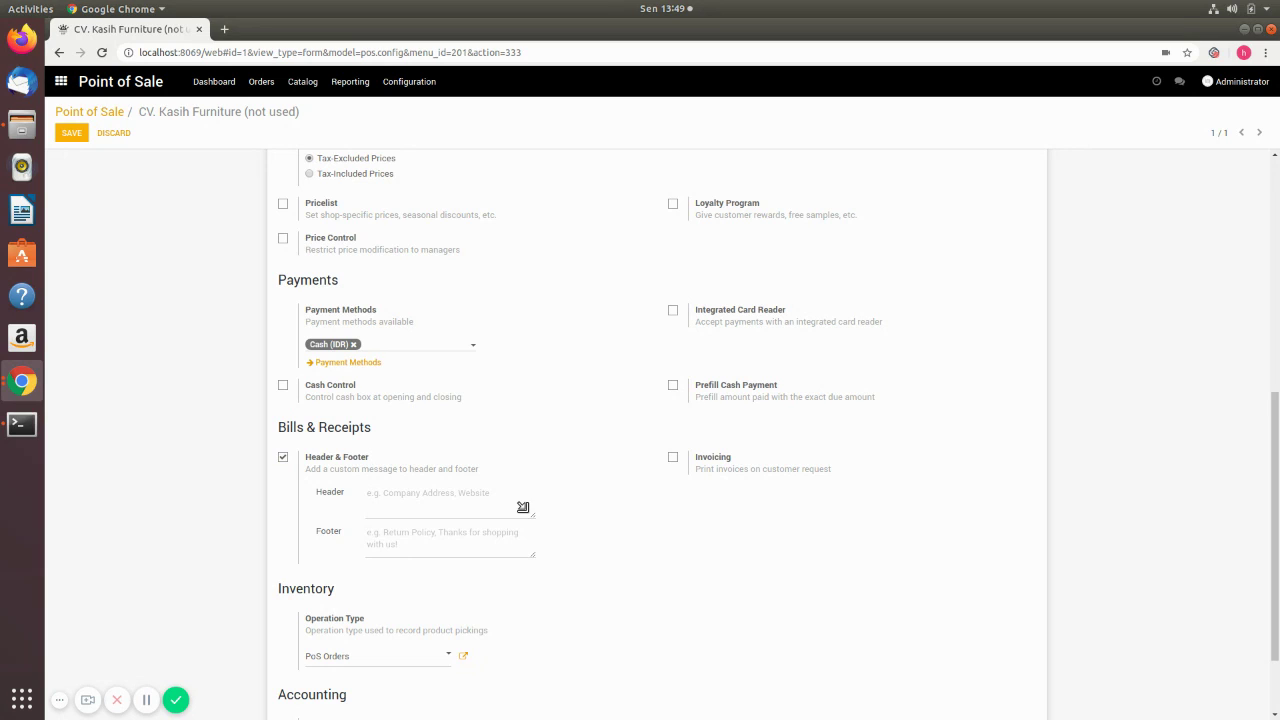
# - Enter 'SElamat Datang' as the receipt header and 'Th berb' as the footer
pyautogui.write('SElamat Datang')
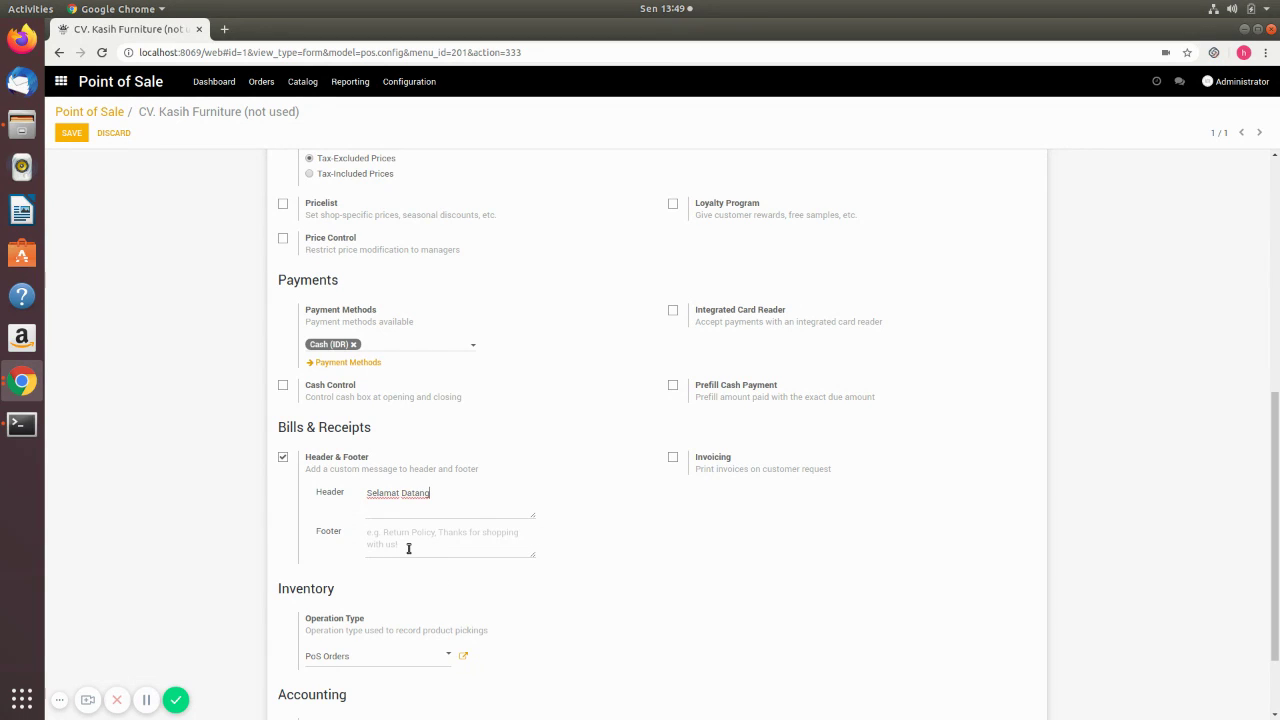
pyautogui.click(408, 548)
pyautogui.write('Terima kasih suda')
pyautogui.write('h berbelanja')
# - Enable invoicing with Customer Invoices (IDR) as the invoice journal
pyautogui.click(675, 460)
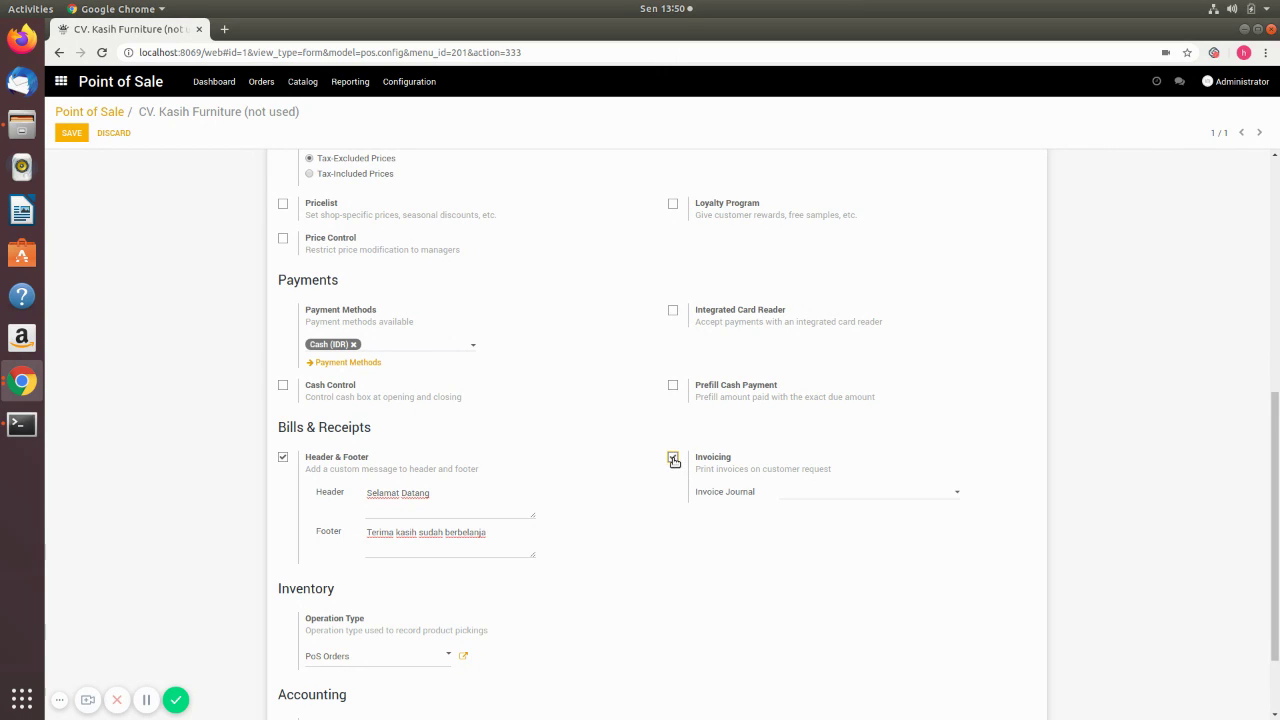
pyautogui.click(812, 498)
pyautogui.click(820, 512)
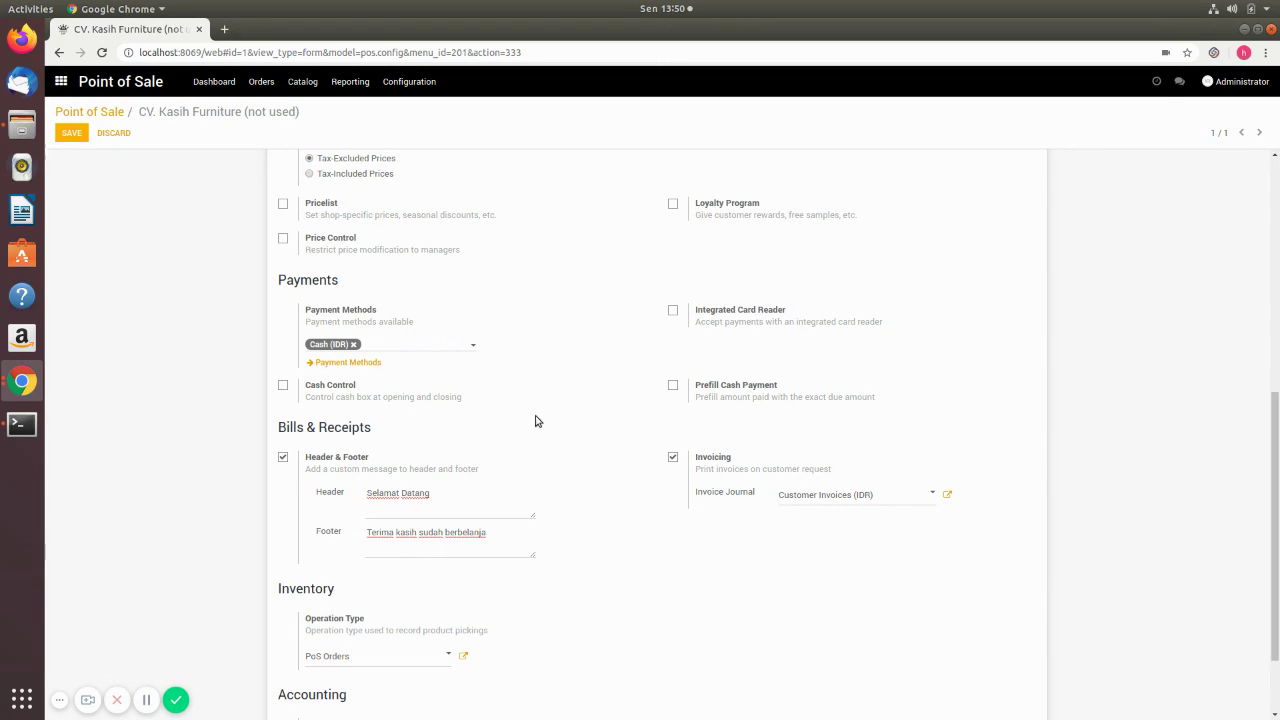
# - Choose POS Sales Journal (IDR) as the sales journal and save the settings
pyautogui.scroll(-1, 217, 489)
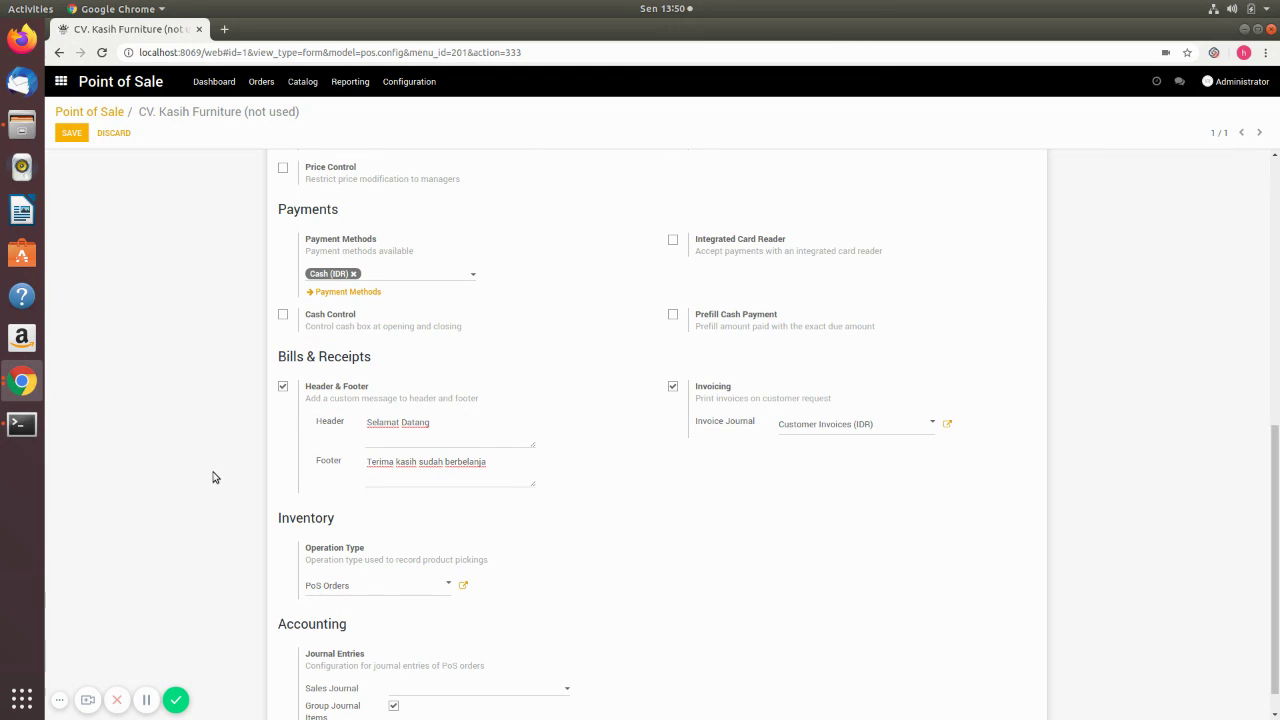
pyautogui.scroll(-1, 212, 472)
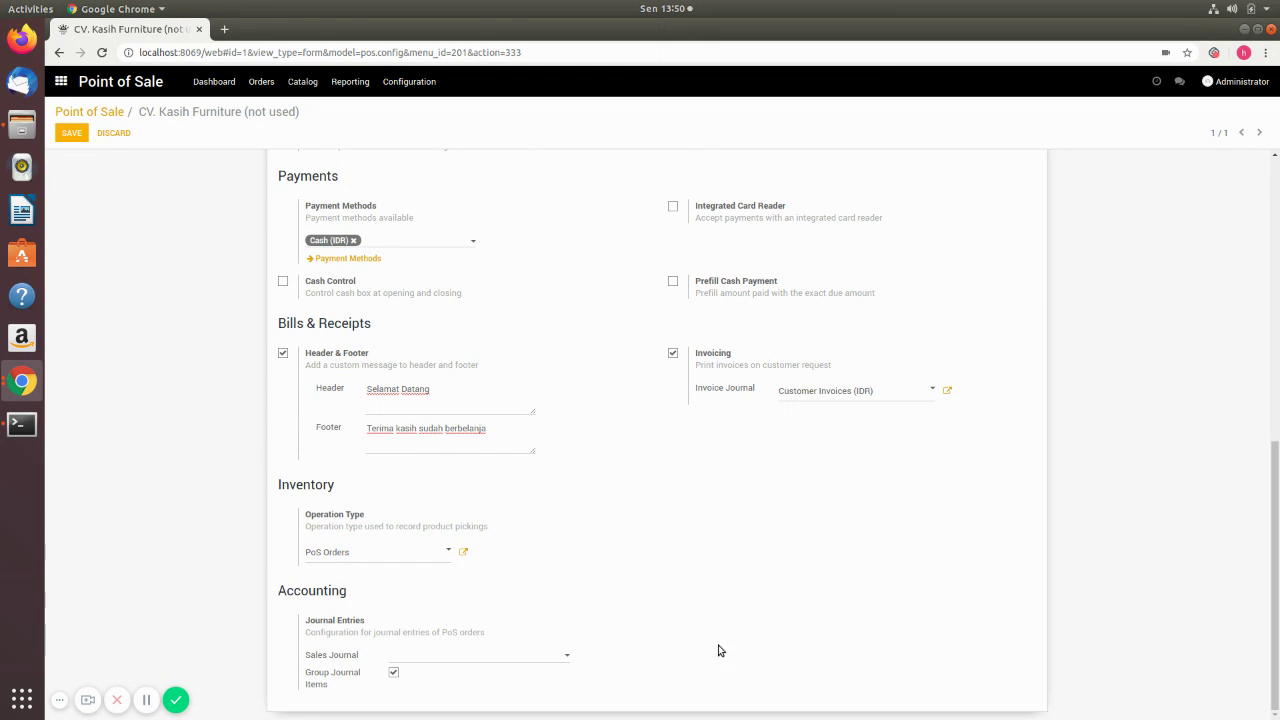
pyautogui.click(466, 655)
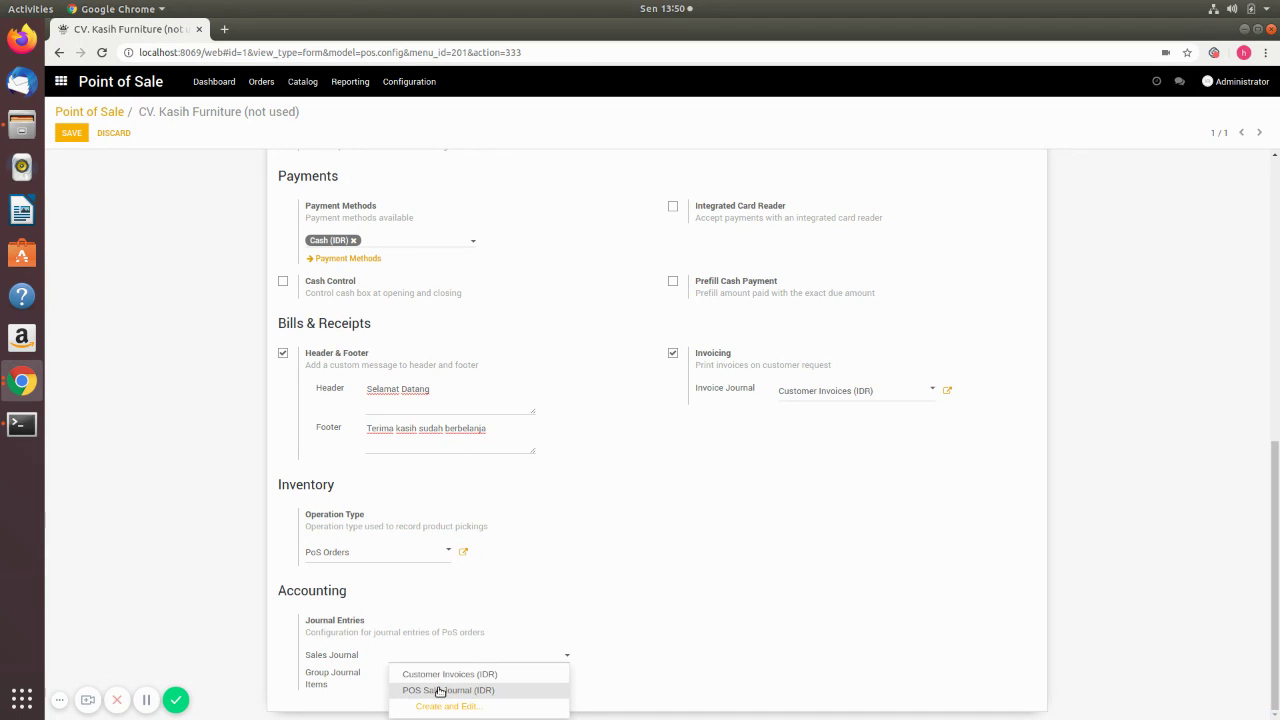
pyautogui.click(486, 686)
pyautogui.moveTo(1275, 602); pyautogui.dragTo(1262, 217)
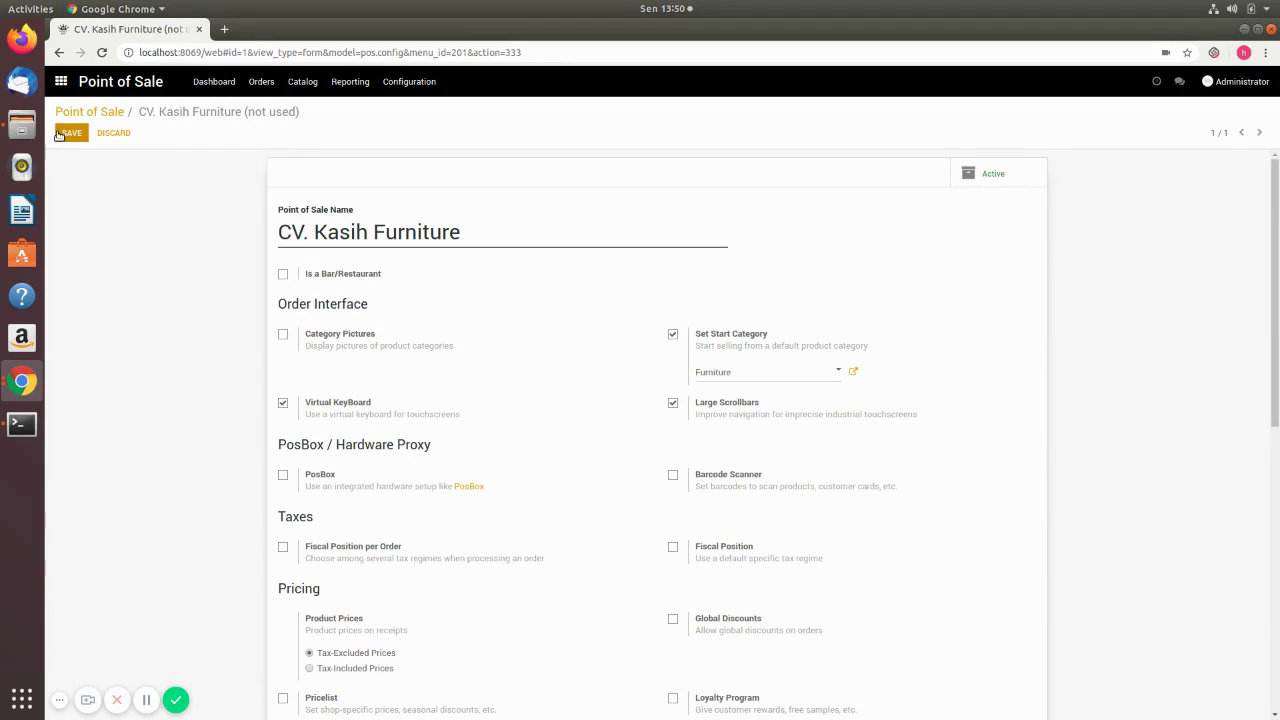
pyautogui.click(62, 134)
pyautogui.click(70, 133)
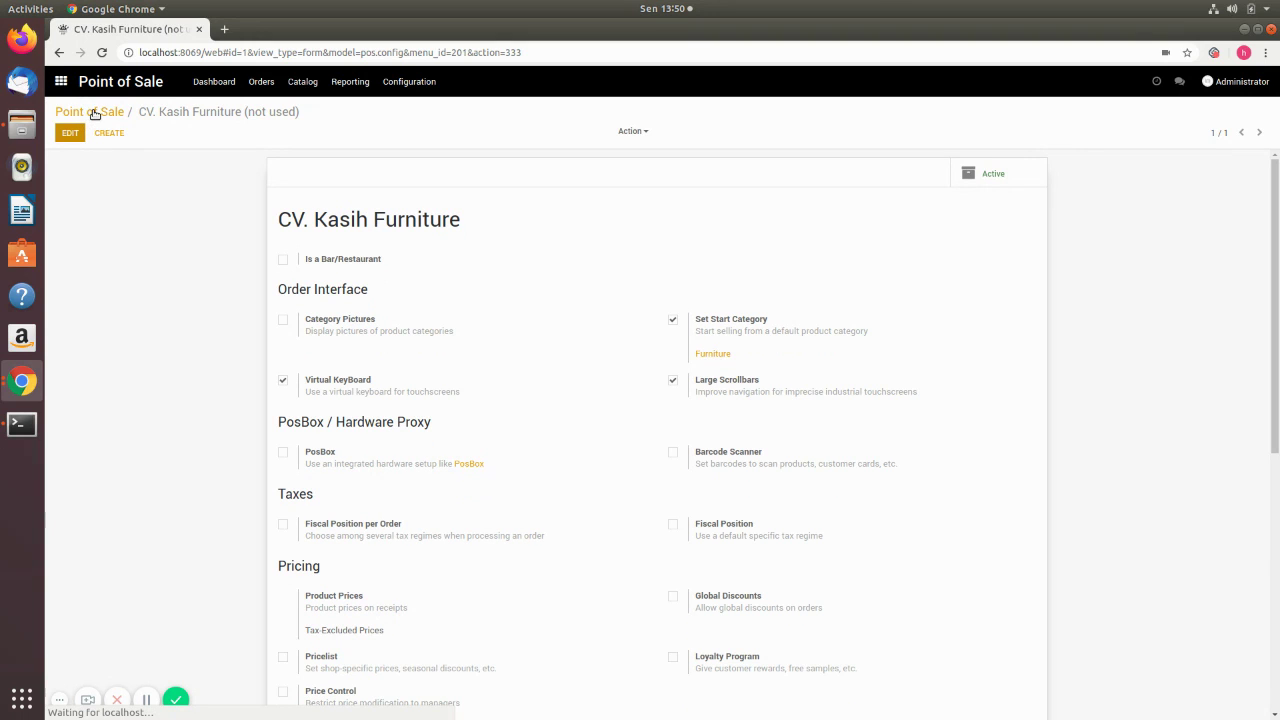
# - Start a new CV. Kasih Furniture session from the Point of Sale dashboard
pyautogui.click(214, 86)
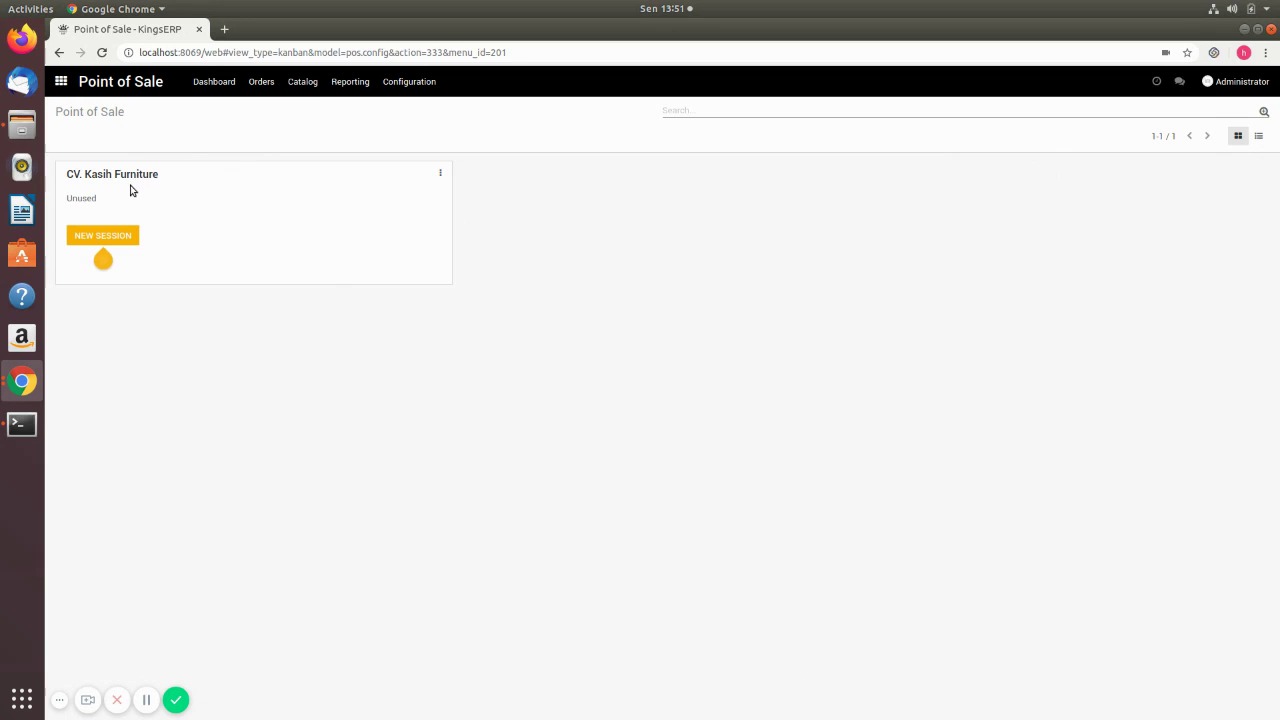
pyautogui.moveTo(124, 233)
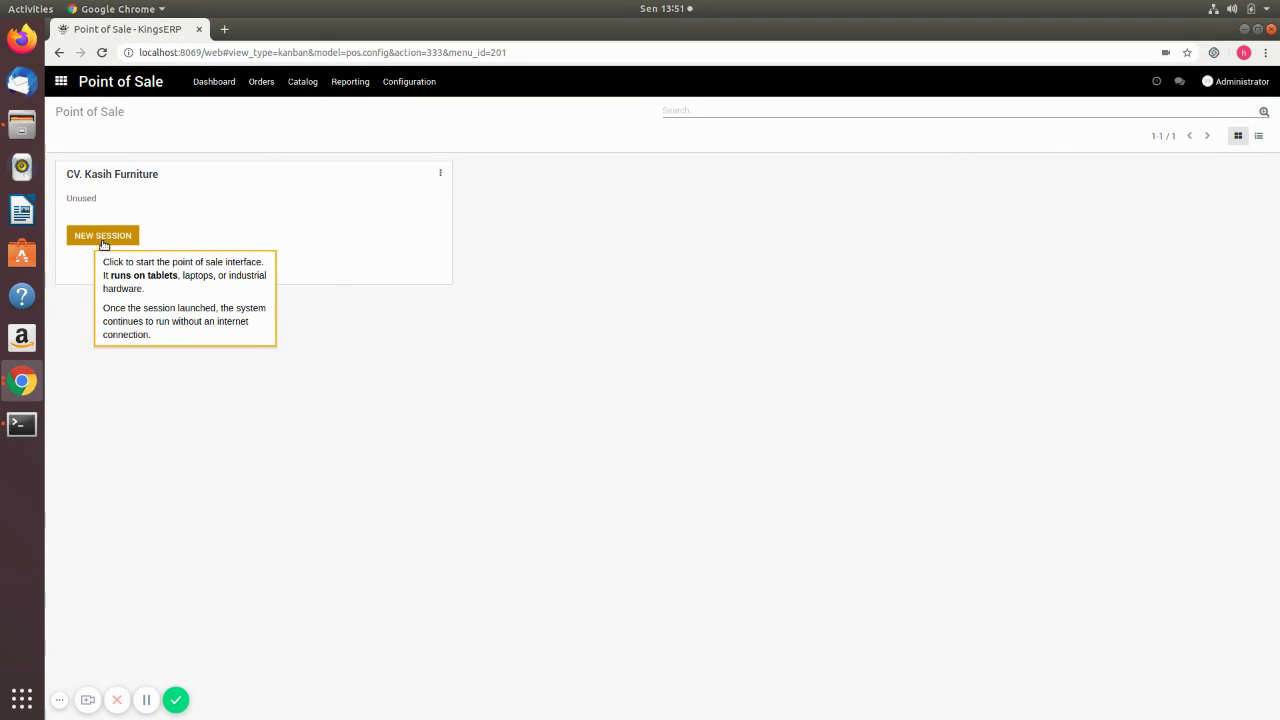
pyautogui.click(91, 243)
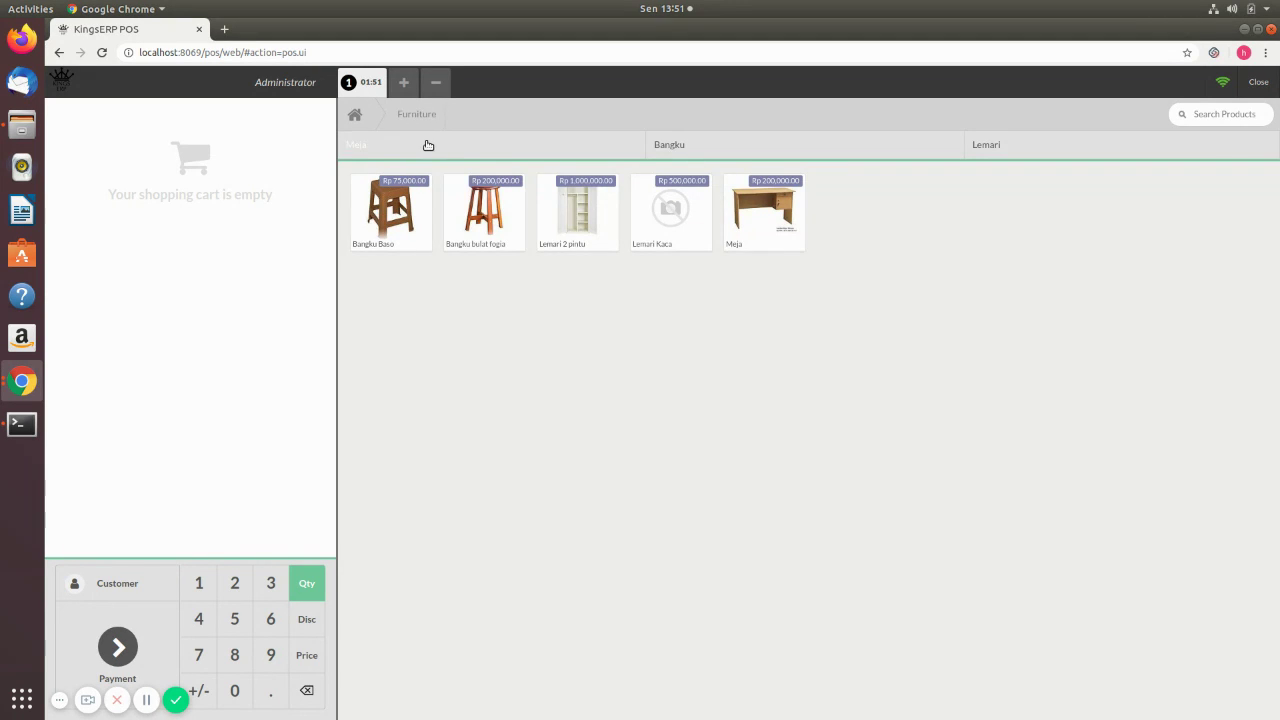
pyautogui.click(428, 144)
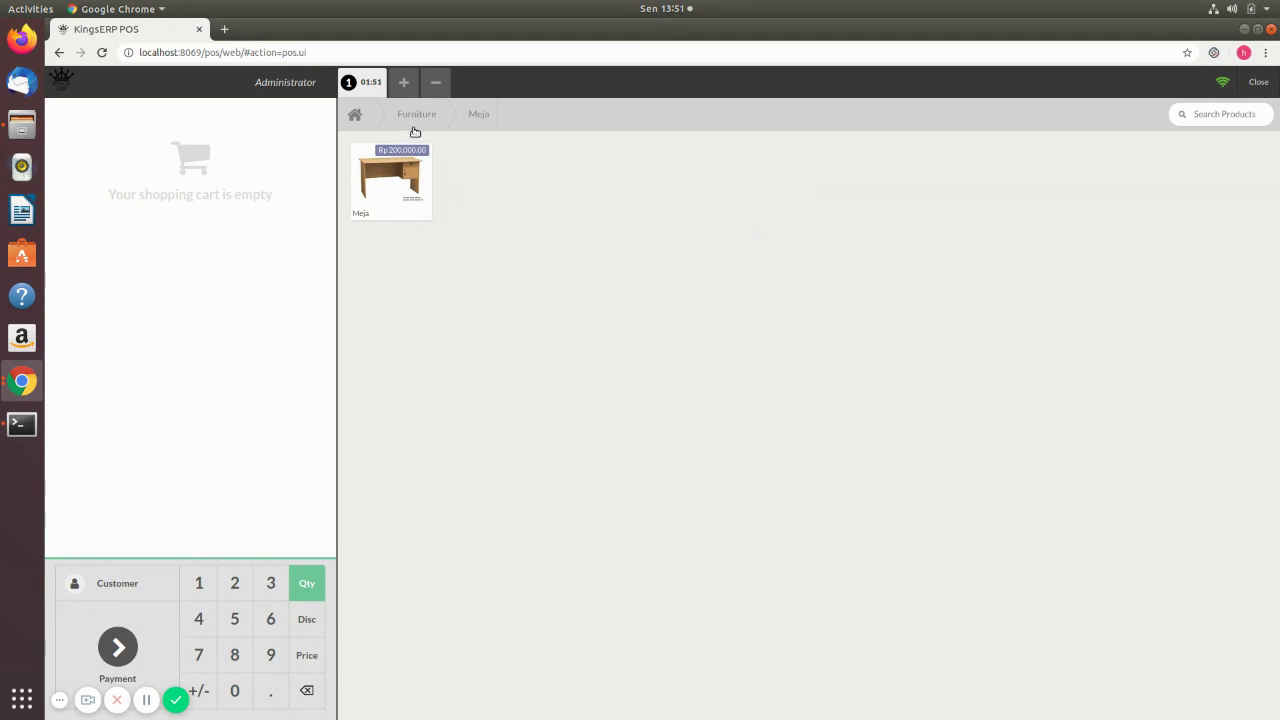
pyautogui.click(410, 122)
pyautogui.click(696, 148)
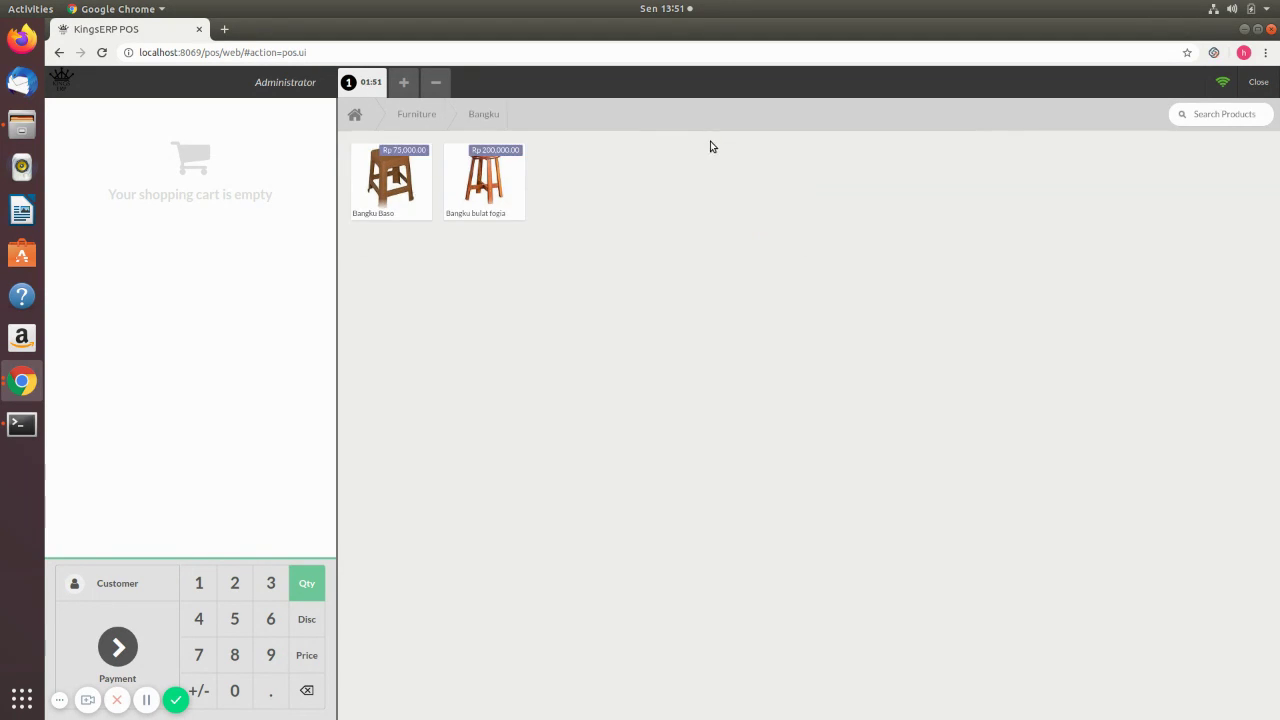
pyautogui.click(420, 114)
pyautogui.click(986, 148)
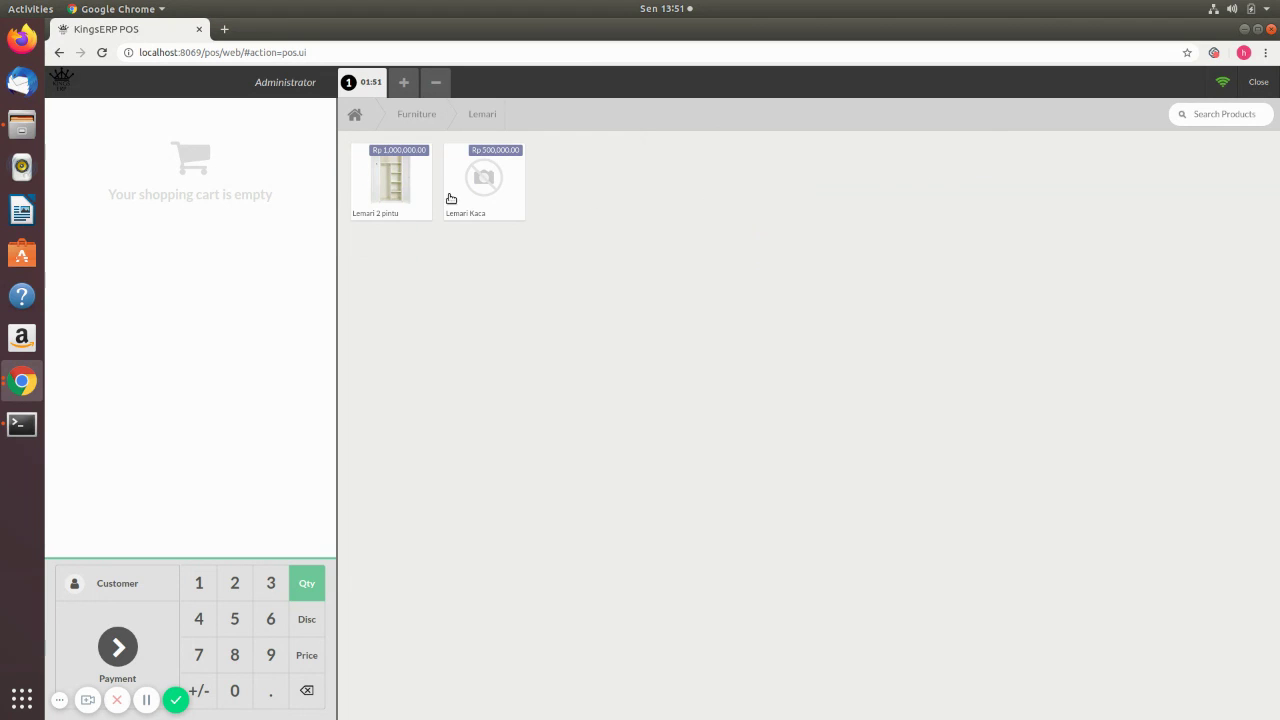
pyautogui.click(404, 116)
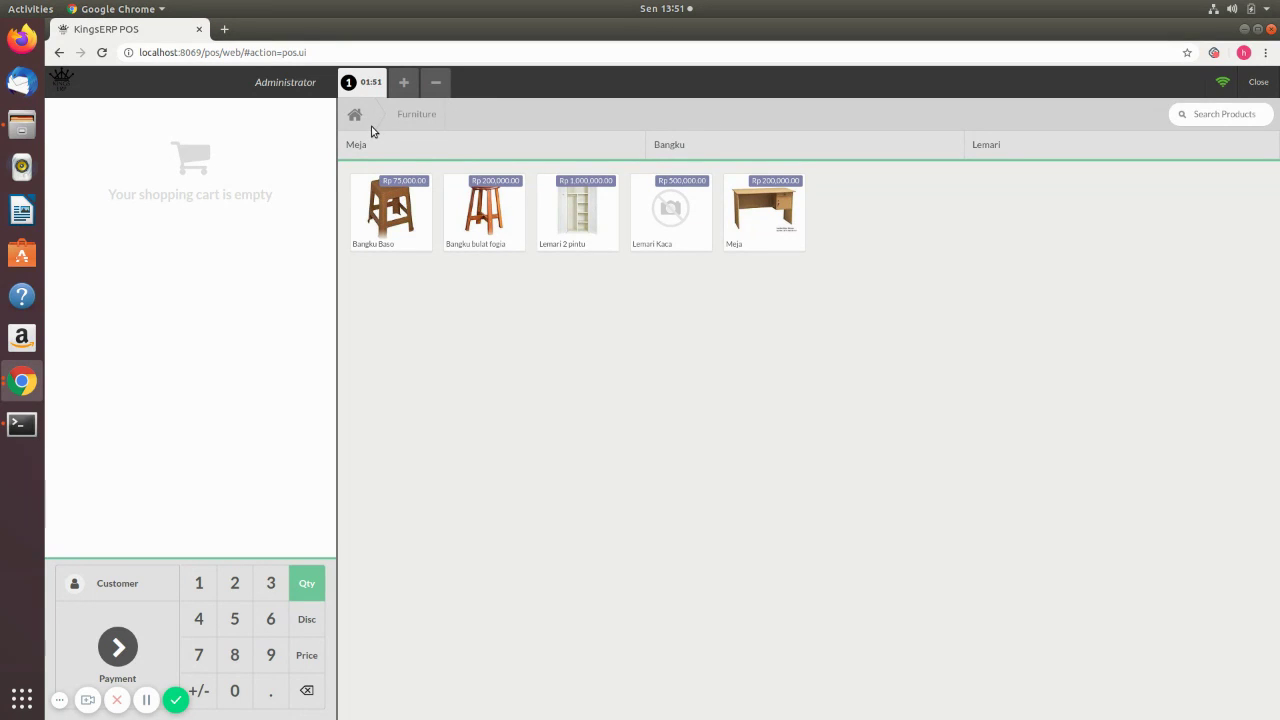
pyautogui.click(356, 116)
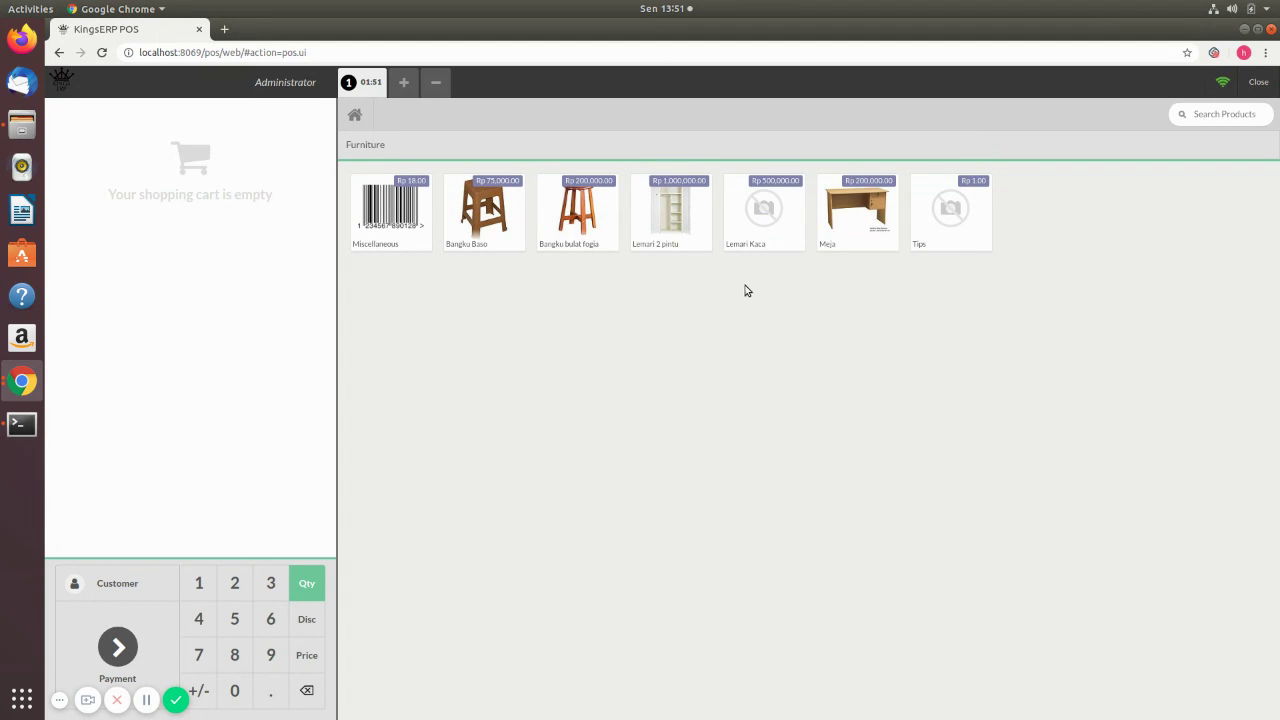
pyautogui.click(367, 145)
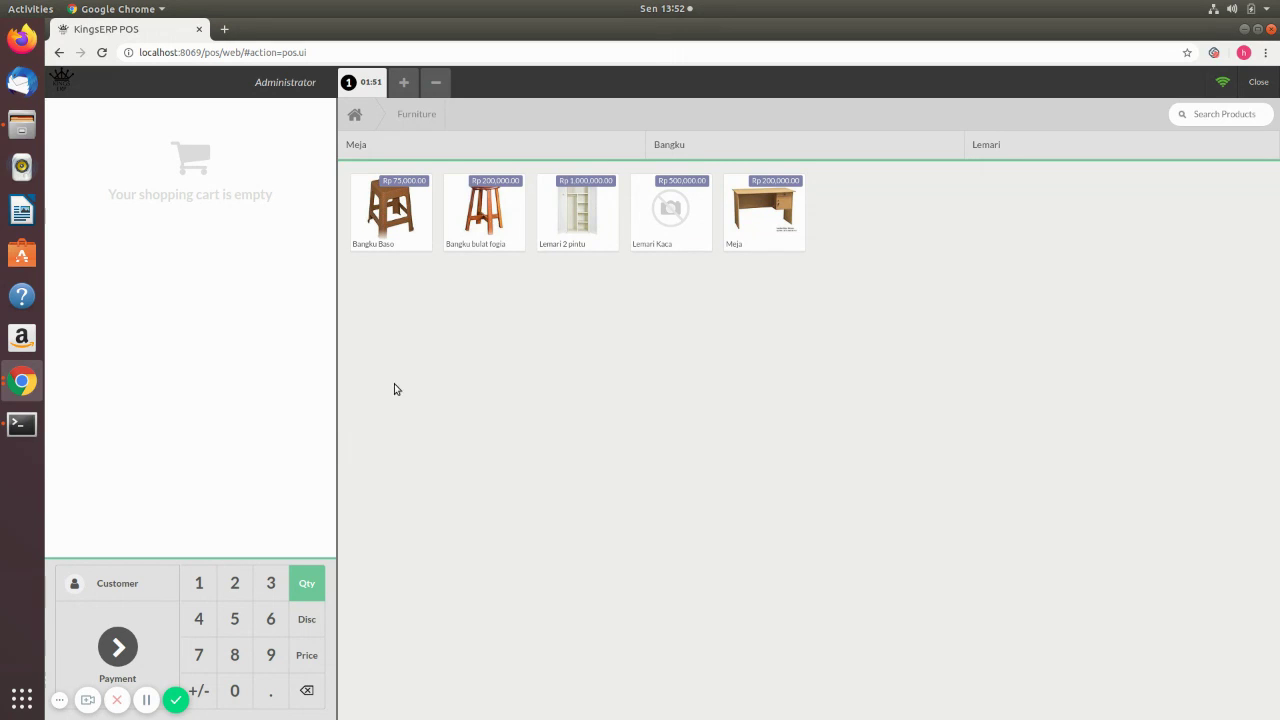
# - Order 3 Bangku Baso after trying quantity 5 and a 10% discount, then proceed to payment
pyautogui.click(384, 212)
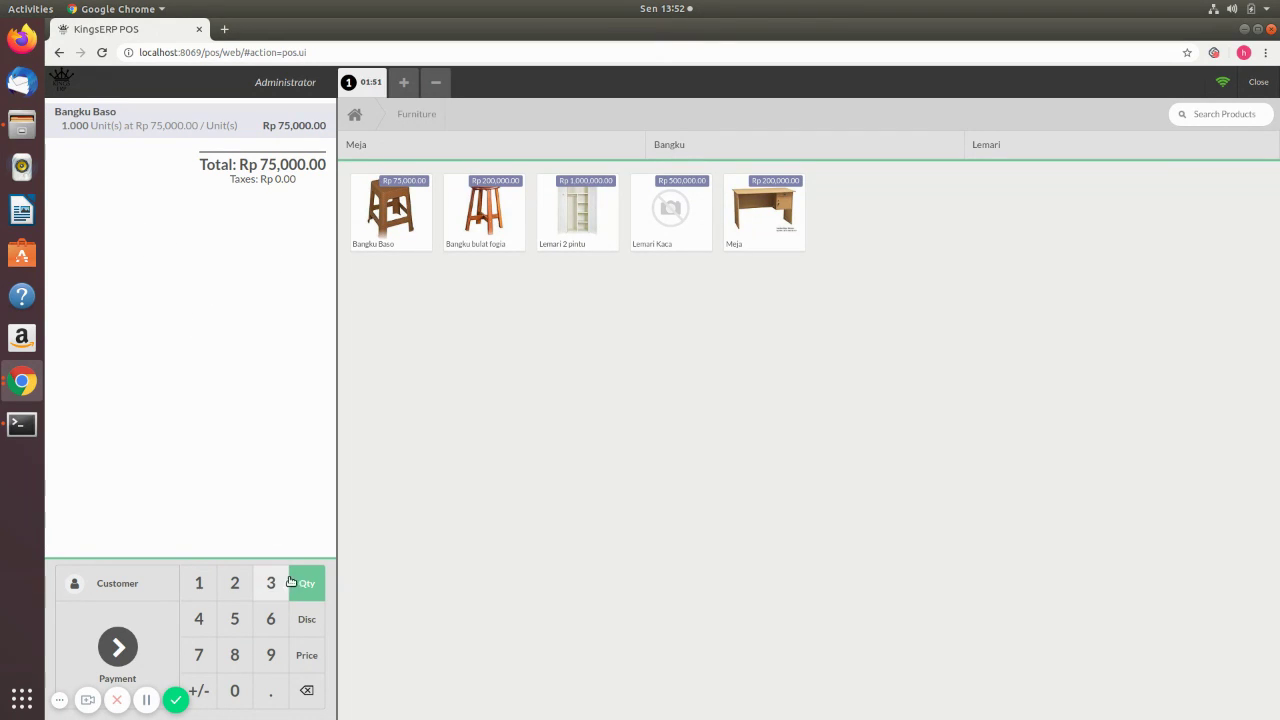
pyautogui.click(234, 622)
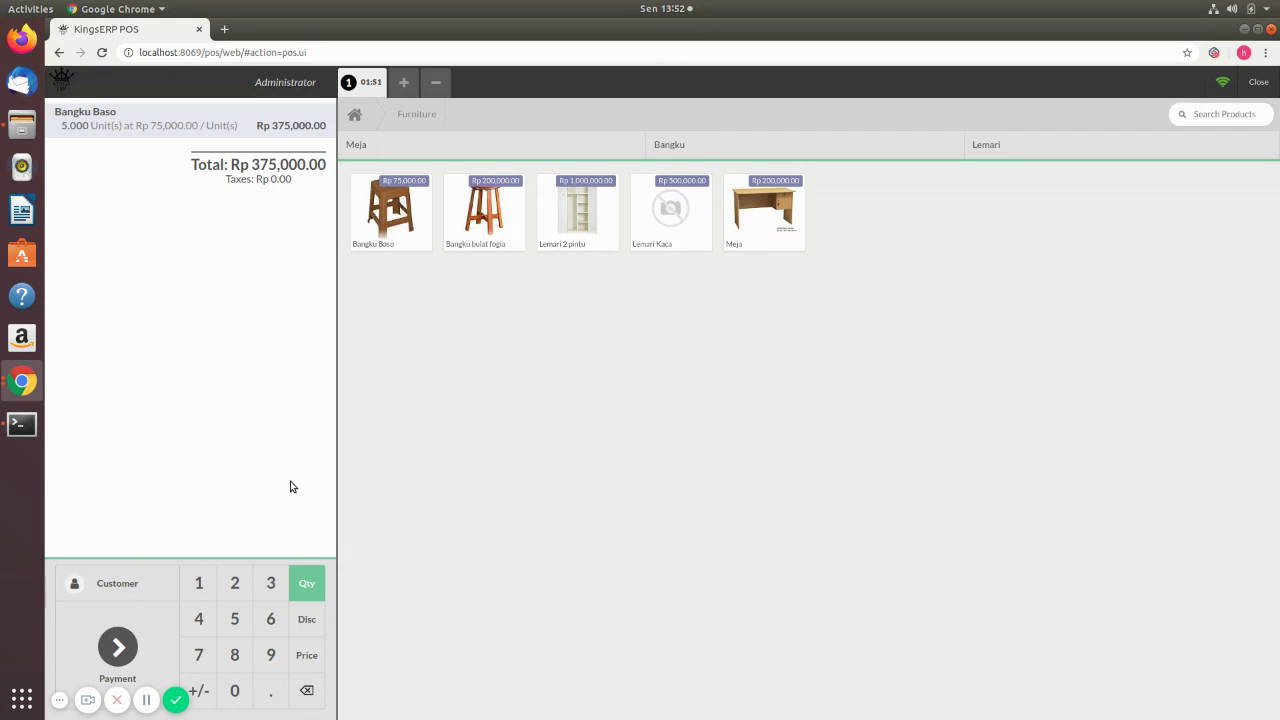
pyautogui.click(307, 620)
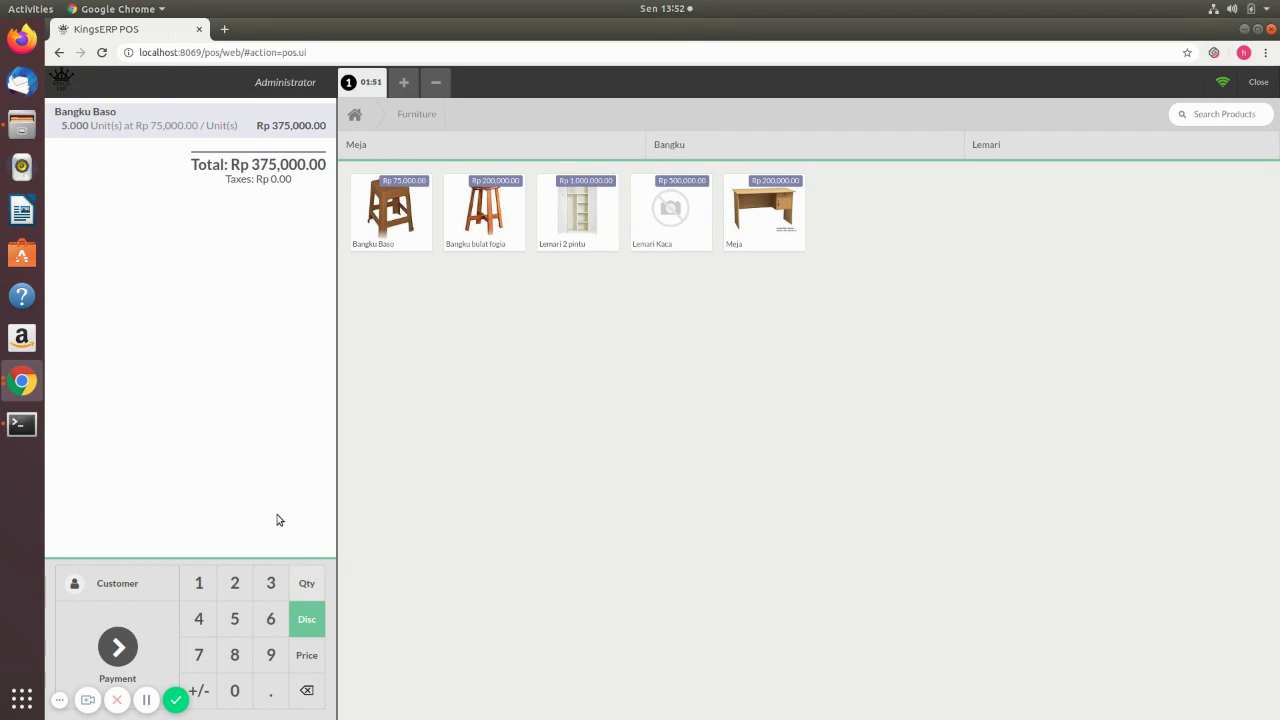
pyautogui.click(199, 583)
pyautogui.click(240, 697)
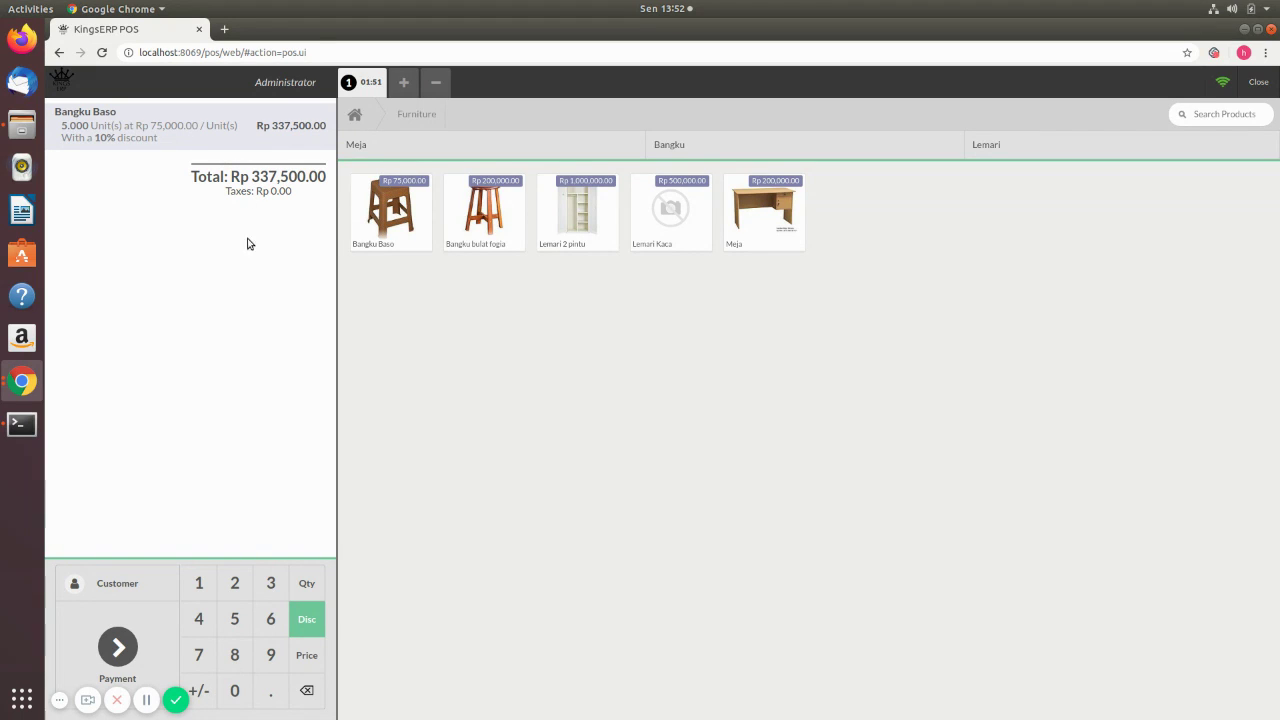
pyautogui.click(305, 689)
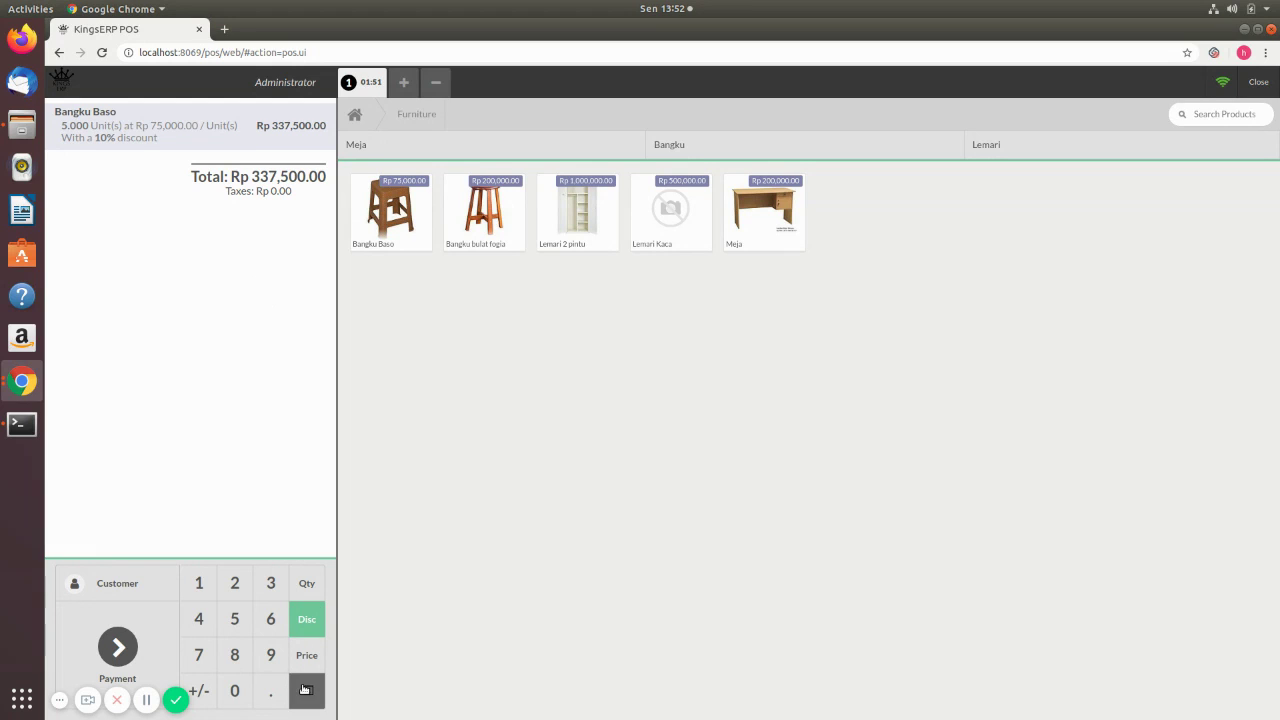
pyautogui.click(307, 590)
pyautogui.click(307, 692)
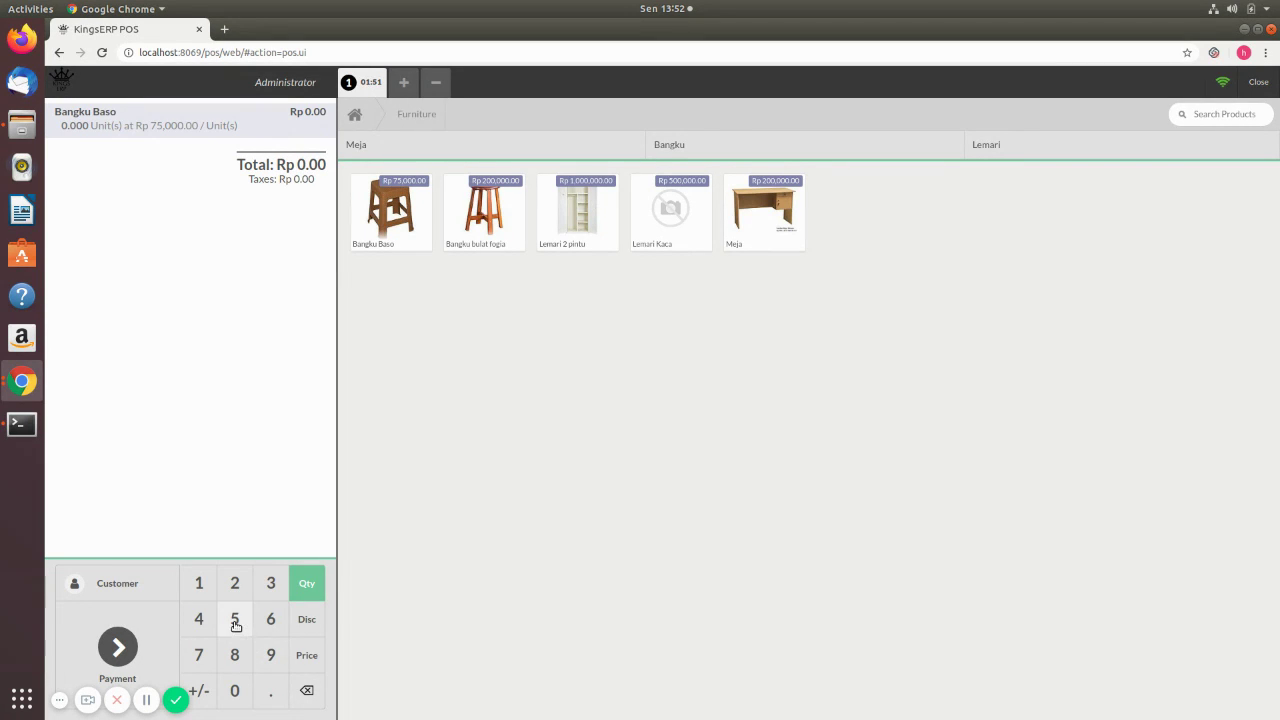
pyautogui.click(273, 584)
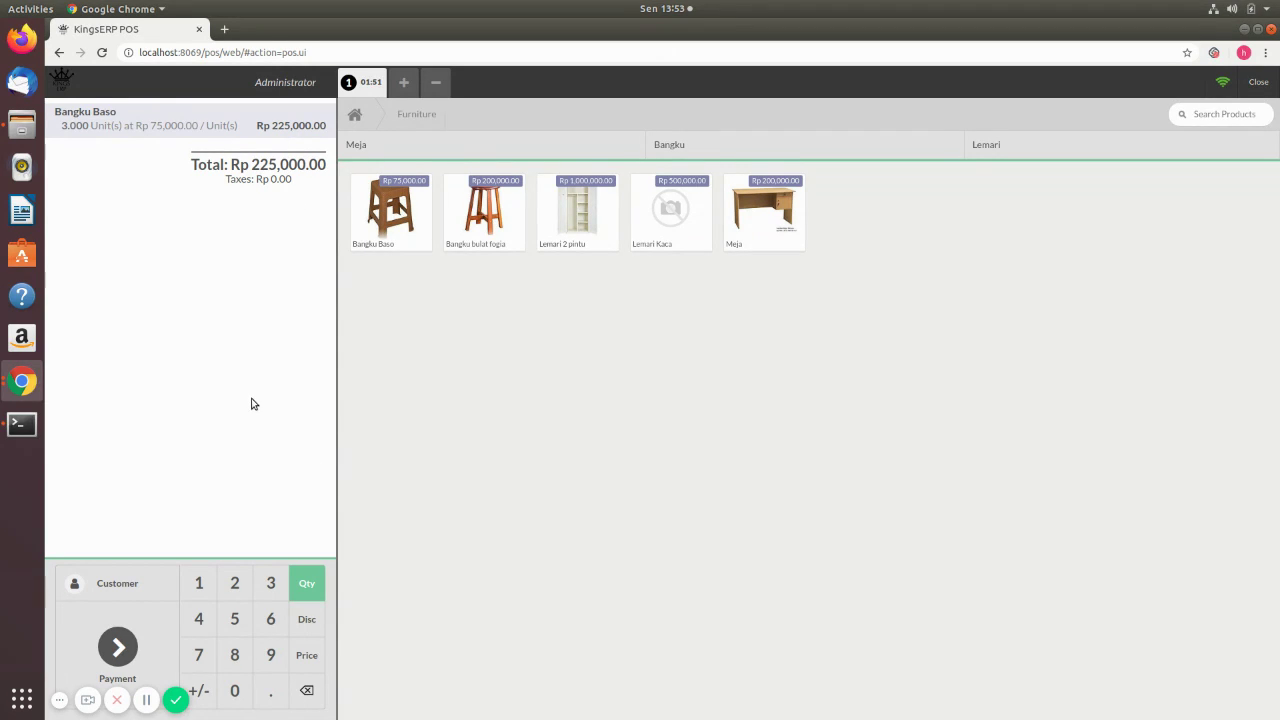
pyautogui.click(118, 645)
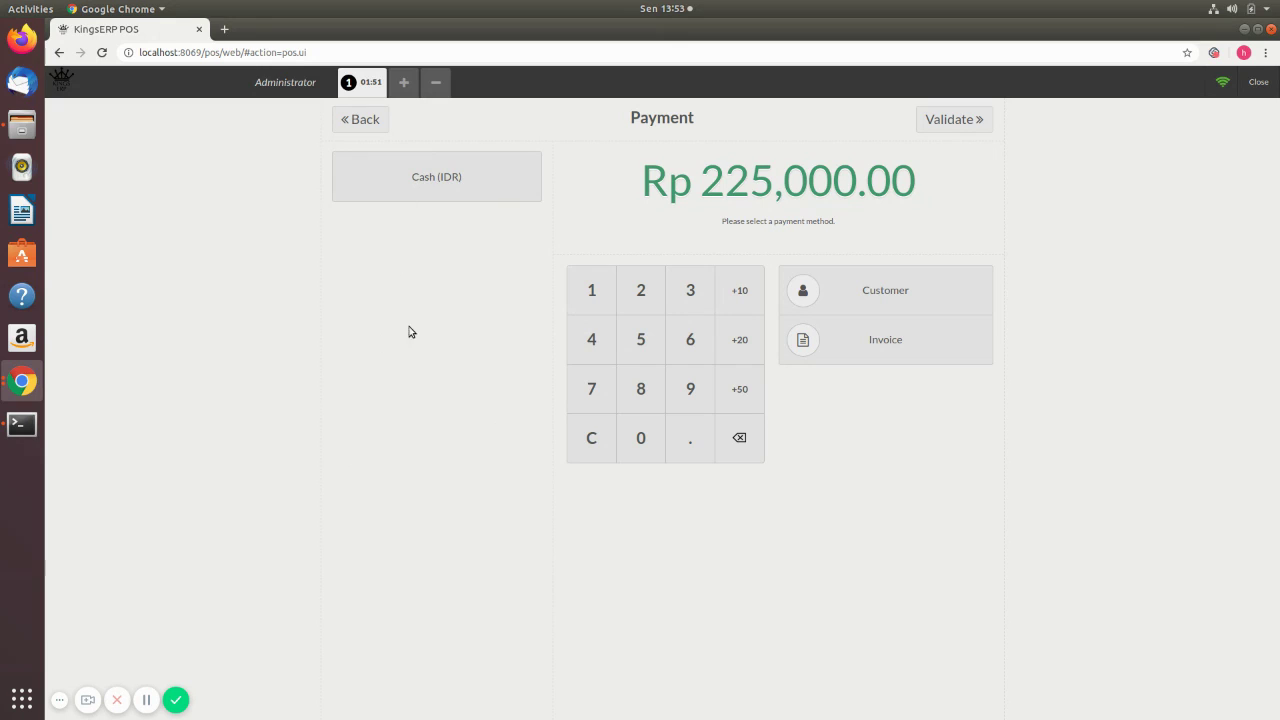
# - Pay the order with 225,000 in Cash (IDR), validate, and start the next order
pyautogui.click(449, 185)
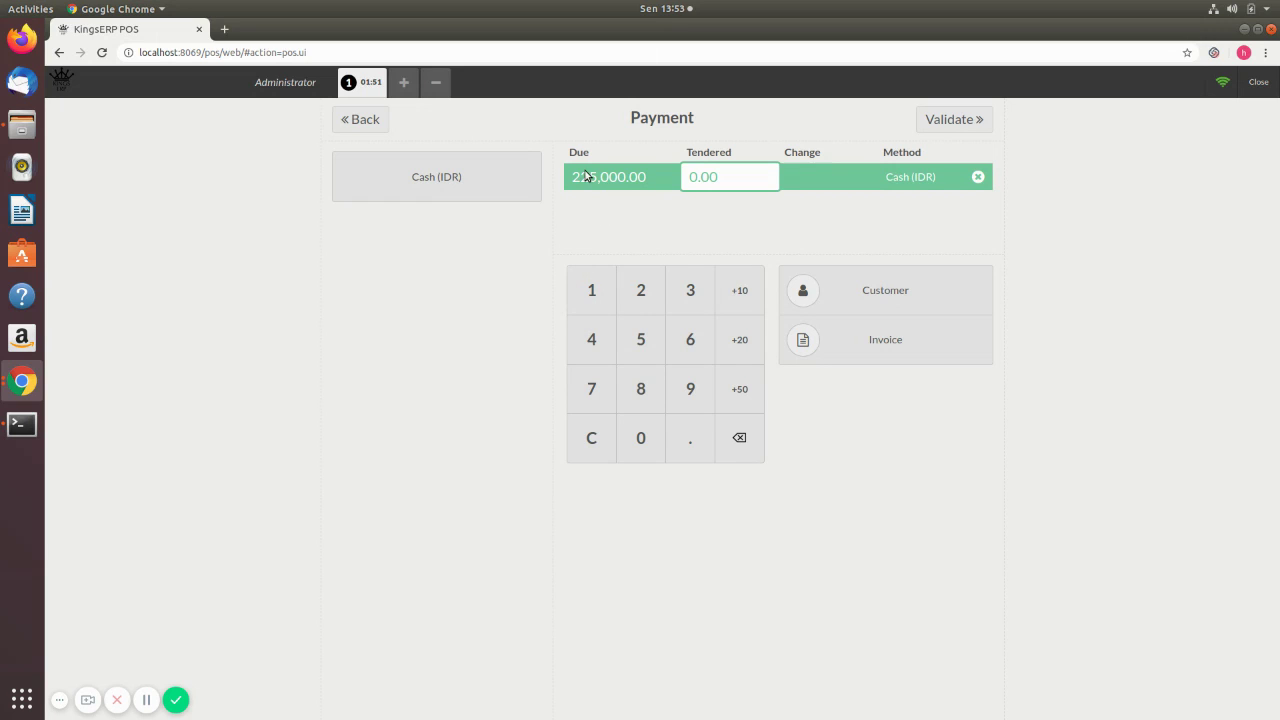
pyautogui.click(640, 295)
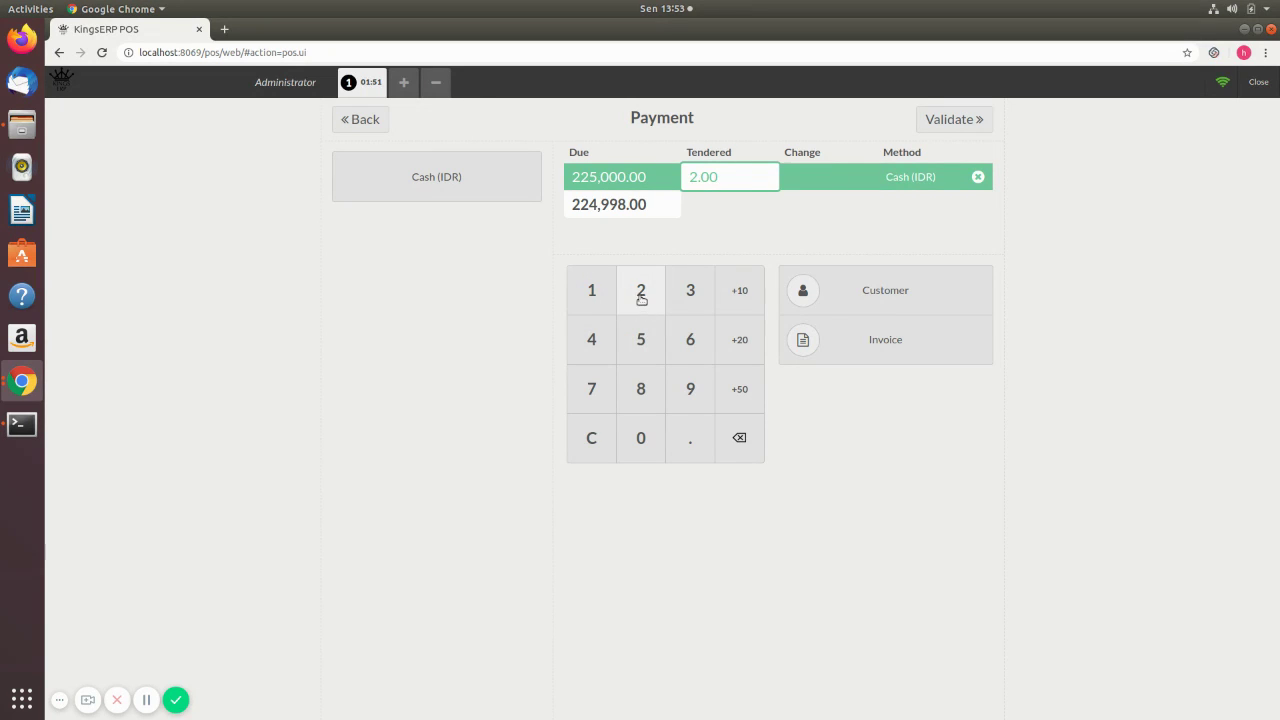
pyautogui.click(640, 295)
pyautogui.click(640, 346)
pyautogui.click(640, 440)
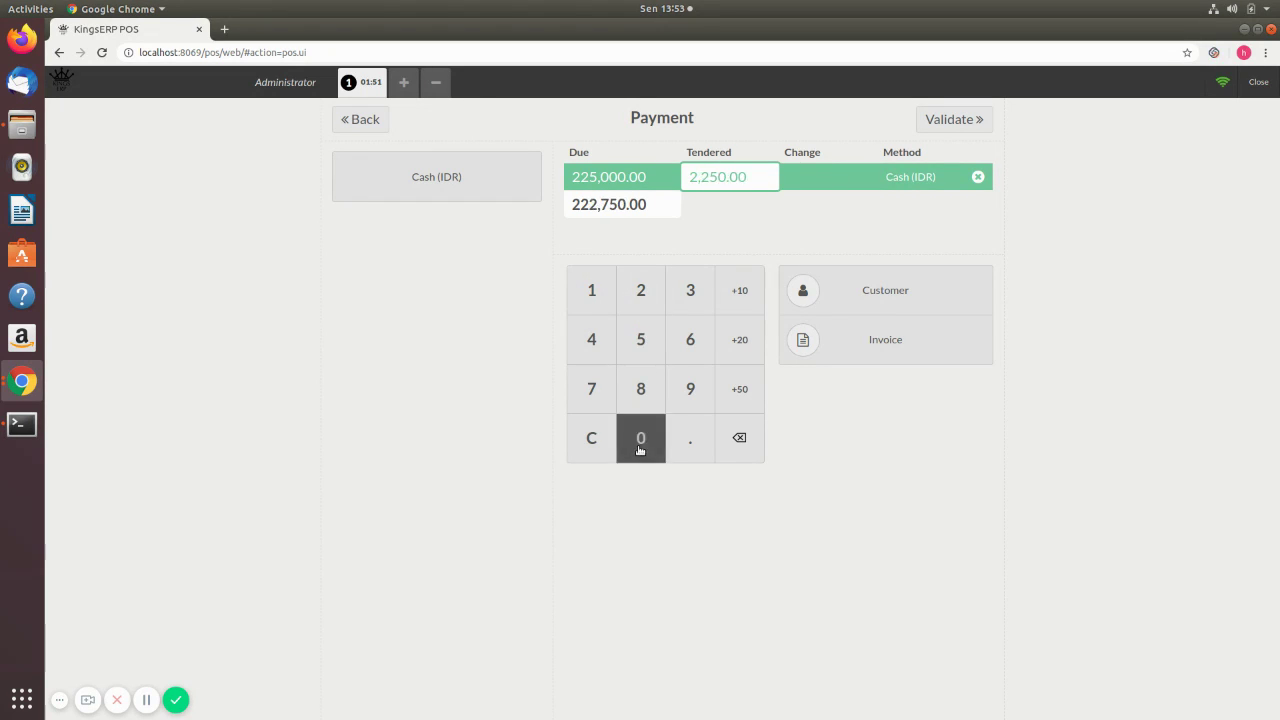
pyautogui.click(640, 445)
pyautogui.click(640, 445)
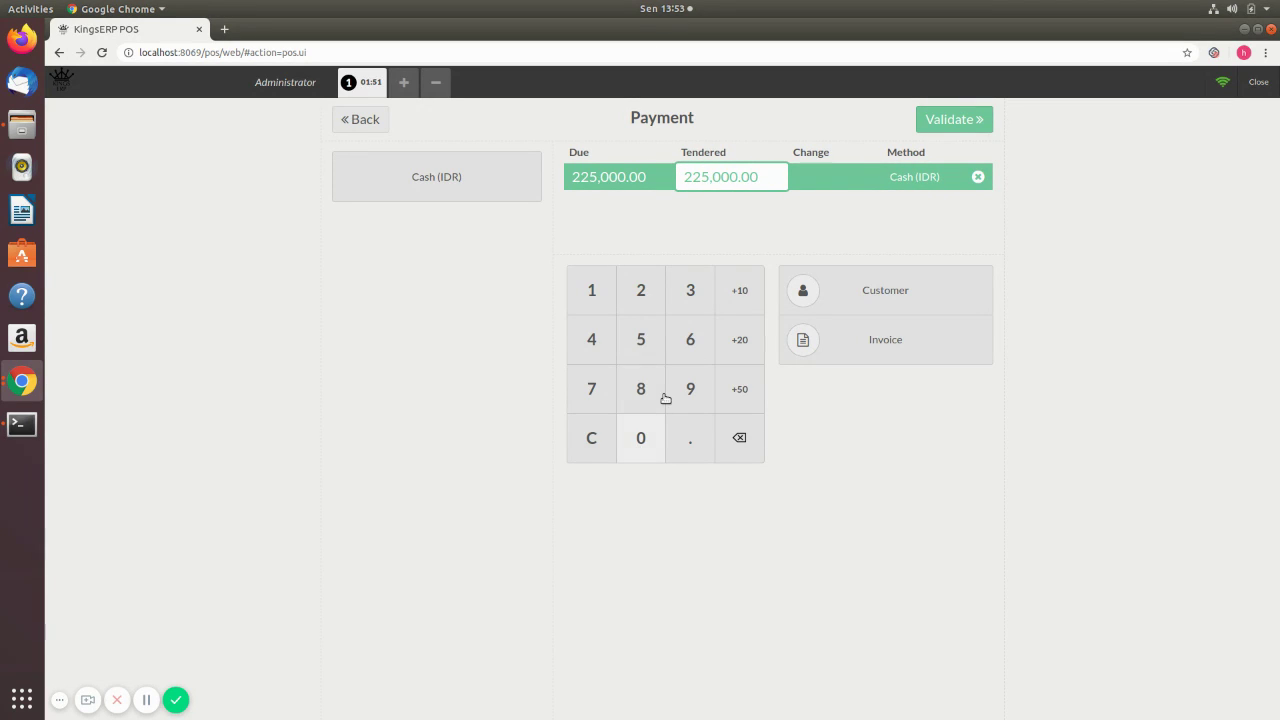
pyautogui.click(966, 124)
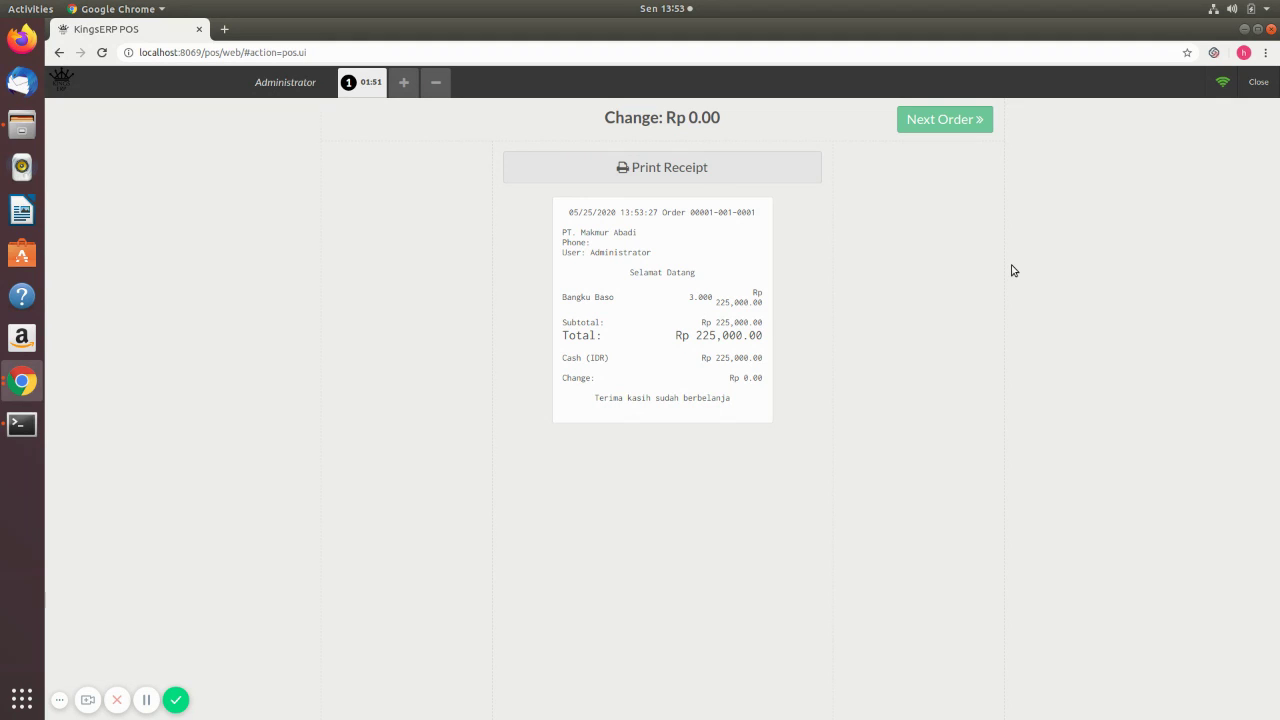
pyautogui.click(944, 117)
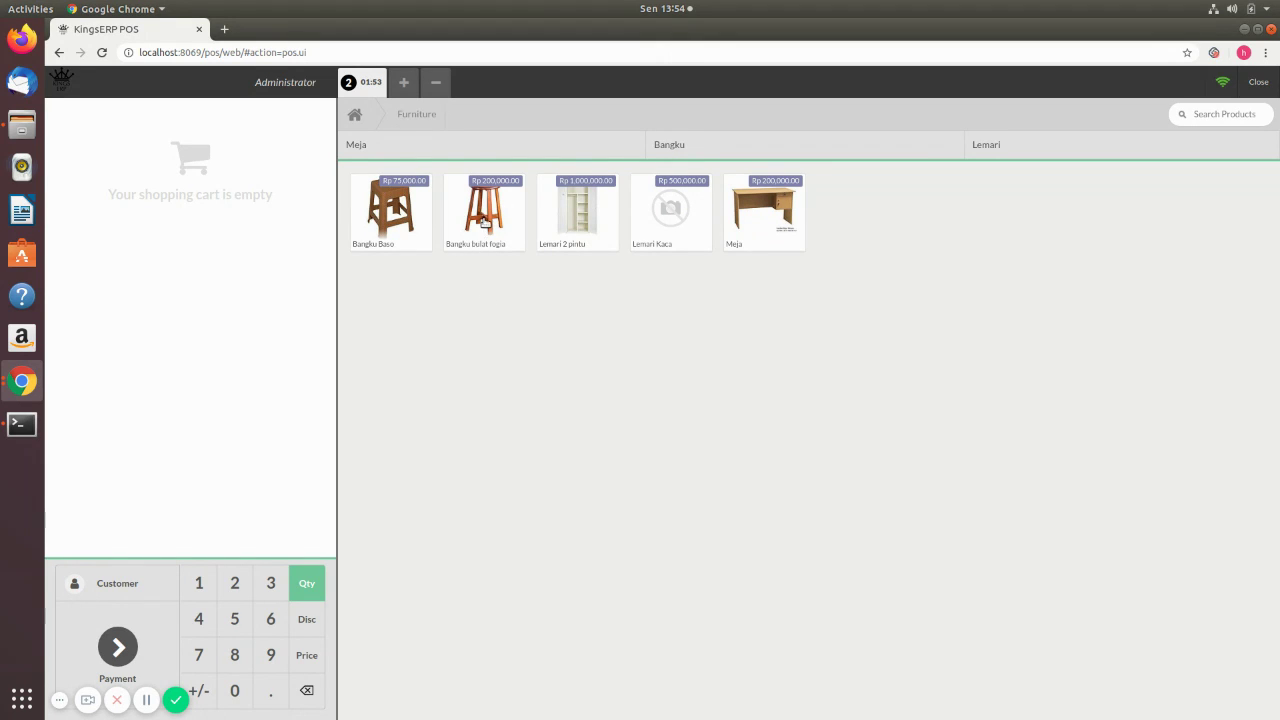
# - Add Bangku bulat fogia and Meja to the new order, totalling Rp 400,000.00
pyautogui.click(484, 218)
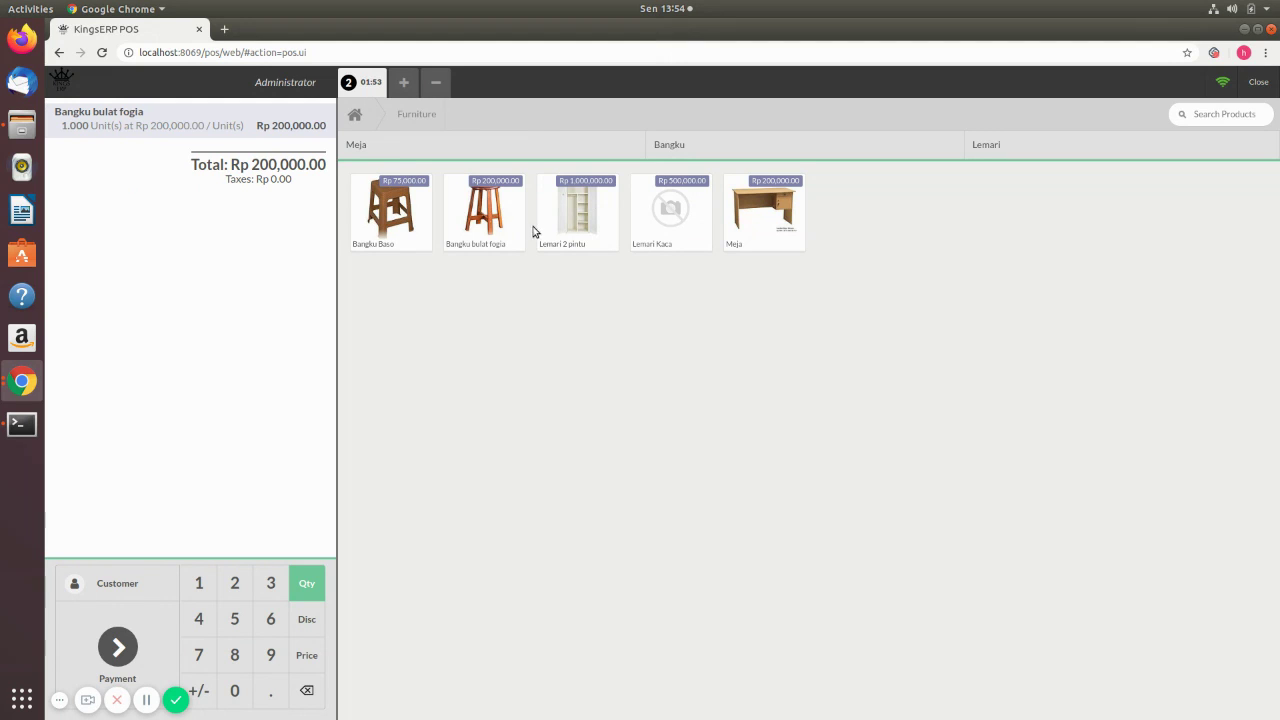
pyautogui.click(767, 229)
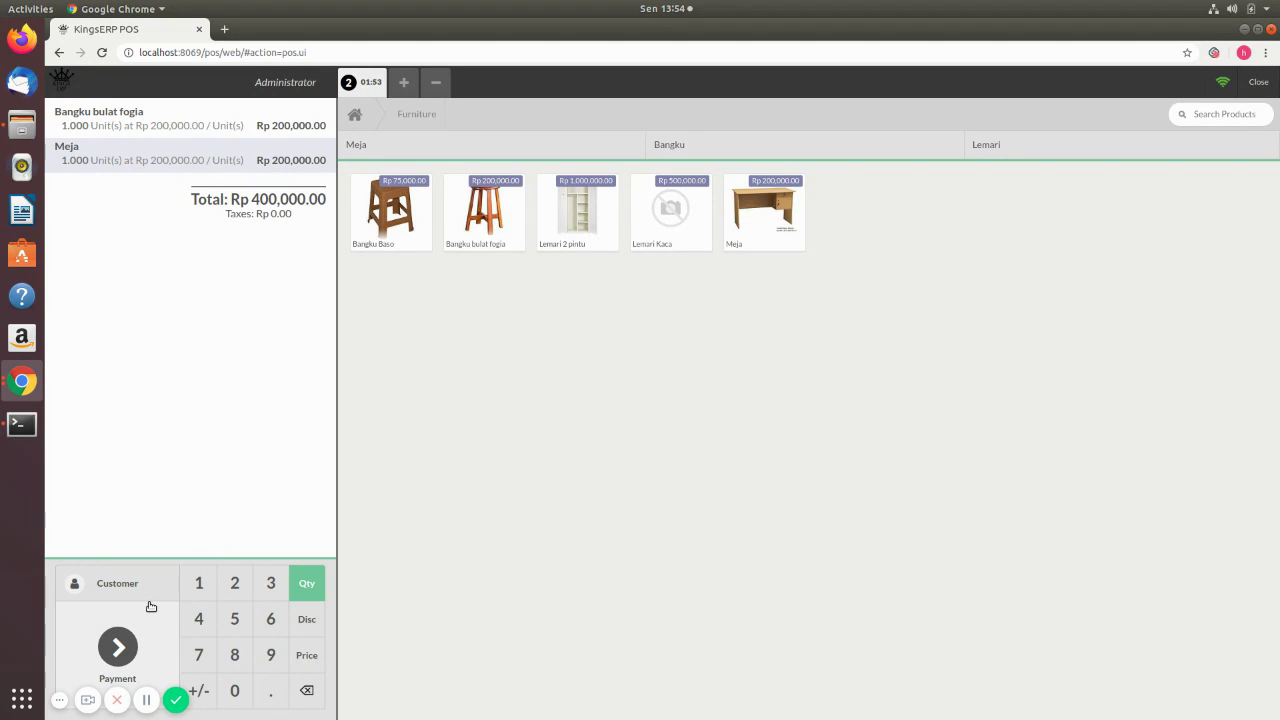
pyautogui.click(118, 585)
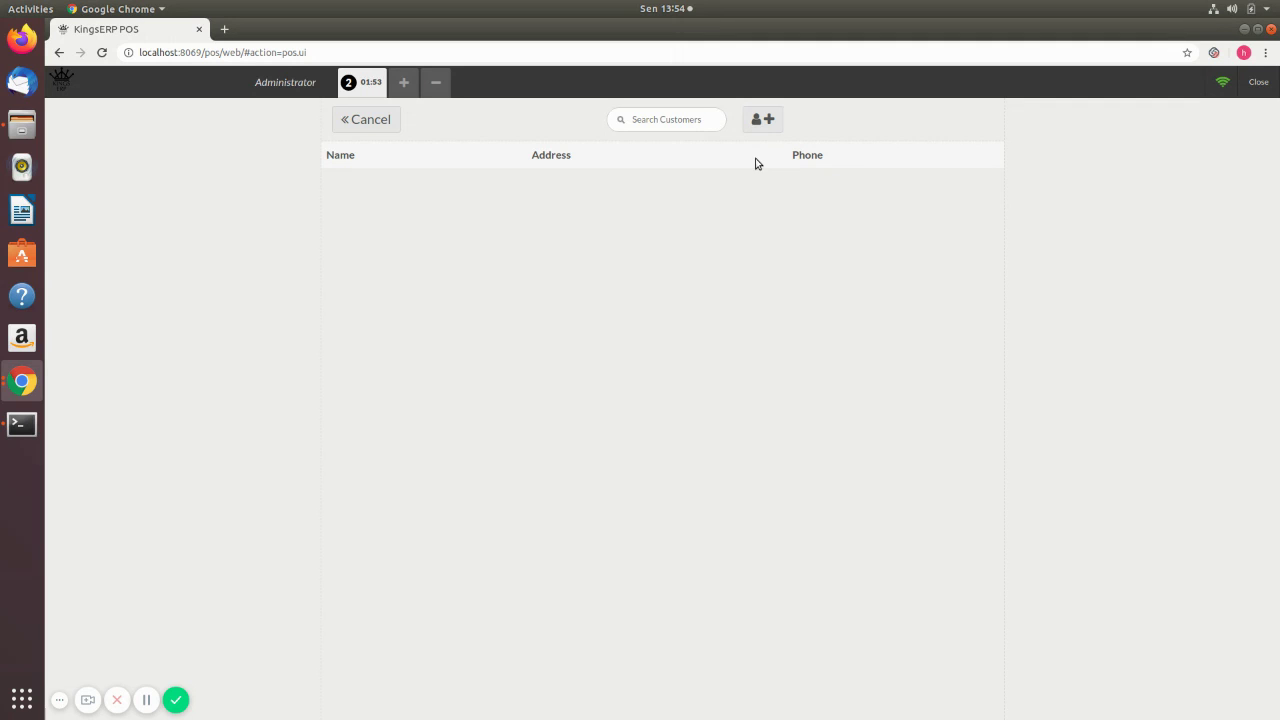
# - Create customer 'Customer 1' with a phone number and assign them to the order
pyautogui.click(762, 120)
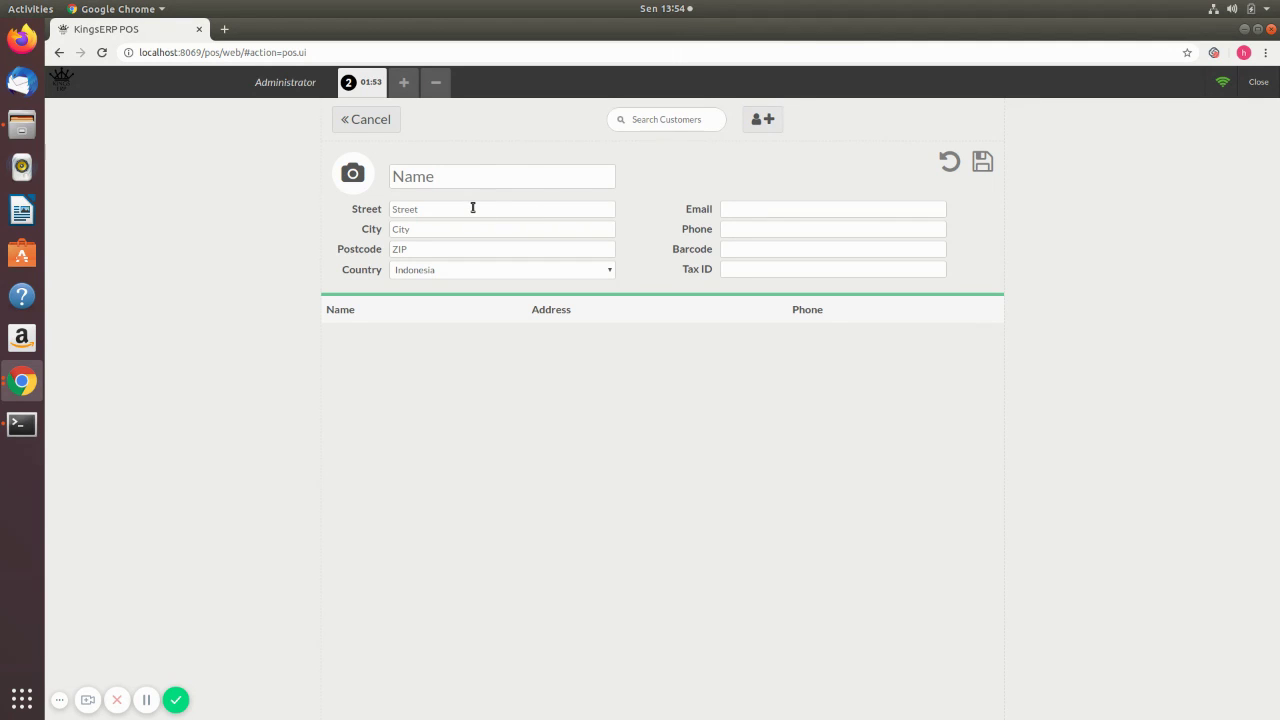
pyautogui.click(473, 208)
pyautogui.click(465, 176)
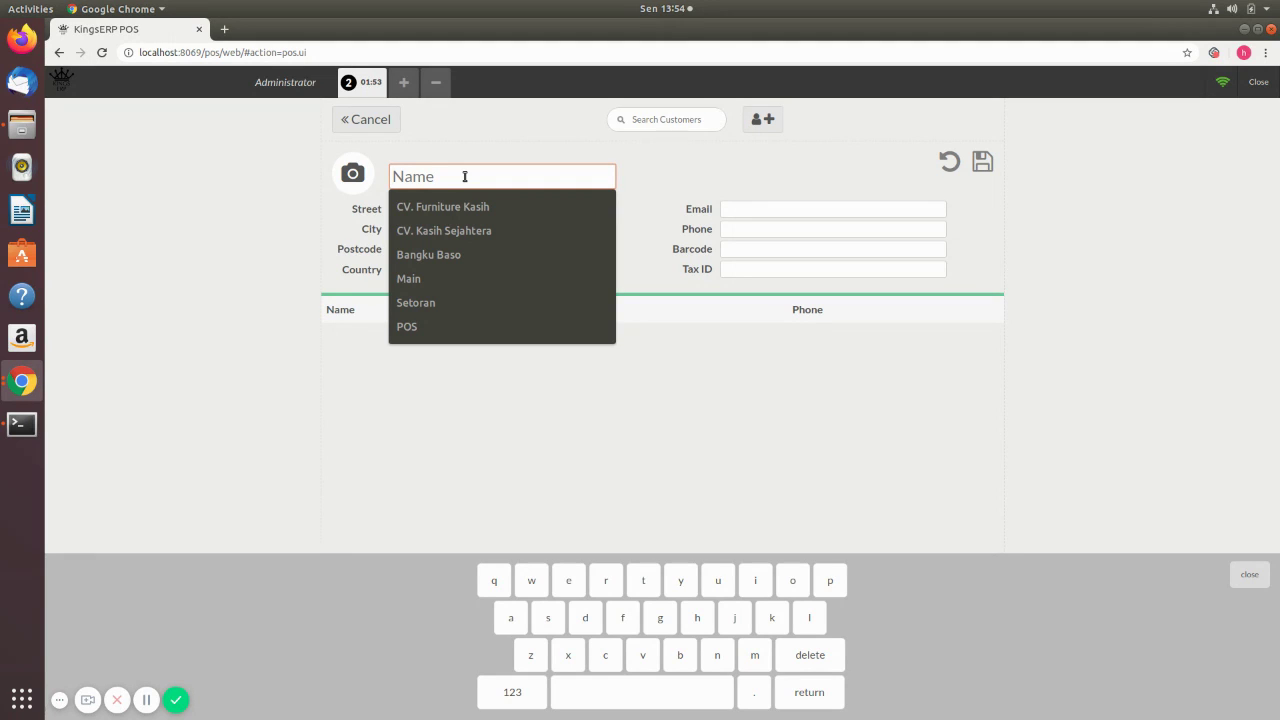
pyautogui.write('Cu')
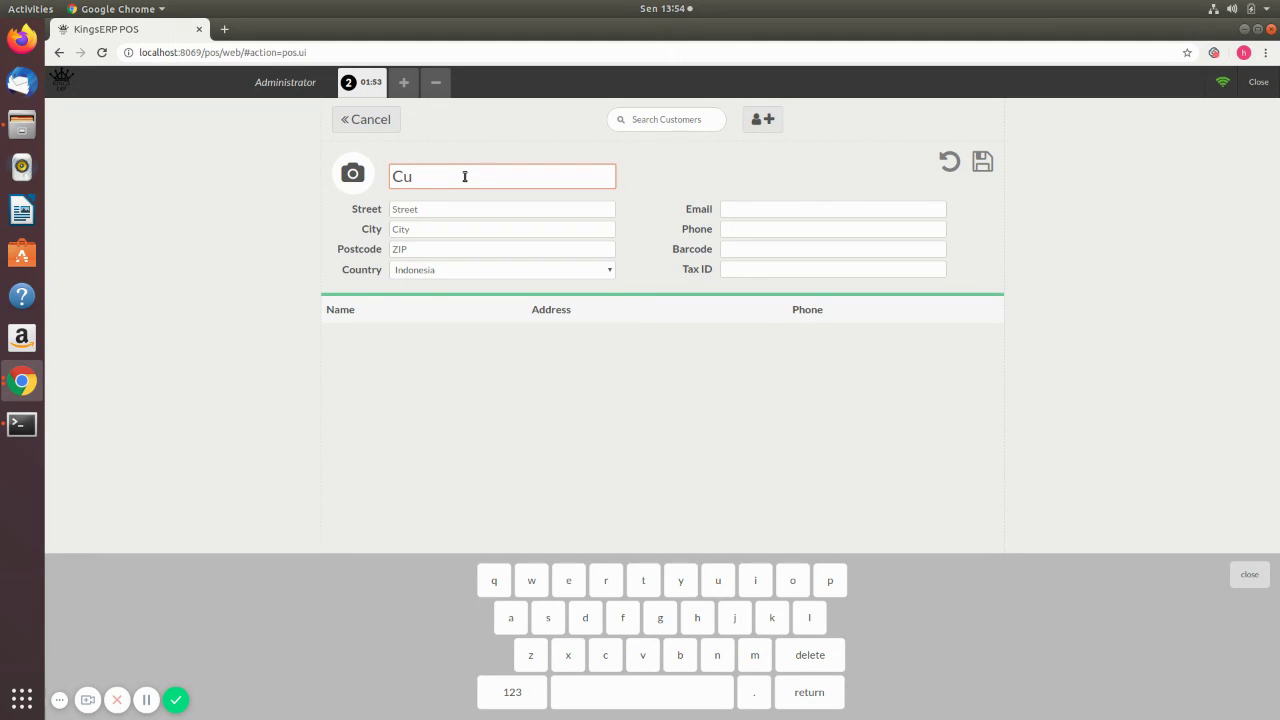
pyautogui.write('sto')
pyautogui.press('BackSpace')
pyautogui.press('BackSpace')
pyautogui.press('BackSpace')
pyautogui.write('tomer 1')
pyautogui.click(761, 228)
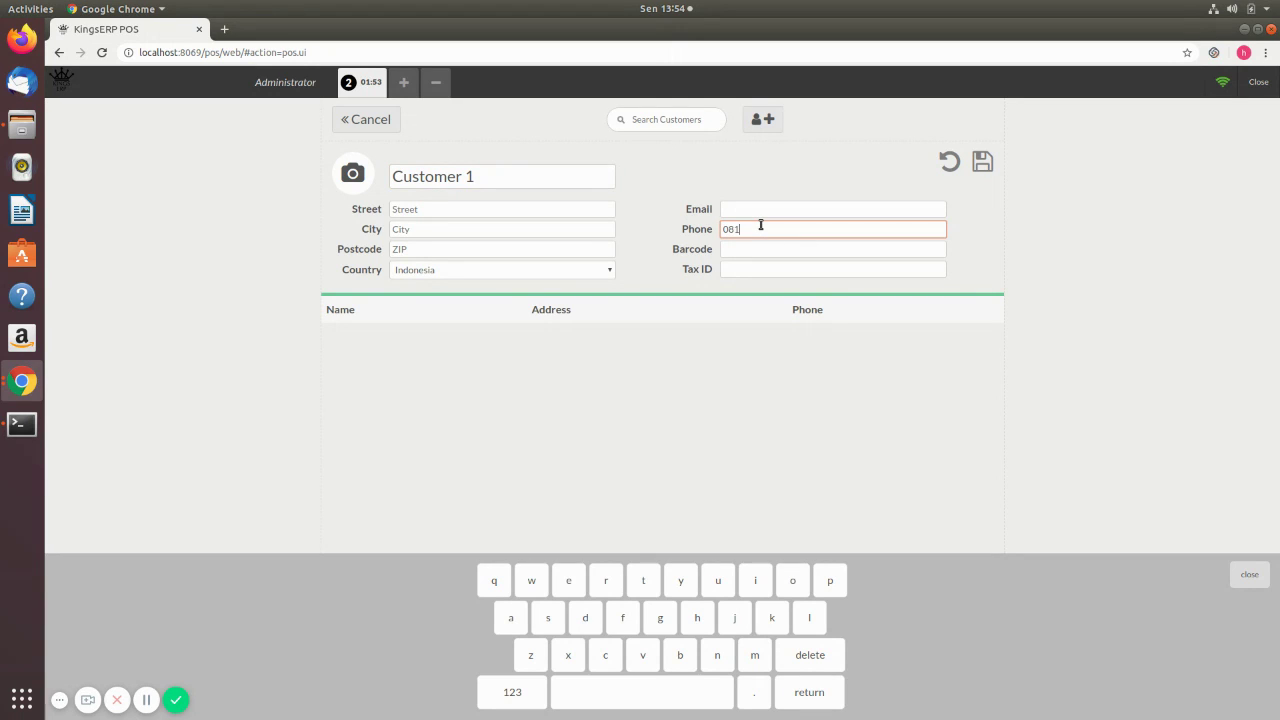
pyautogui.click(980, 163)
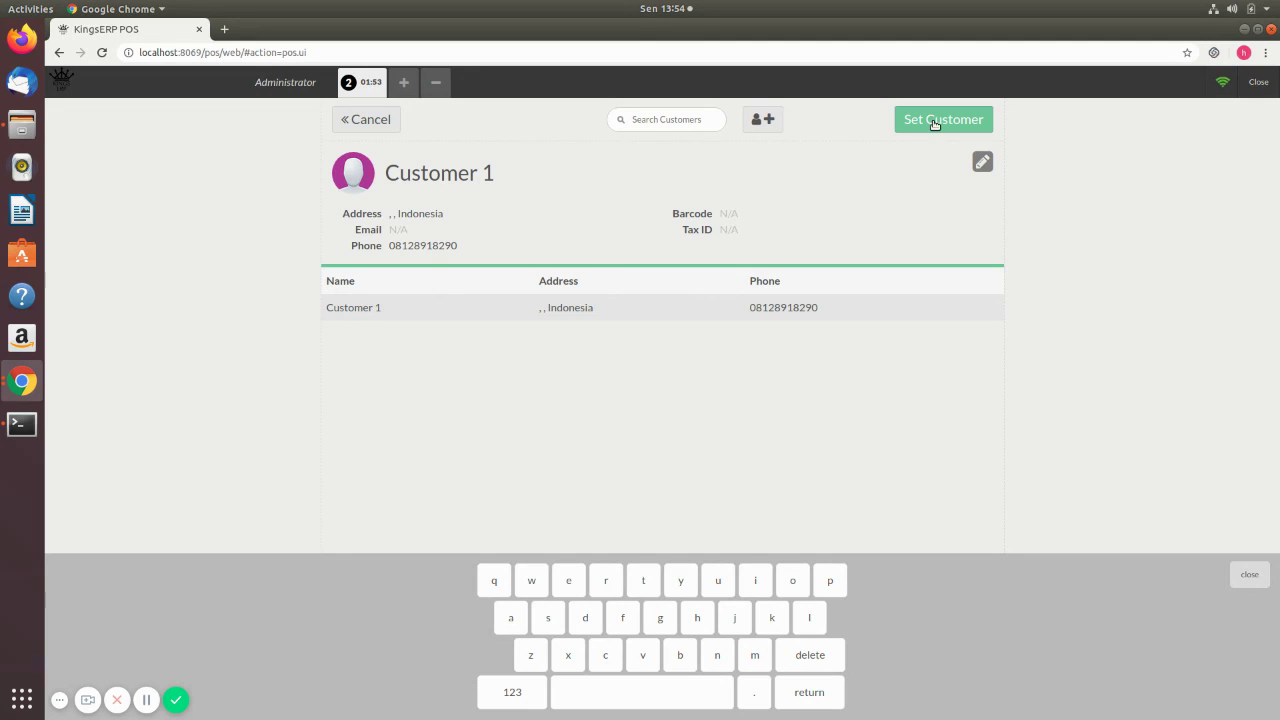
pyautogui.click(400, 307)
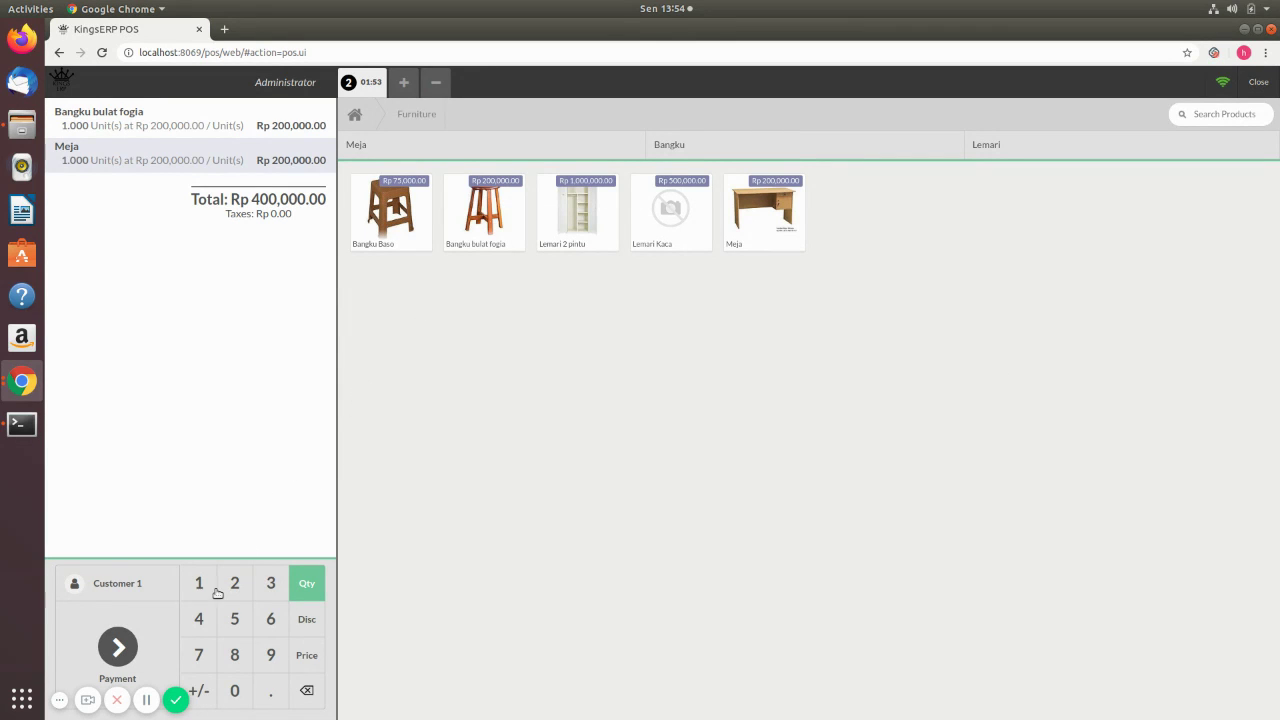
# - Pay Rp 400,000 in Cash (IDR) with an invoice requested, then start the next order
pyautogui.click(118, 646)
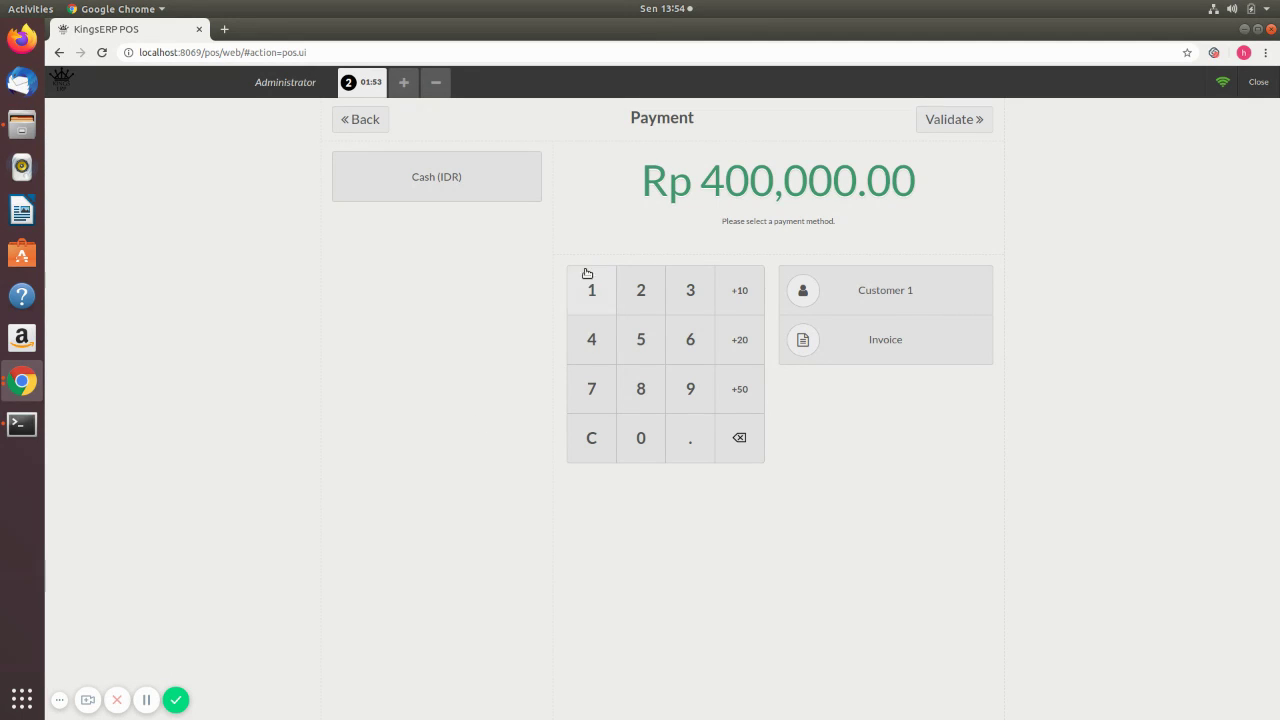
pyautogui.click(436, 186)
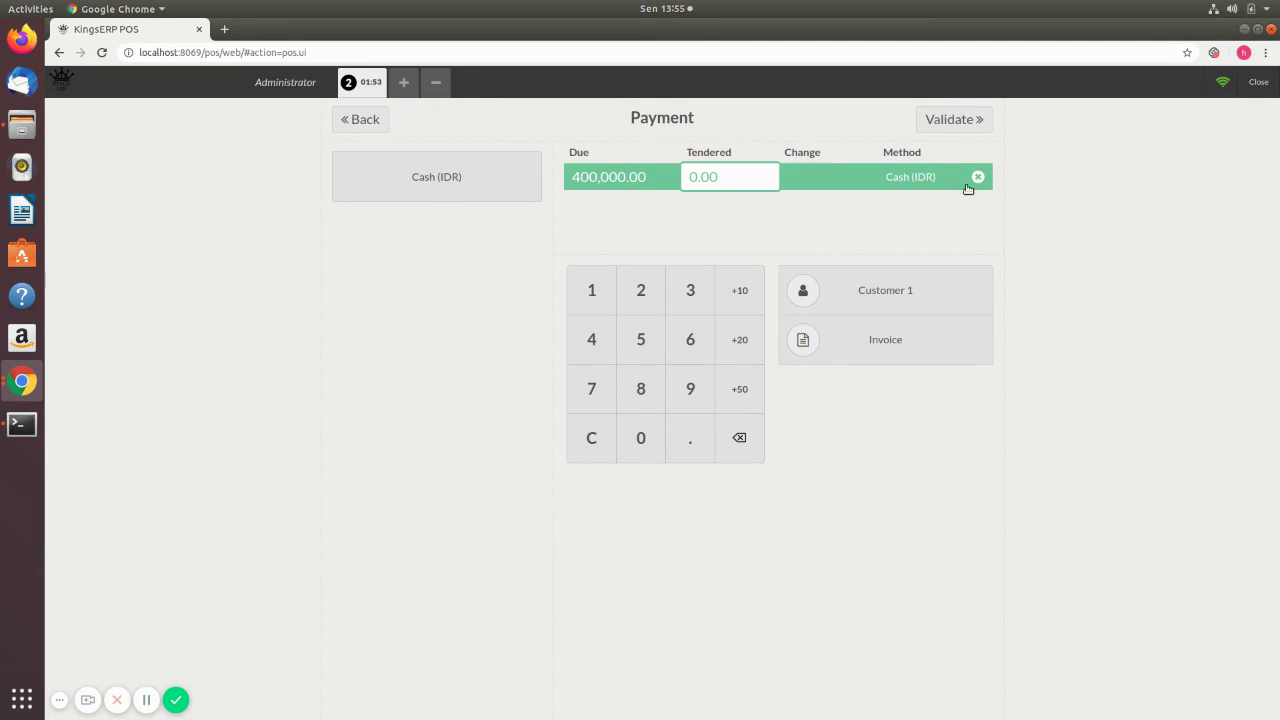
pyautogui.click(888, 352)
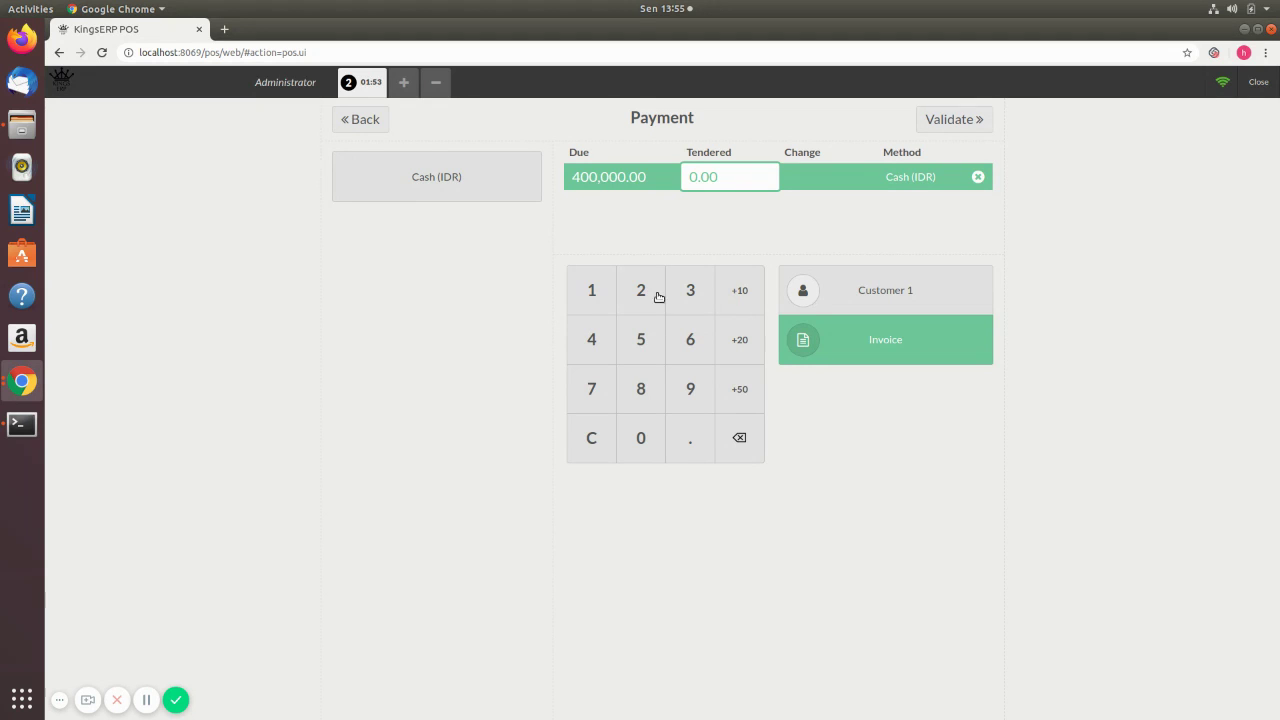
pyautogui.click(598, 340)
pyautogui.click(645, 445)
pyautogui.doubleClick(649, 450)
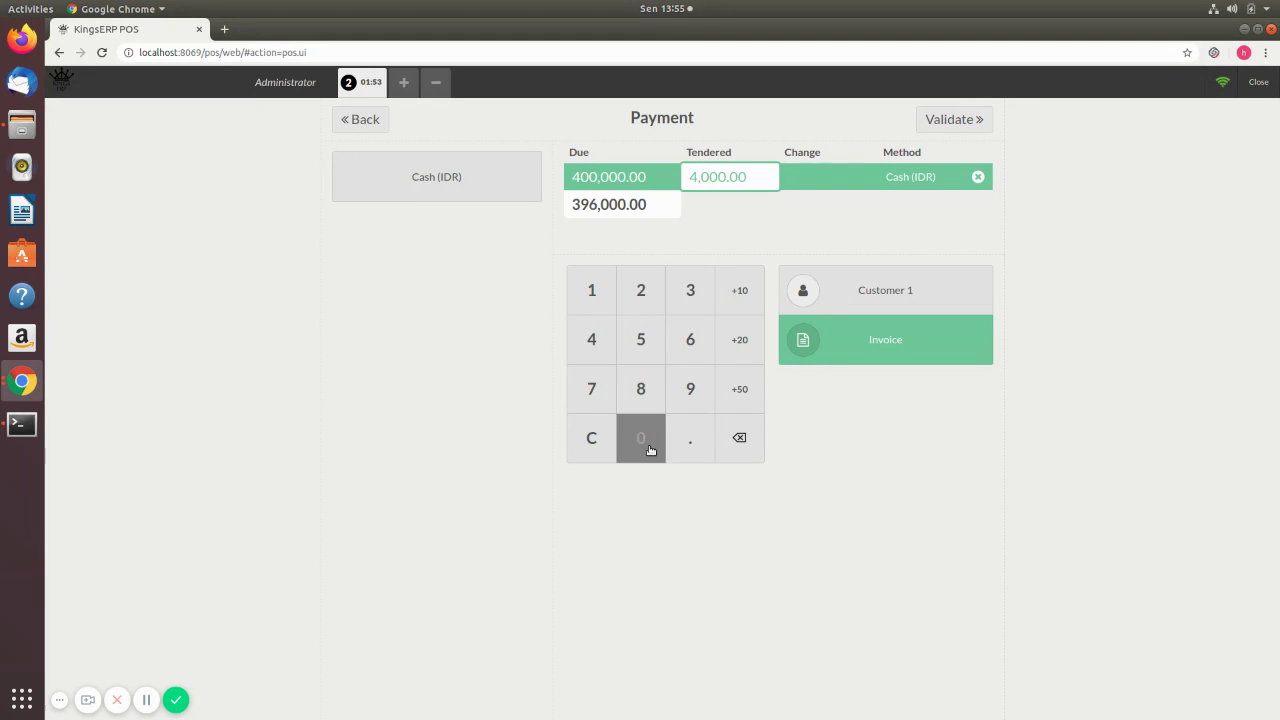
pyautogui.click(649, 450)
pyautogui.click(649, 450)
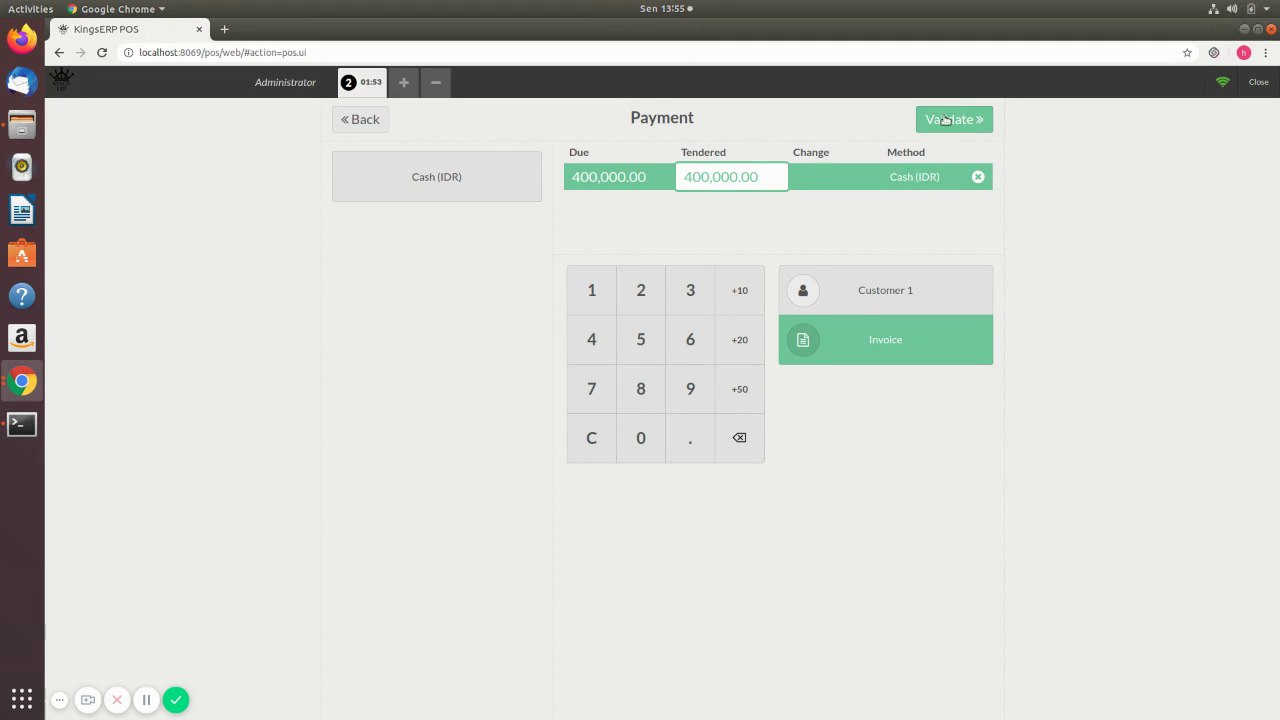
pyautogui.click(955, 119)
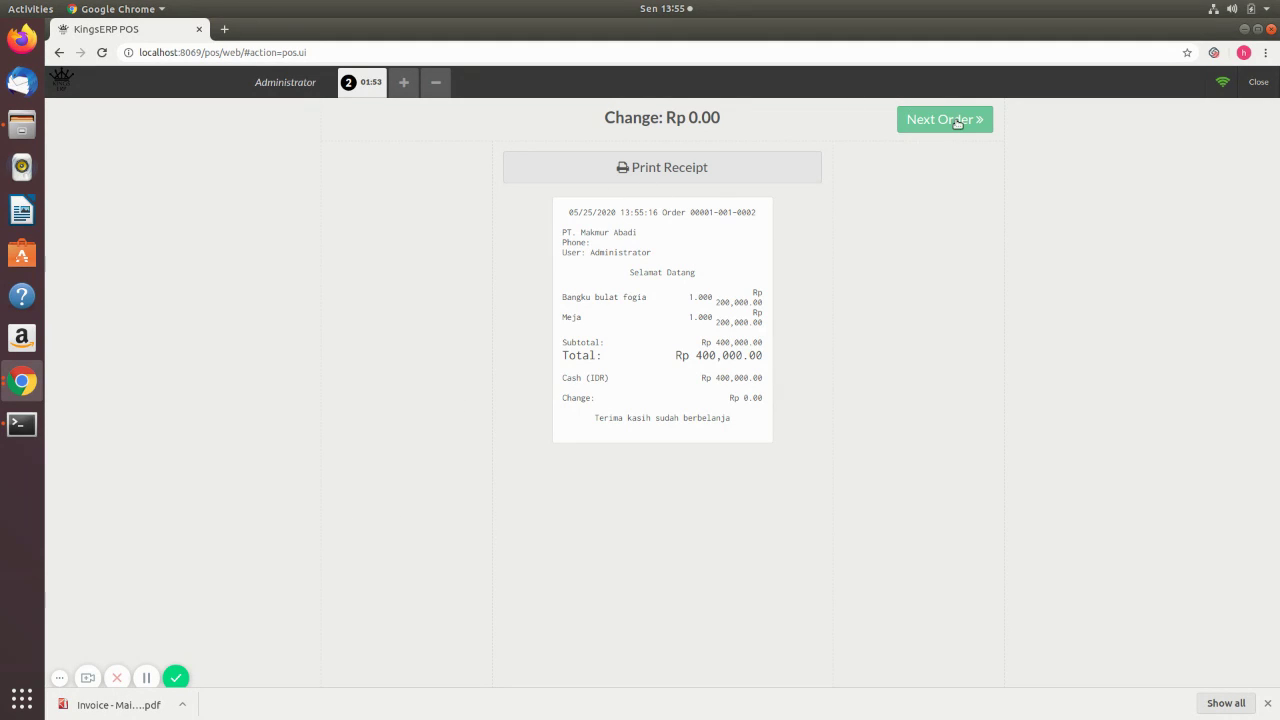
pyautogui.press('Return')
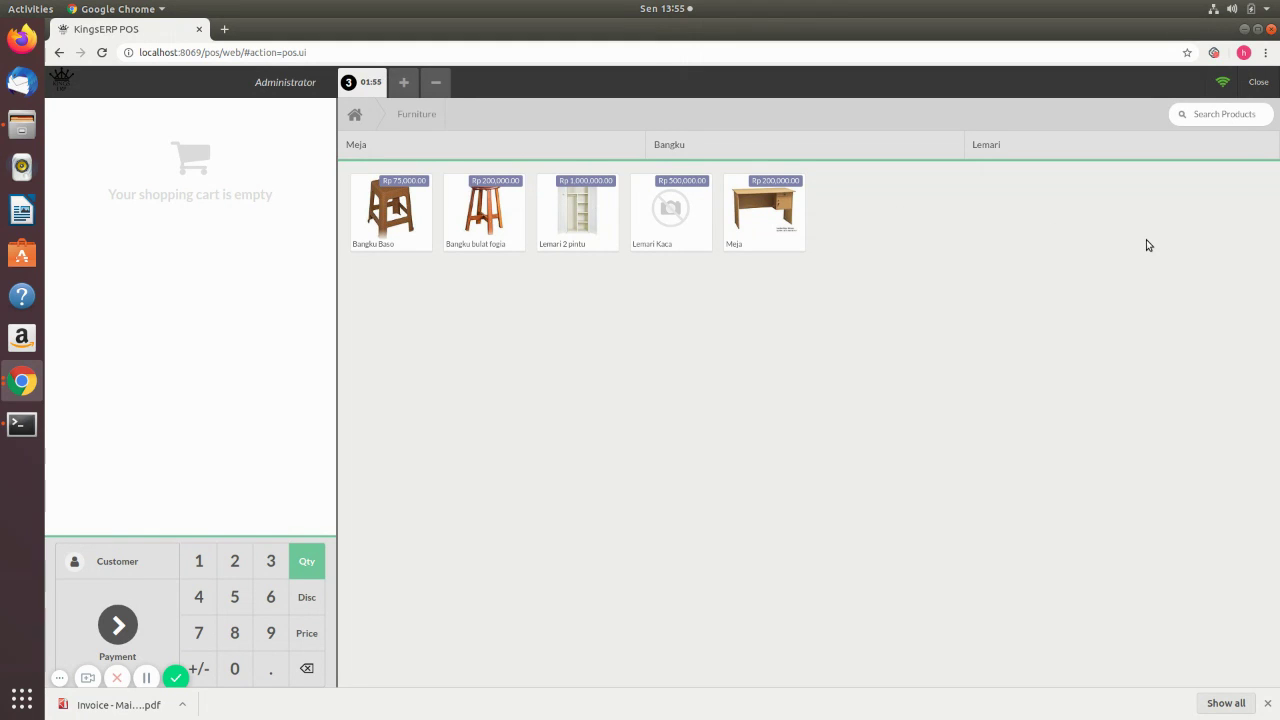
# - Exit the POS screen and open the CV. Kasih Furniture session POS/2020/05/25/01 for closing
pyautogui.click(1260, 86)
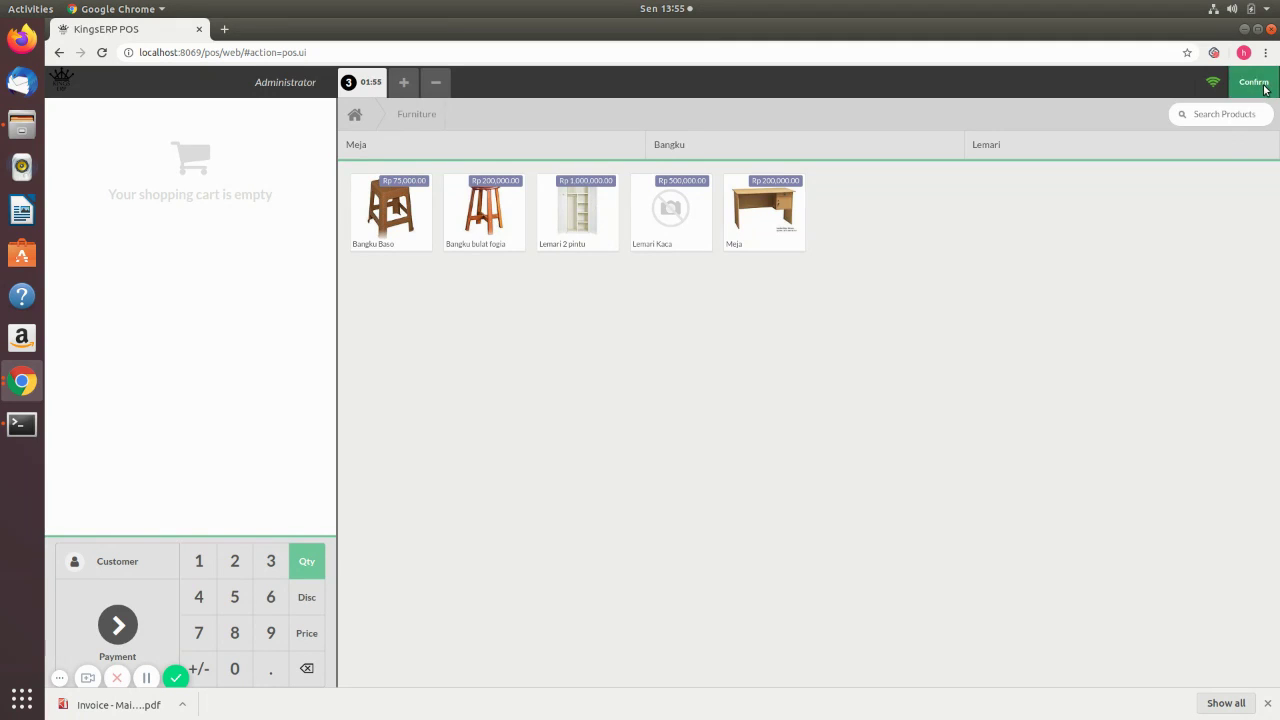
pyautogui.click(1260, 88)
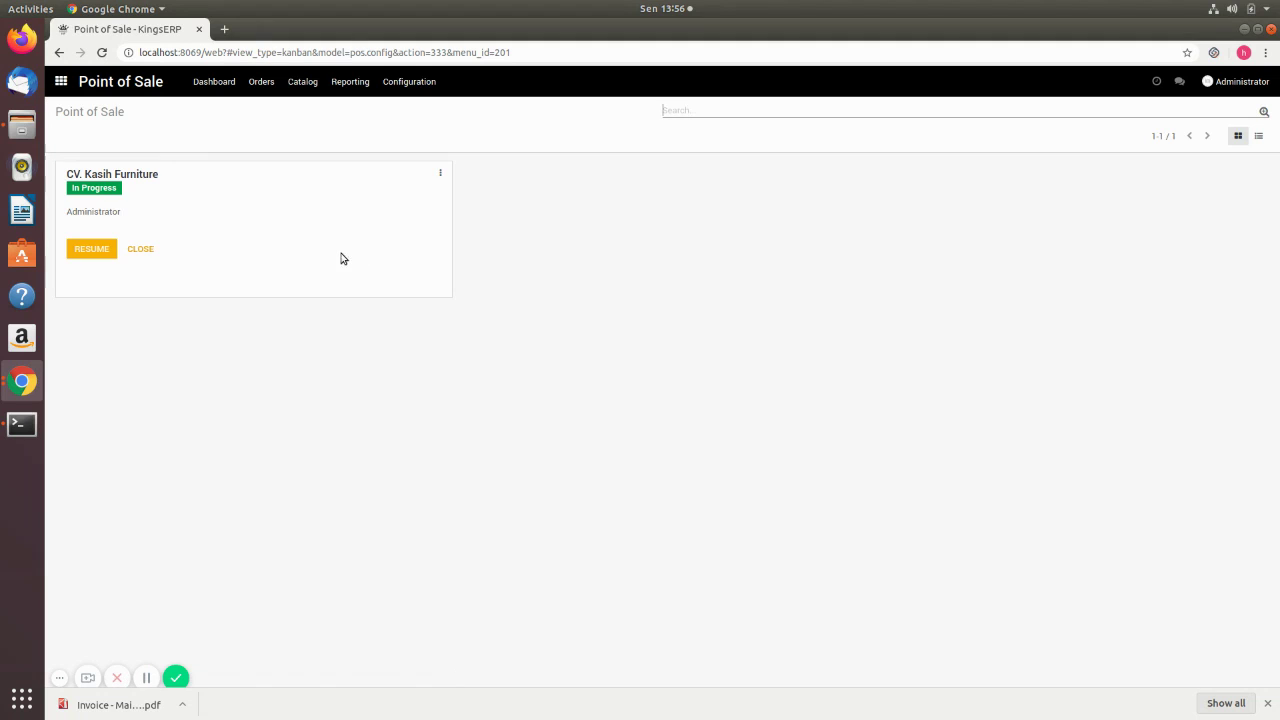
pyautogui.click(141, 250)
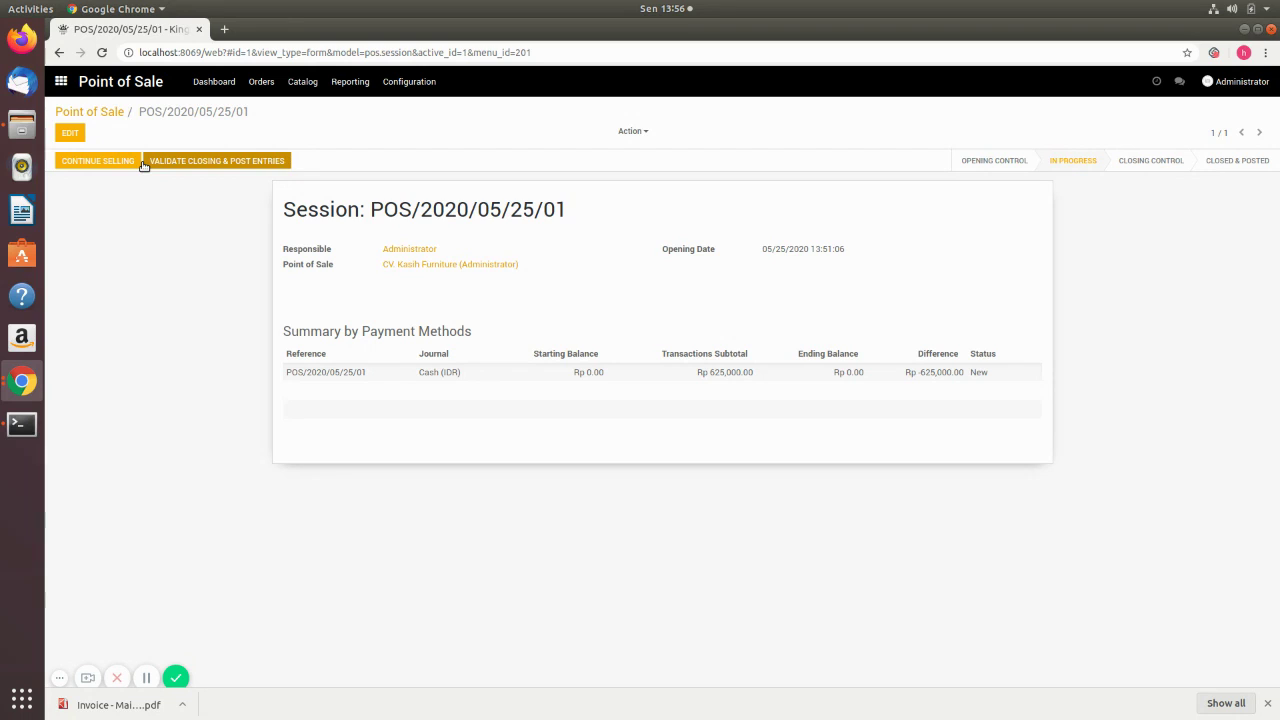
# - Validate closing and post entries for session POS/2020/05/25/01, save it, and return to Point of Sale
pyautogui.click(222, 162)
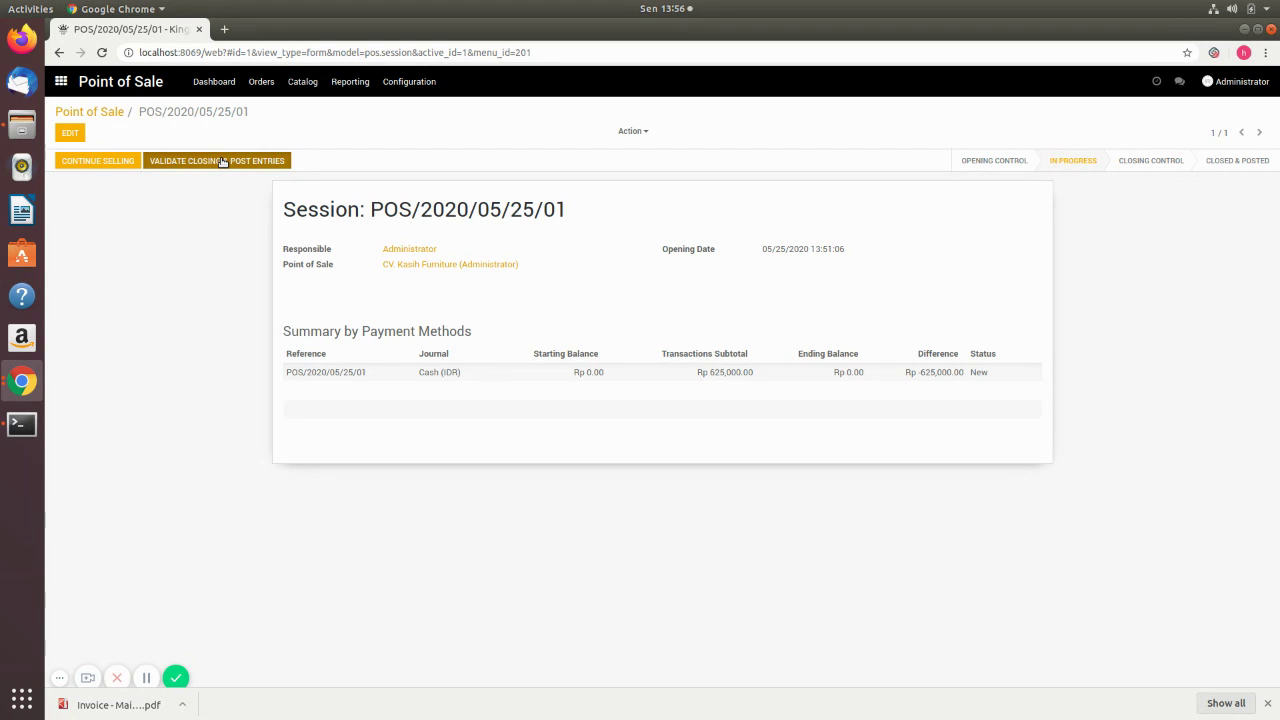
pyautogui.click(69, 135)
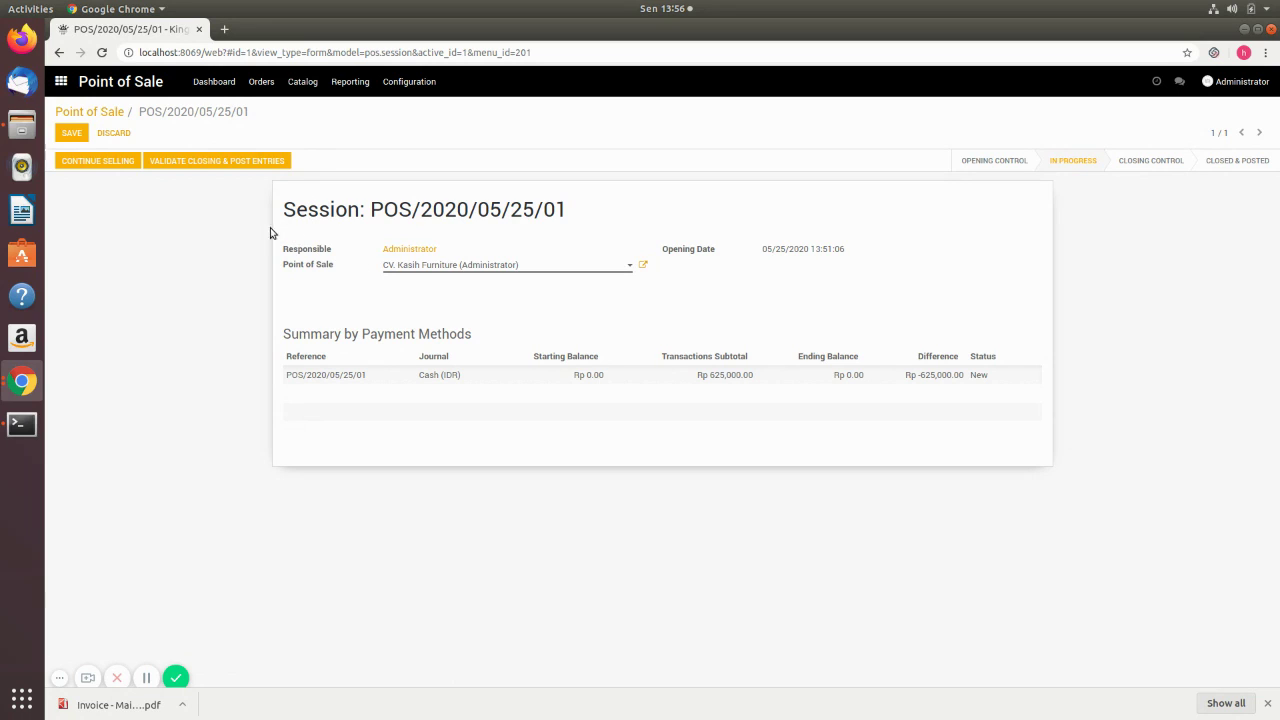
pyautogui.click(215, 160)
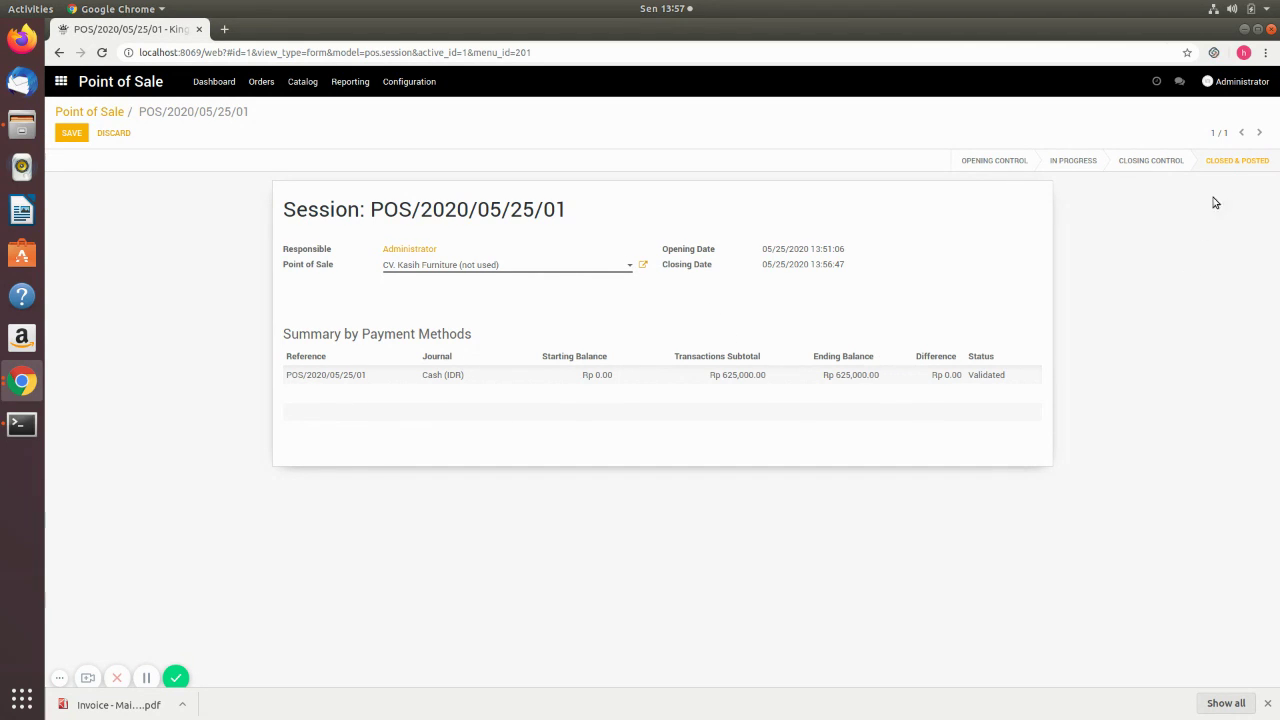
pyautogui.click(71, 132)
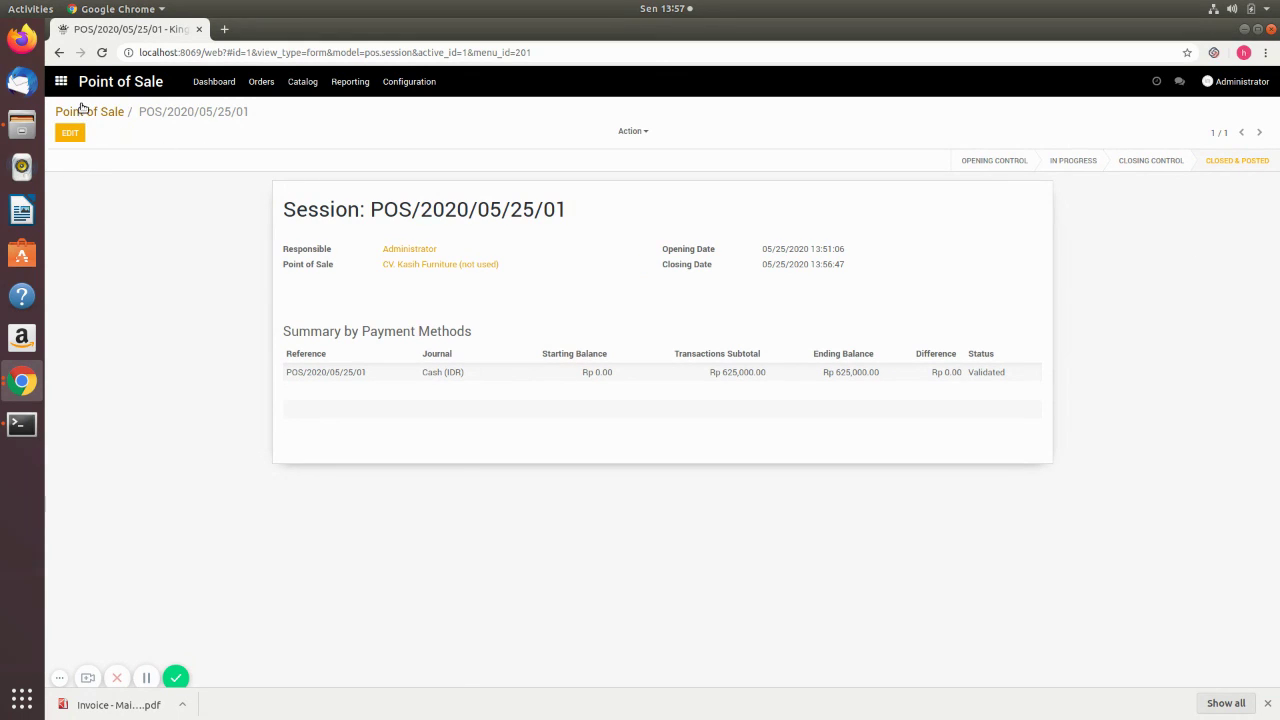
pyautogui.click(84, 111)
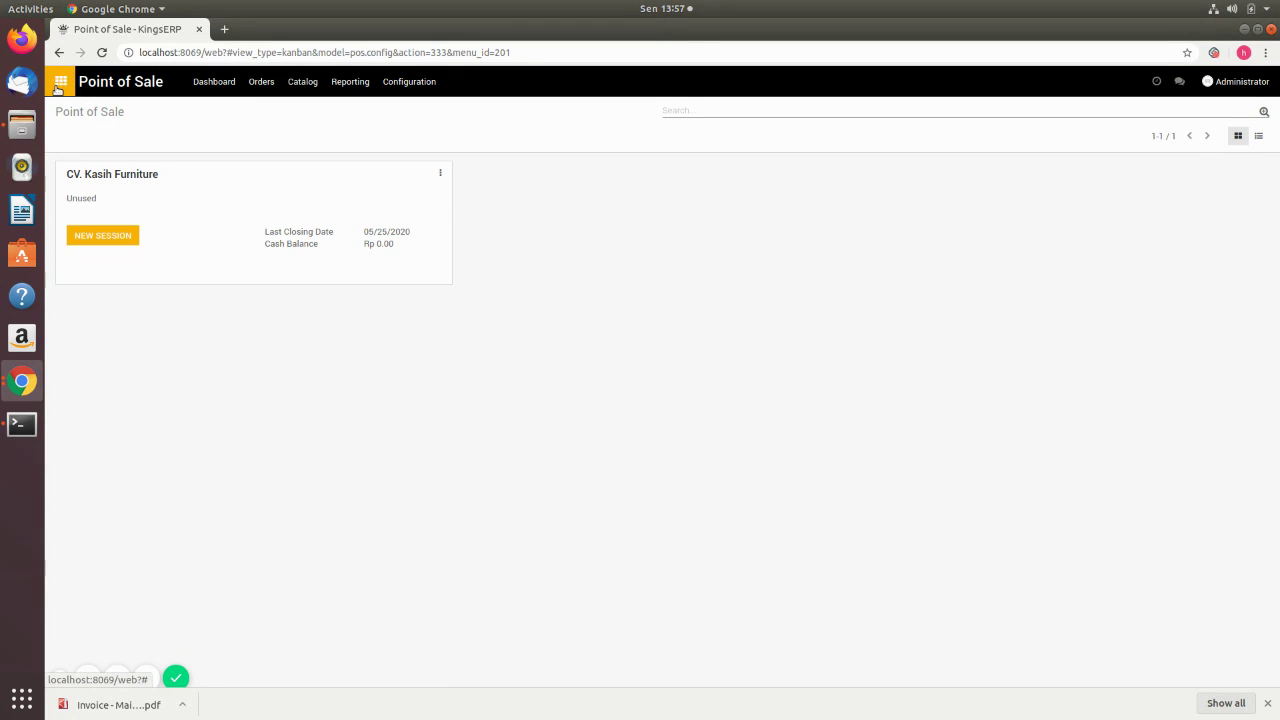
# - Switch from Point of Sale to the Accounting app's dashboard
pyautogui.click(58, 88)
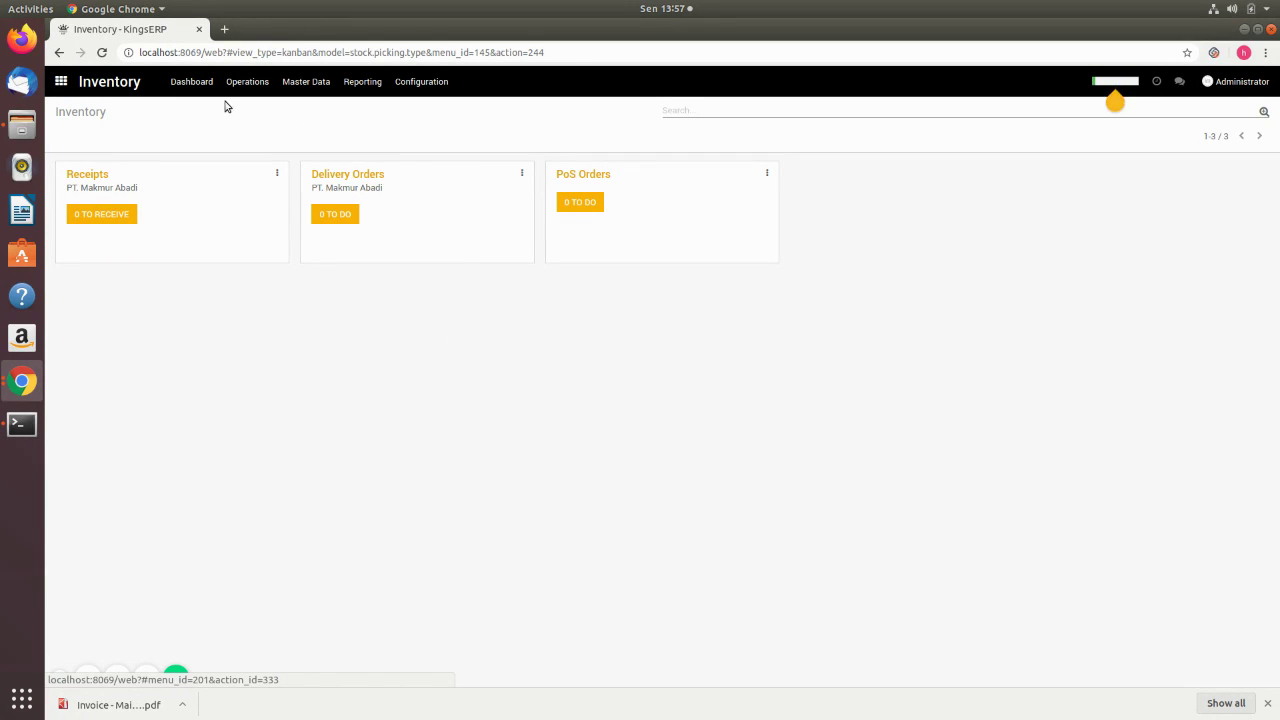
pyautogui.click(61, 81)
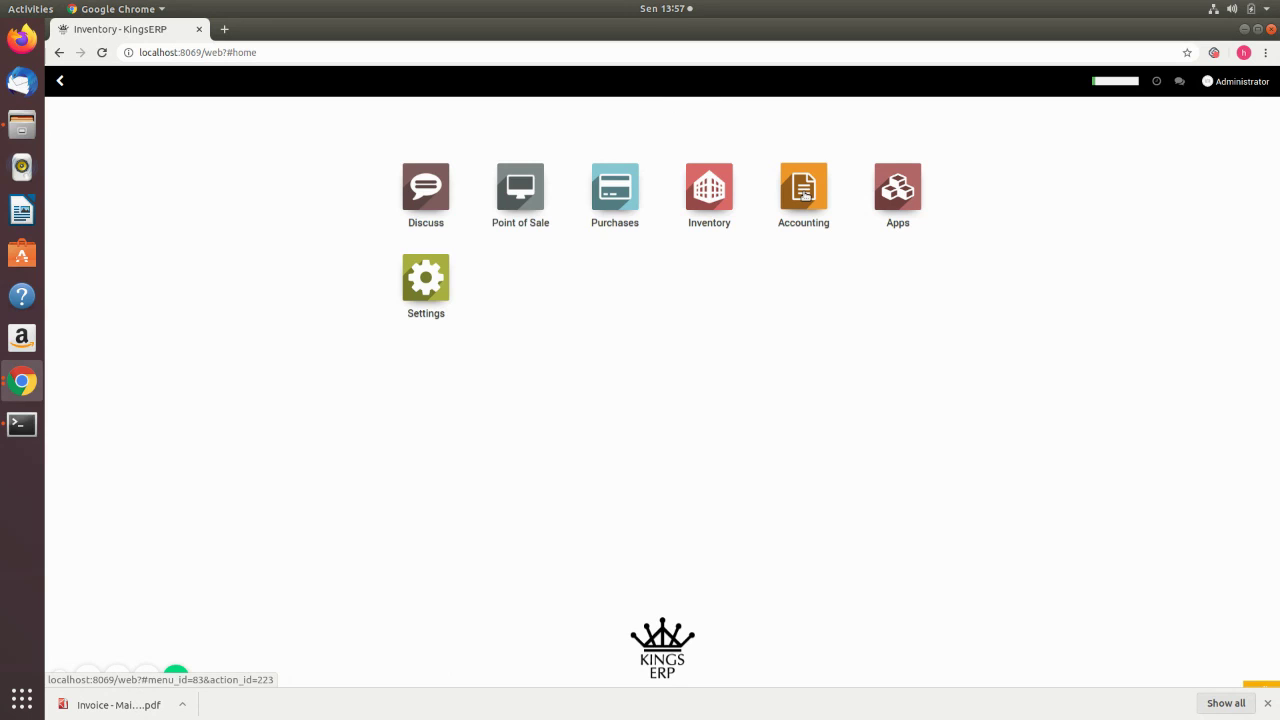
pyautogui.click(805, 195)
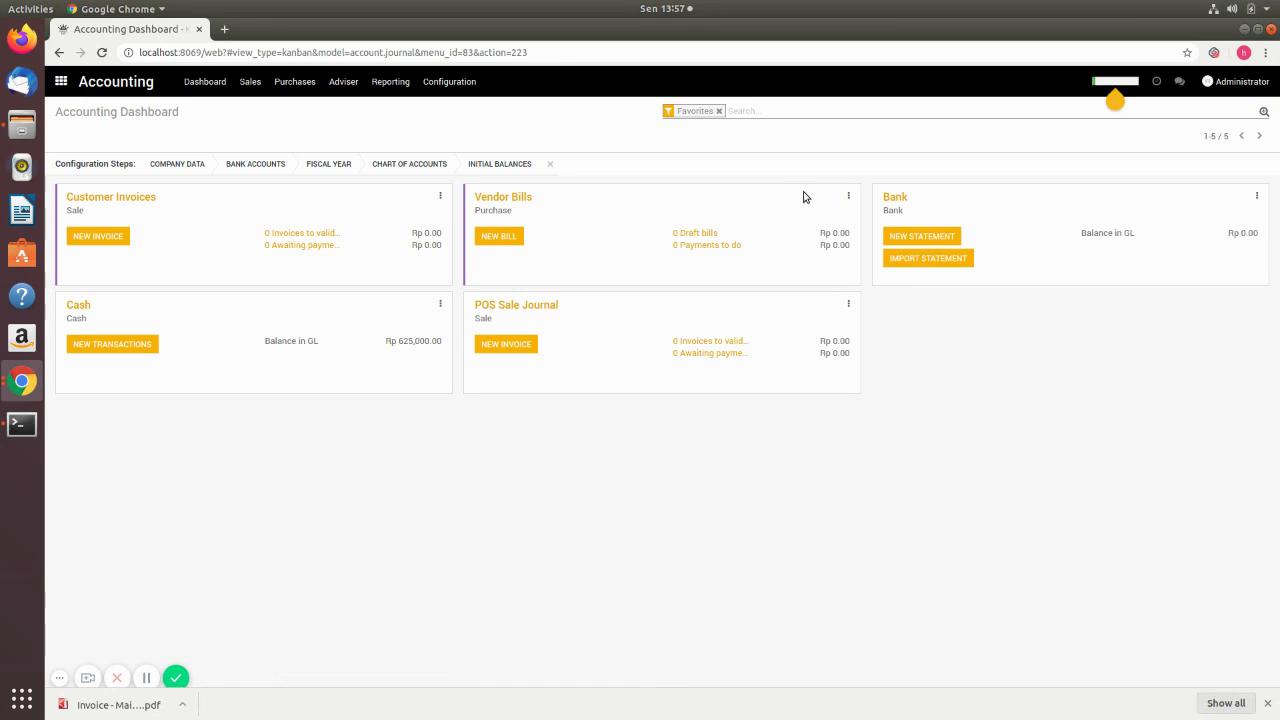